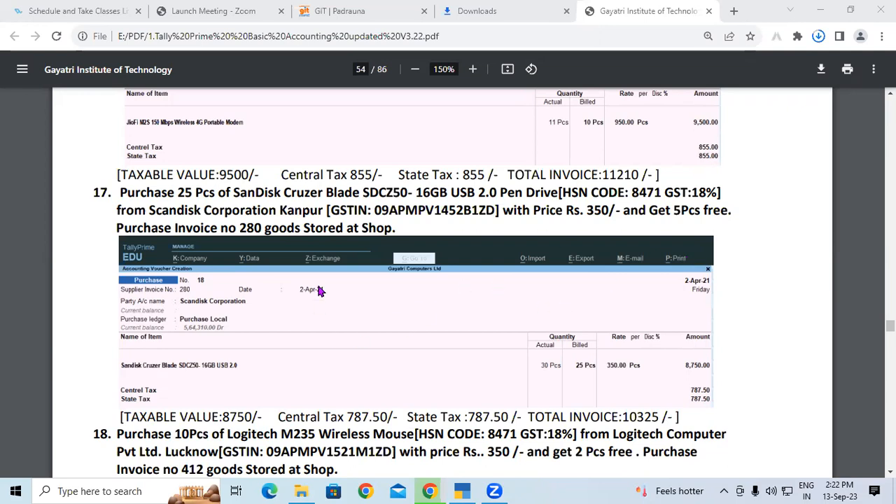
Read the PDF's explanation of using separate actual and billed quantity columns, including how to enable the feature.
scroll(319, 282, up, 5)
drag(116, 171, 404, 171)
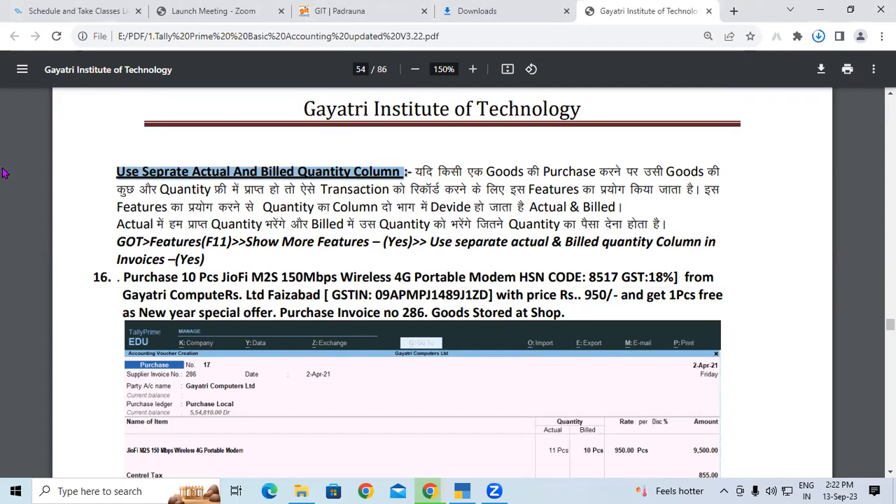
drag(110, 174, 404, 187)
drag(420, 171, 586, 189)
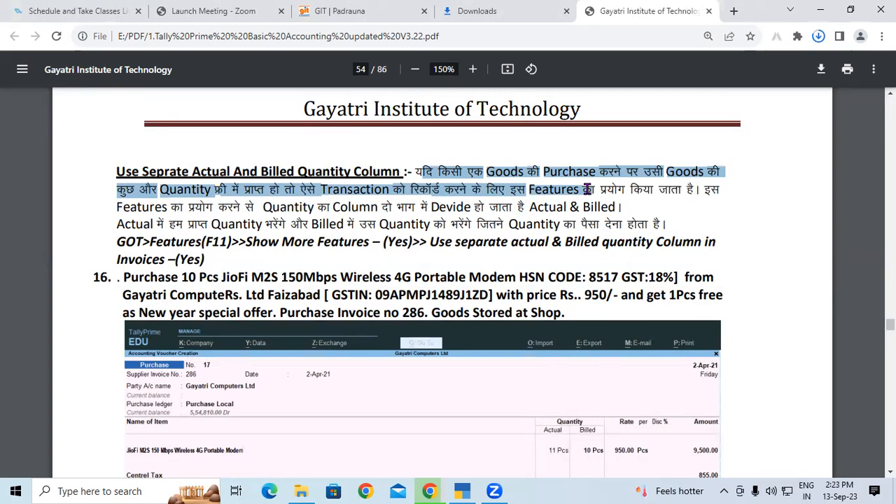
scroll(586, 189, down, 1)
drag(124, 212, 212, 245)
scroll(213, 242, down, 4)
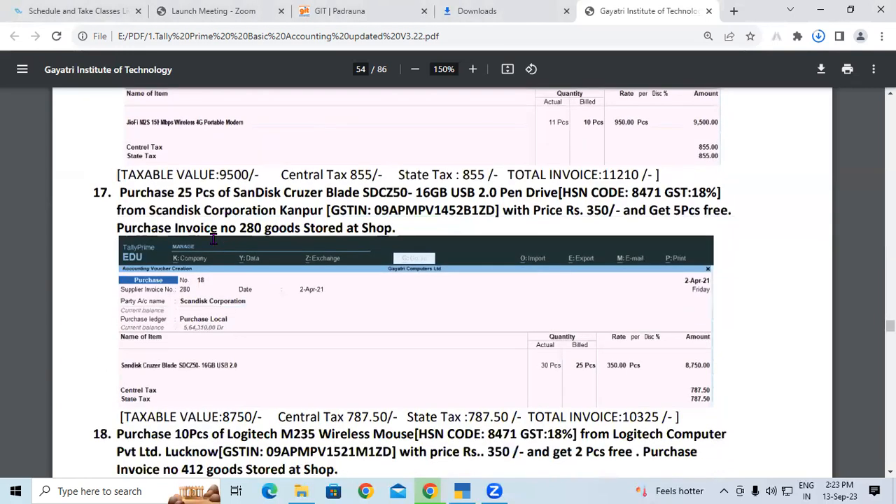
Read exercise 17 on the SanDisk Cruzer Blade pen drive purchase, checking quantity, tax, supplier, price, free pieces and invoice details.
double_click(127, 193)
drag(189, 194, 364, 196)
click(184, 197)
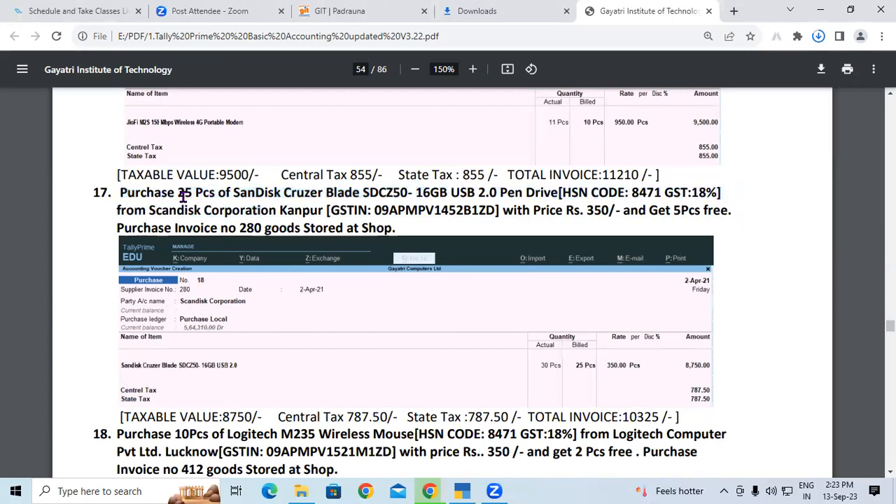
drag(174, 195, 358, 196)
drag(417, 194, 305, 198)
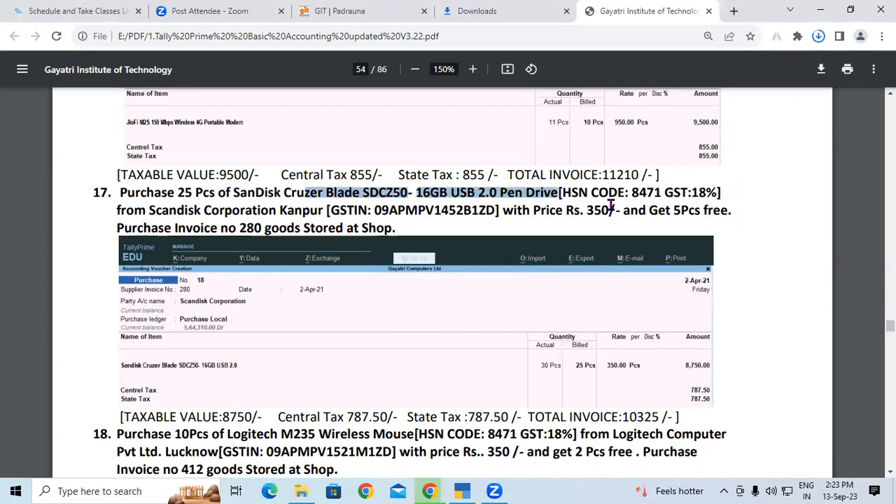
drag(632, 193, 709, 192)
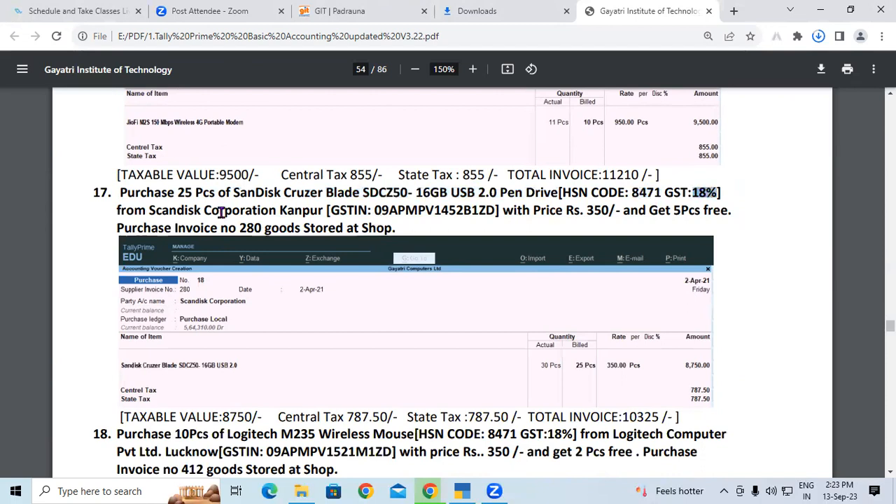
click(138, 208)
double_click(139, 208)
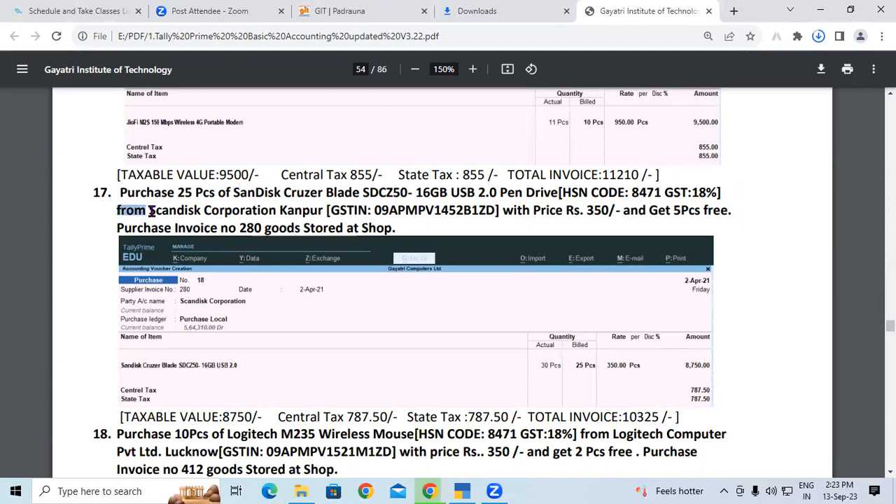
drag(150, 210, 610, 210)
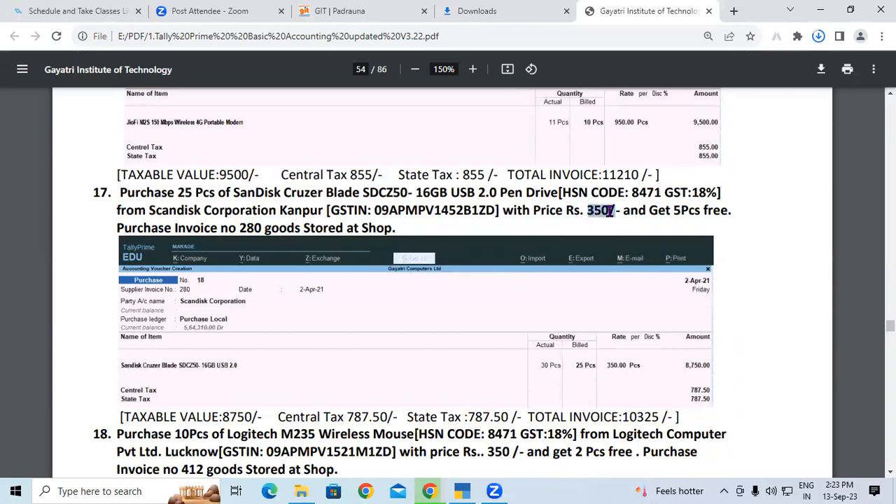
click(650, 210)
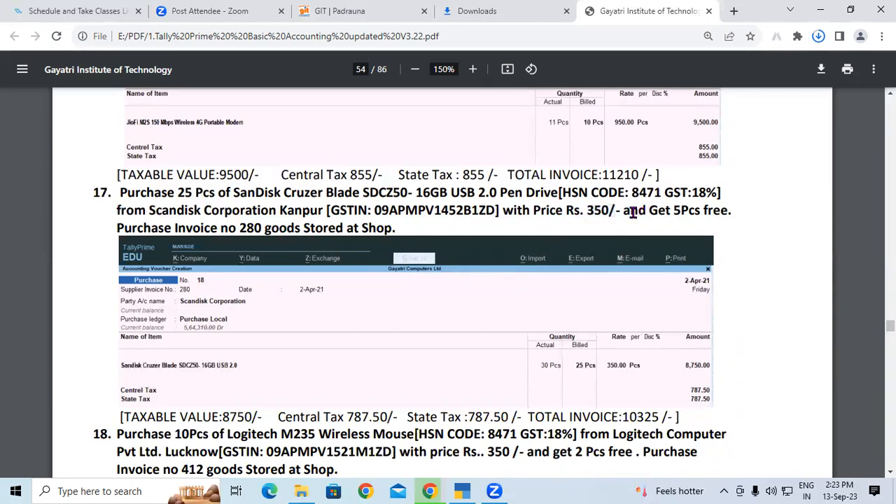
drag(656, 210, 723, 215)
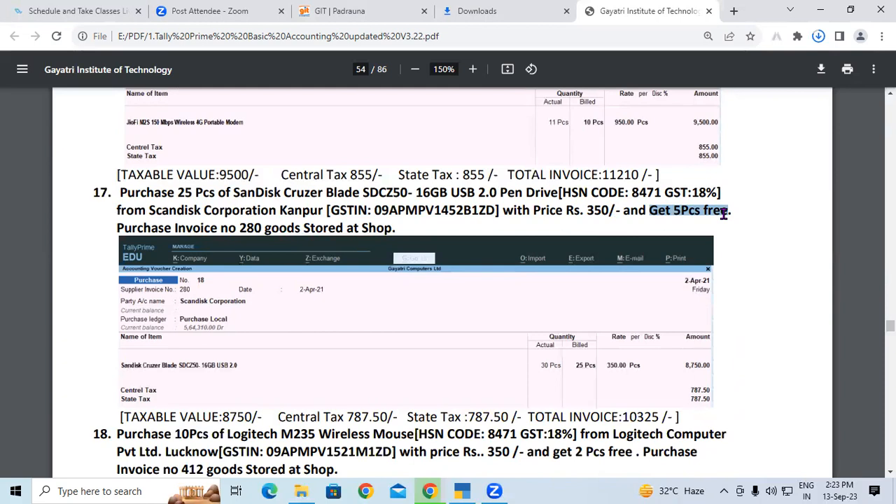
drag(116, 229, 403, 228)
click(257, 228)
click(404, 227)
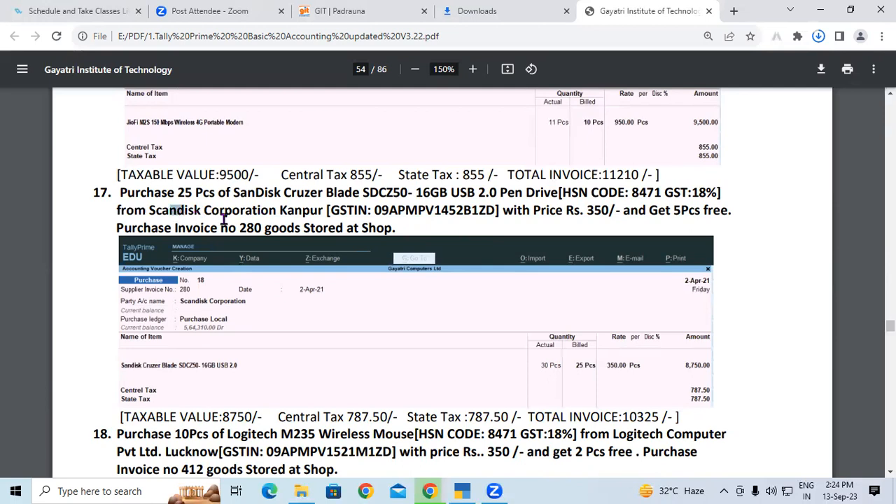
drag(169, 213, 323, 218)
click(323, 213)
drag(242, 192, 477, 192)
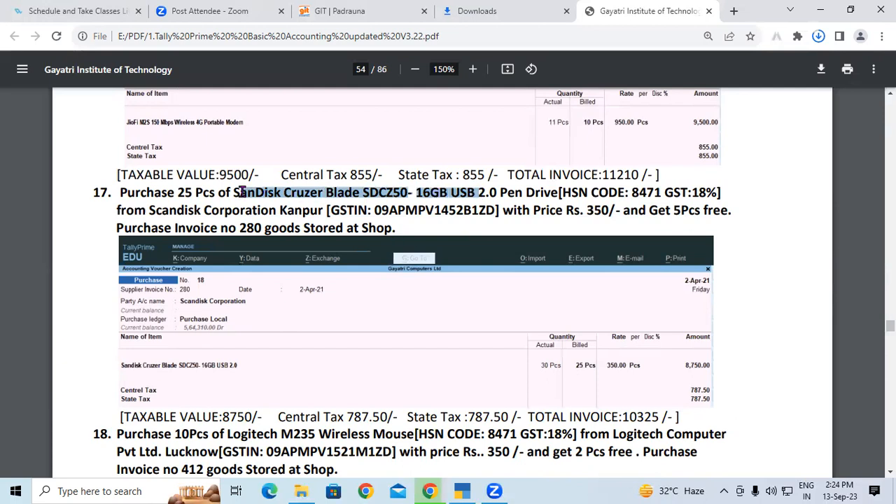
drag(177, 193, 620, 193)
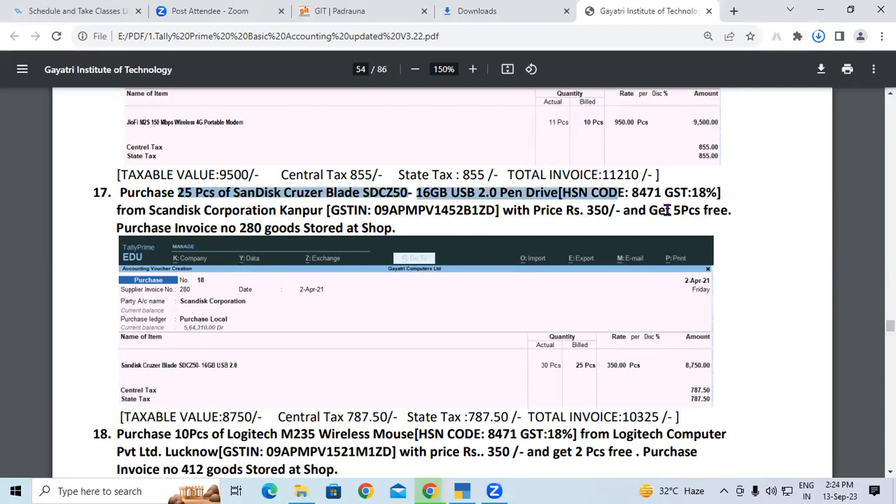
drag(672, 210, 736, 214)
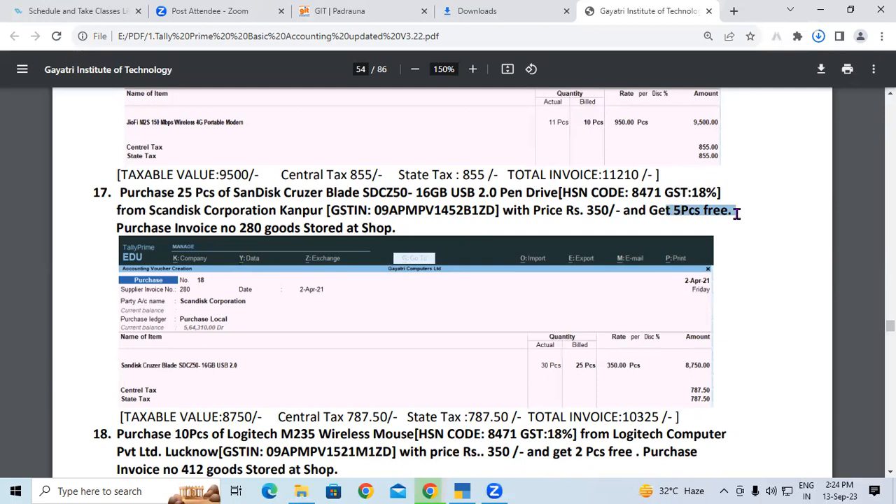
drag(736, 214, 140, 210)
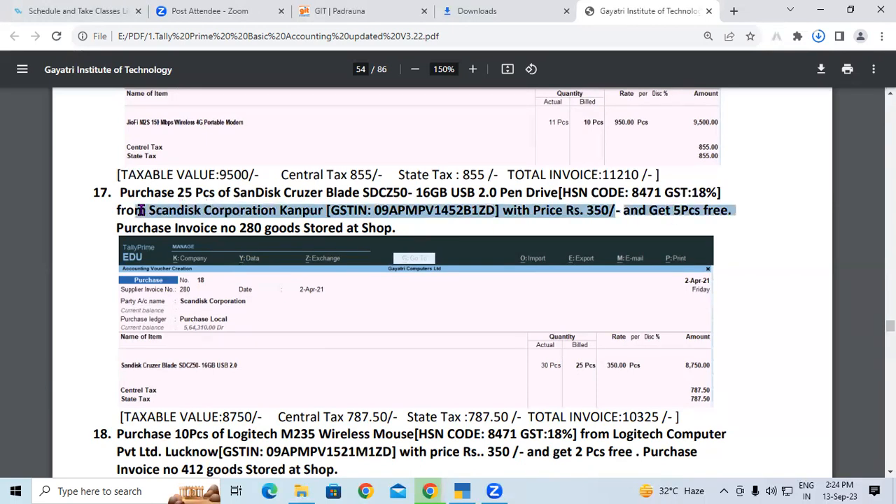
click(140, 210)
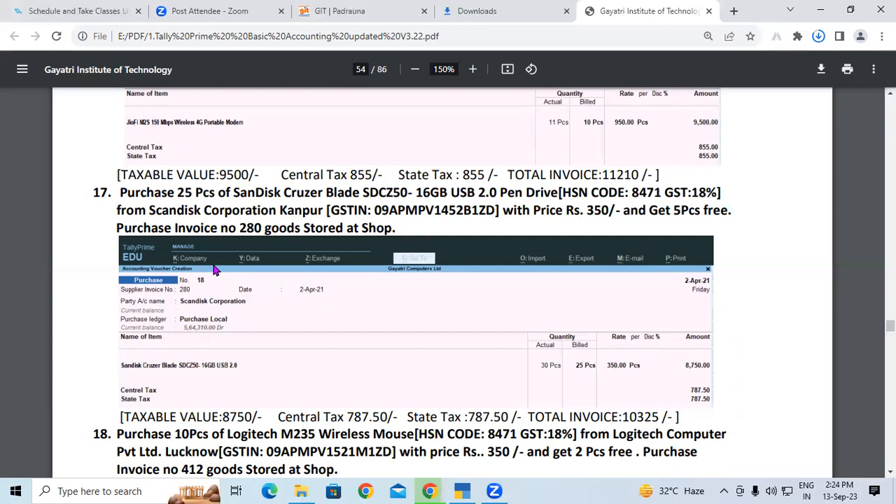
Copy the supplier name Scandisk Corporation from the text of exercise 17.
scroll(215, 270, down, 1)
drag(117, 165, 180, 167)
click(427, 191)
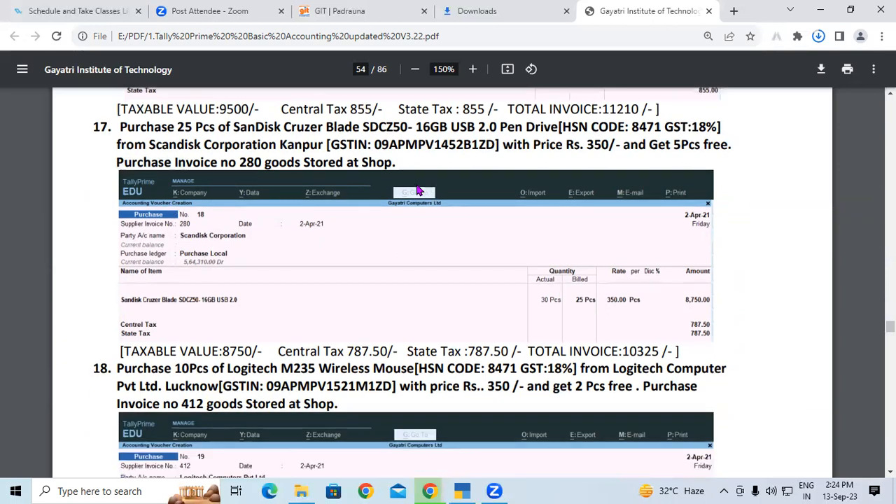
drag(148, 145, 273, 144)
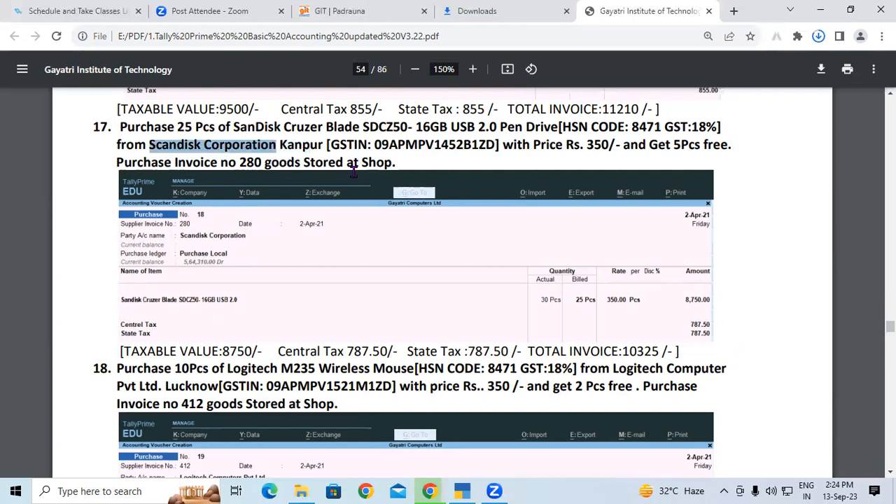
Switch to TallyPrime and start a purchase voucher with supplier invoice number 280 and invoice date 1-Apr-23.
click(468, 487)
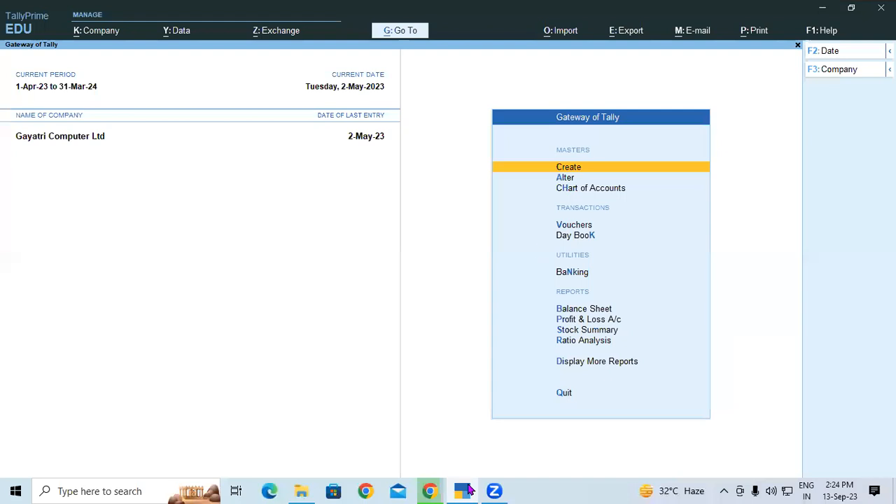
click(566, 225)
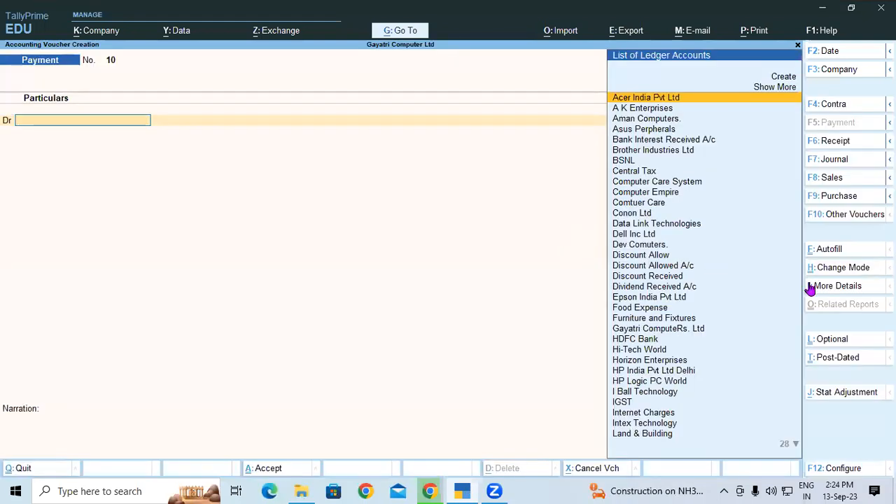
click(842, 198)
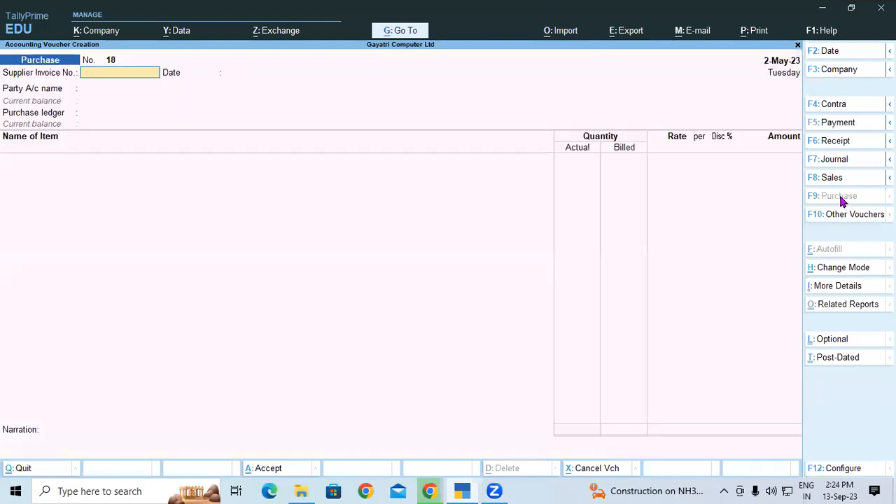
text(280)
key(Return)
text(01-04)
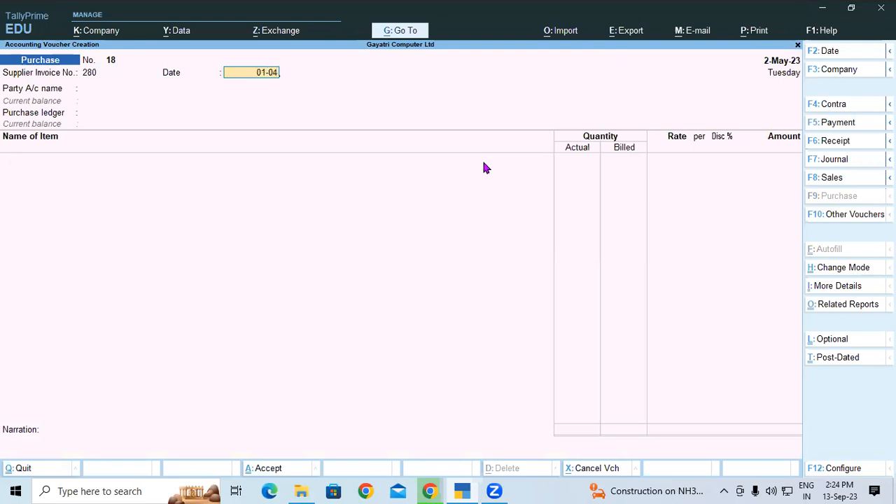
key(Return)
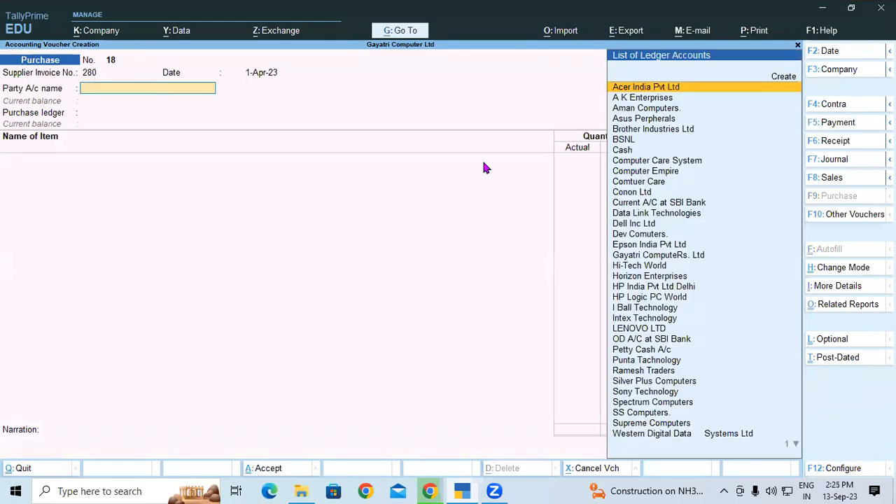
Create a new ledger from the party account field and name it Scandisk Corporation.
text(Sc)
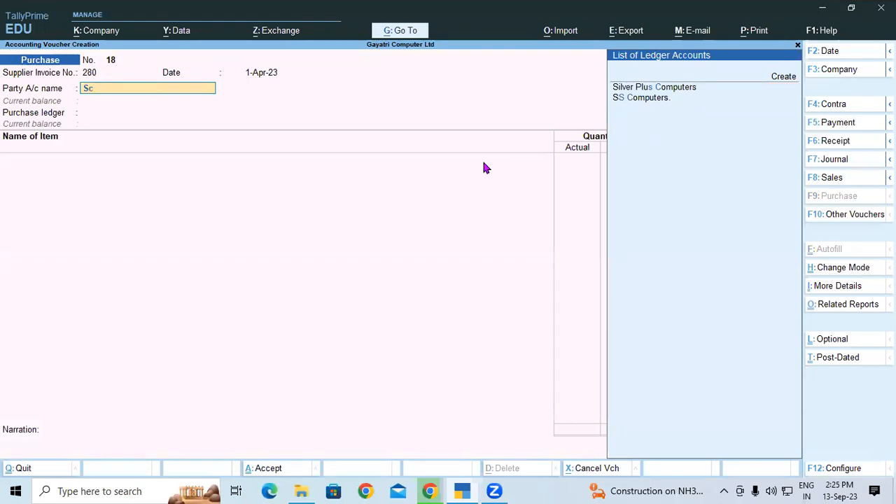
key(BackSpace)
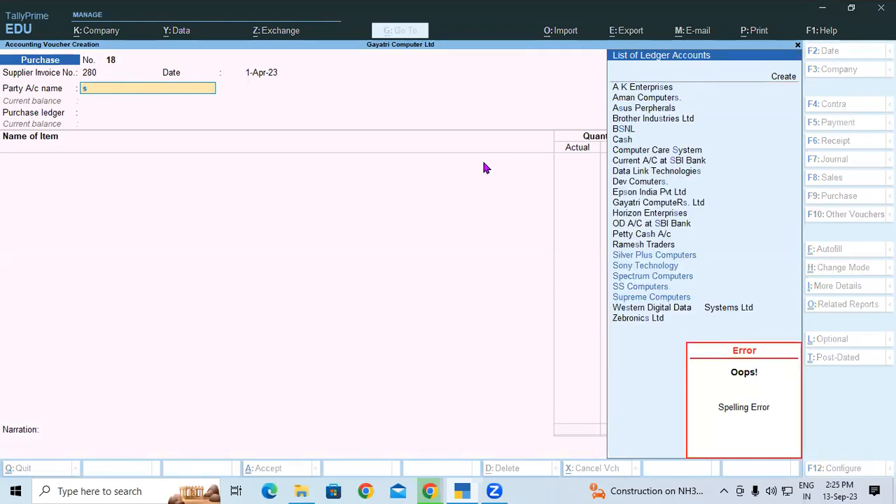
click(787, 79)
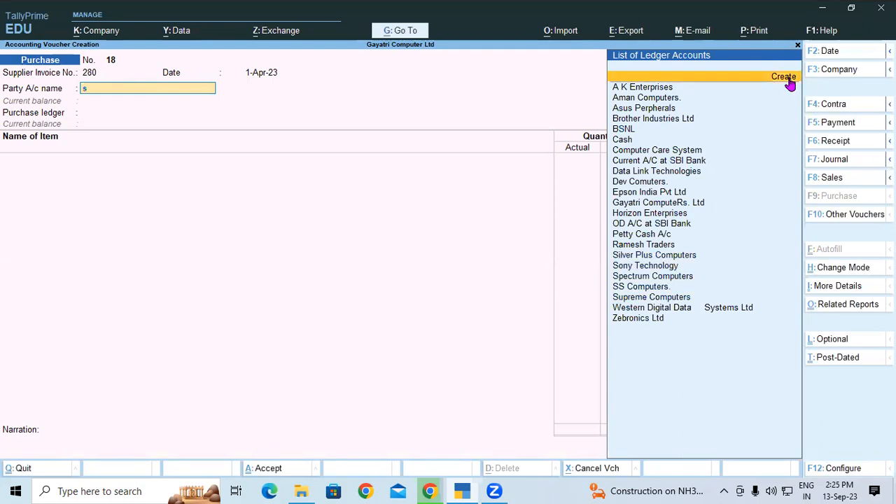
key(ctrl+c)
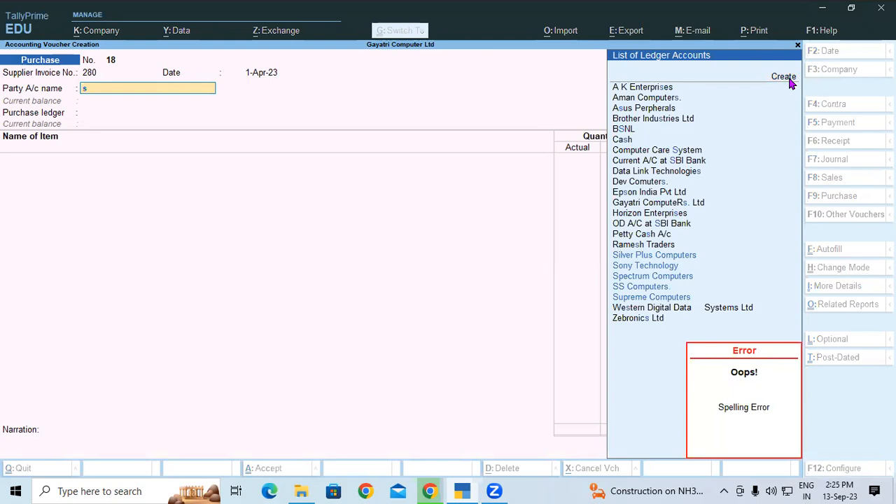
click(788, 80)
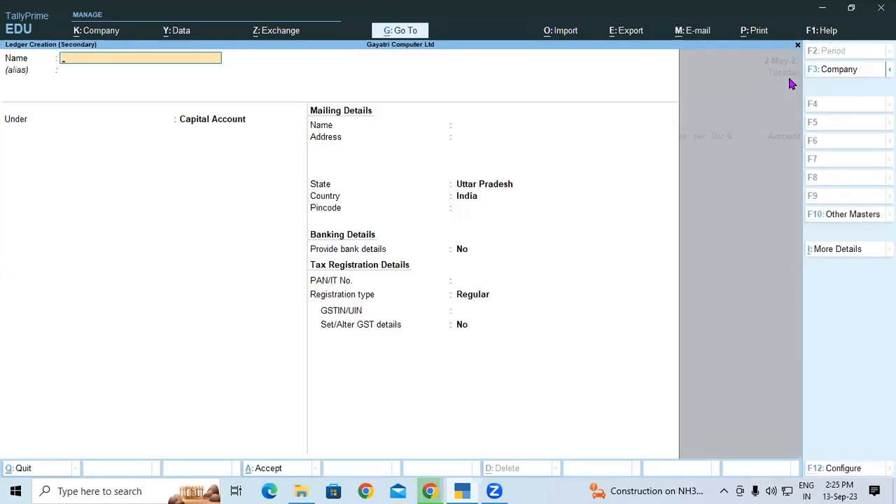
key(ctrl+v)
key(Return)
key(Return)
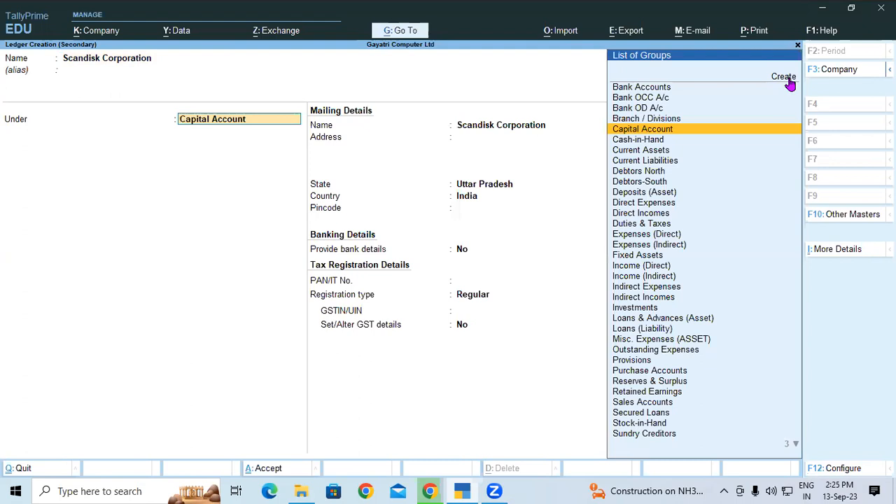
Place the Scandisk Corporation ledger under Sundry Creditors, keeping the default bill-by-bill and credit period settings.
text(Sun)
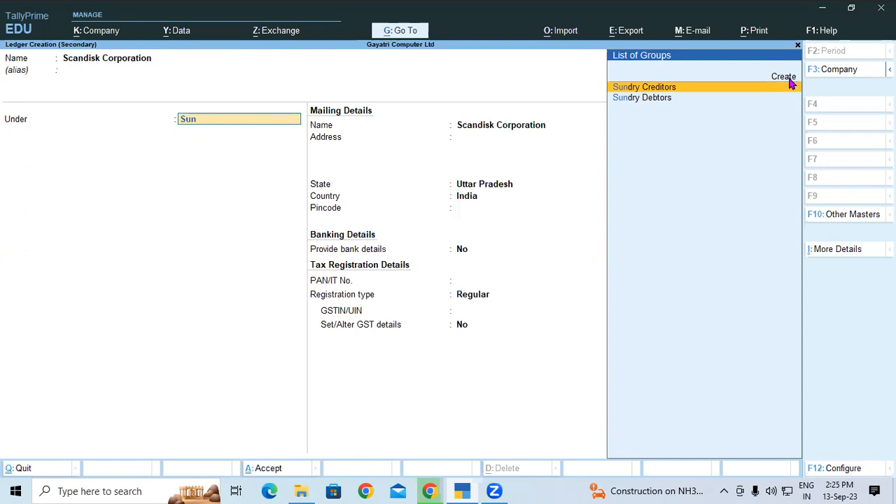
key(Return)
key(Return)
key(Return)
key(Return)
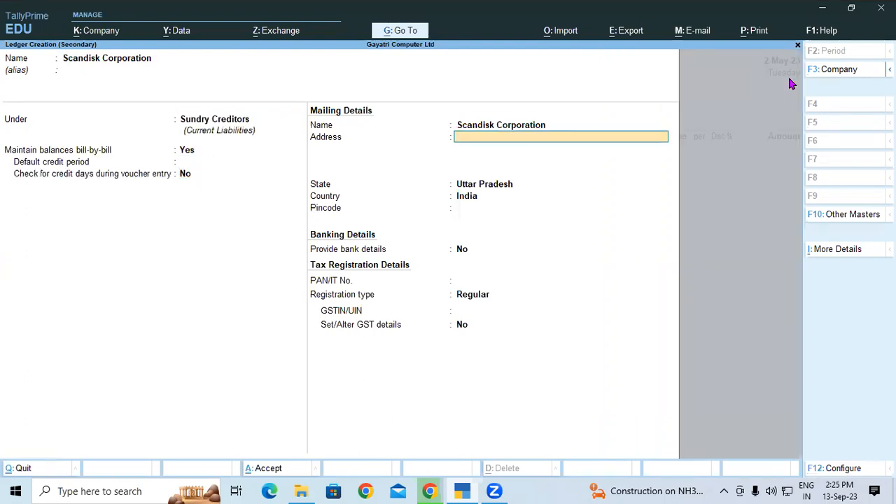
Set the ledger's address to Kanpur, accepting Uttar Pradesh, India, no bank details and Regular registration.
text(Kanpur)
key(Return)
key(Return)
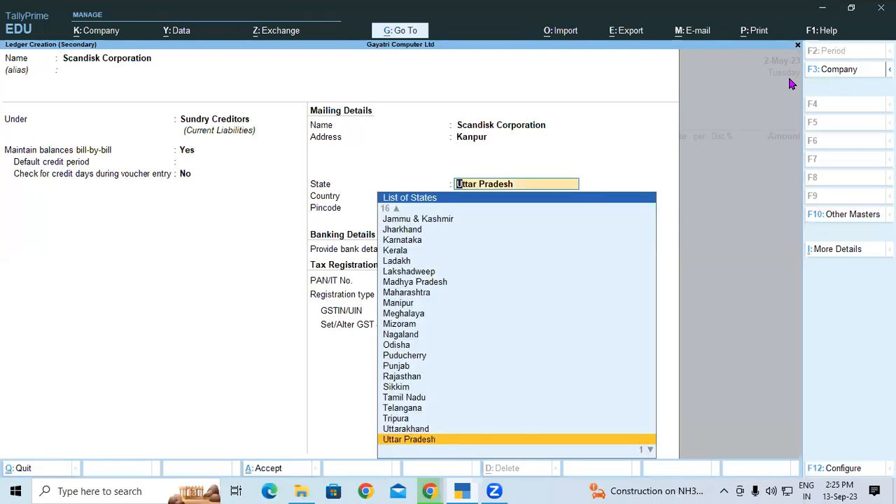
key(Return)
key(Return)
key(Return)
key(Return)
key(Return)
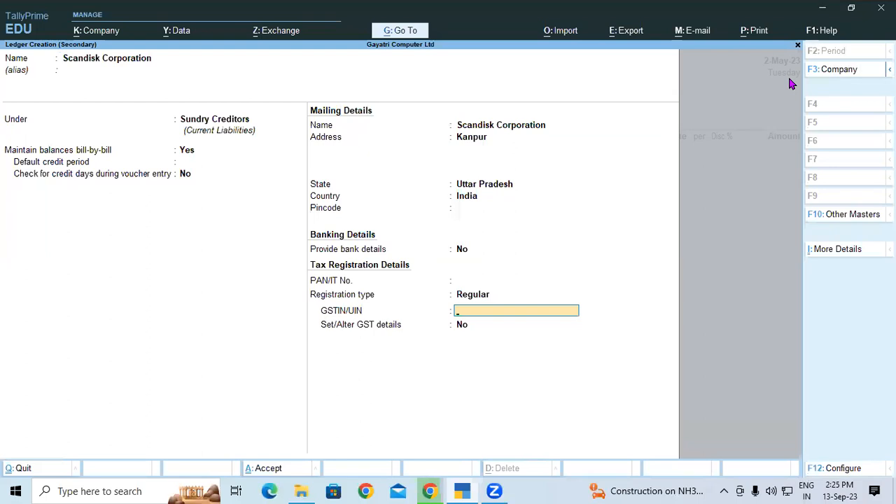
Copy the supplier's GSTIN from exercise 17 in the PDF into the Scandisk Corporation ledger and save the ledger.
key(alt+Tab)
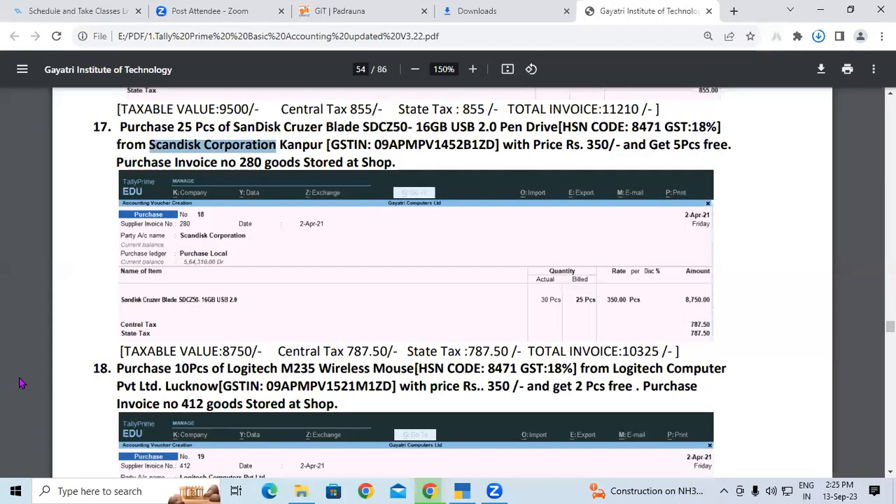
drag(376, 145, 496, 144)
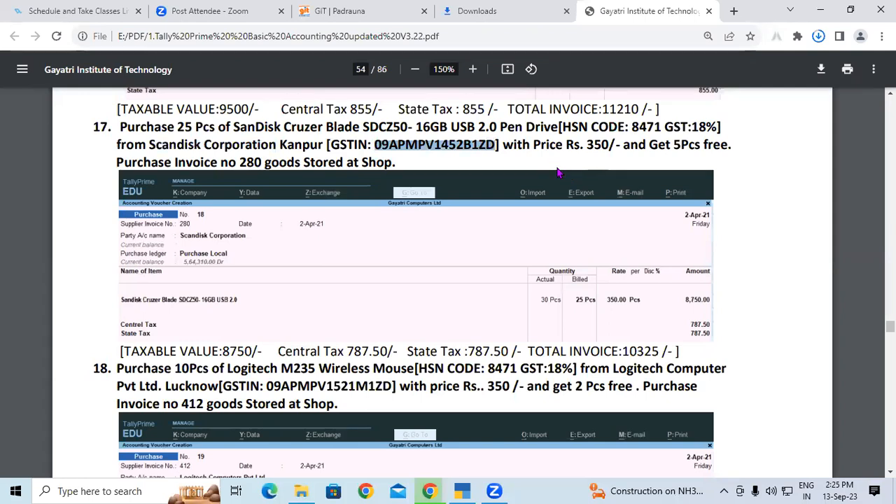
key(alt+Tab)
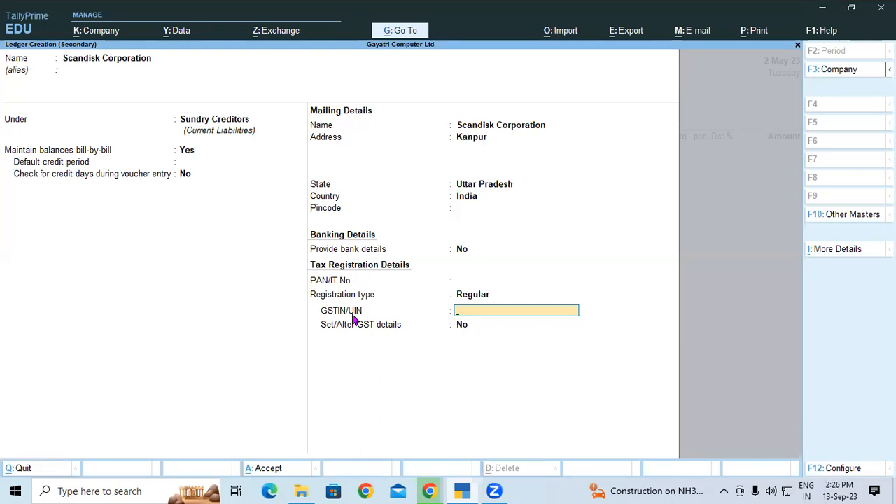
key(ctrl)
key(ctrl+v)
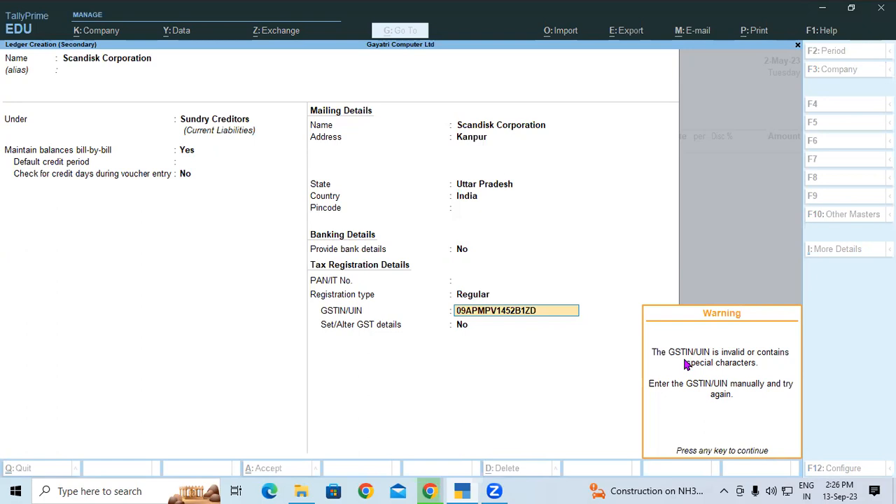
key(Return)
key(Return)
key(Return)
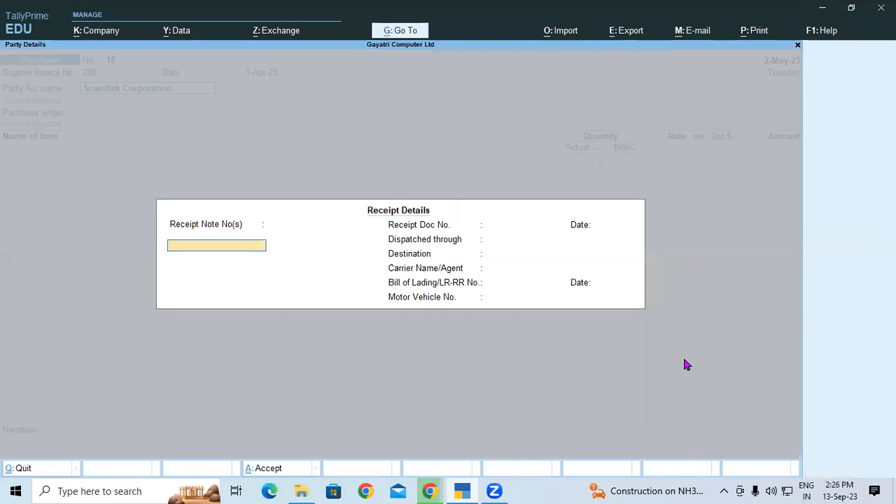
Accept the blank receipt details and the party details, and choose Purchase Local as the purchase ledger.
key(ctrl+a)
key(ctrl+a)
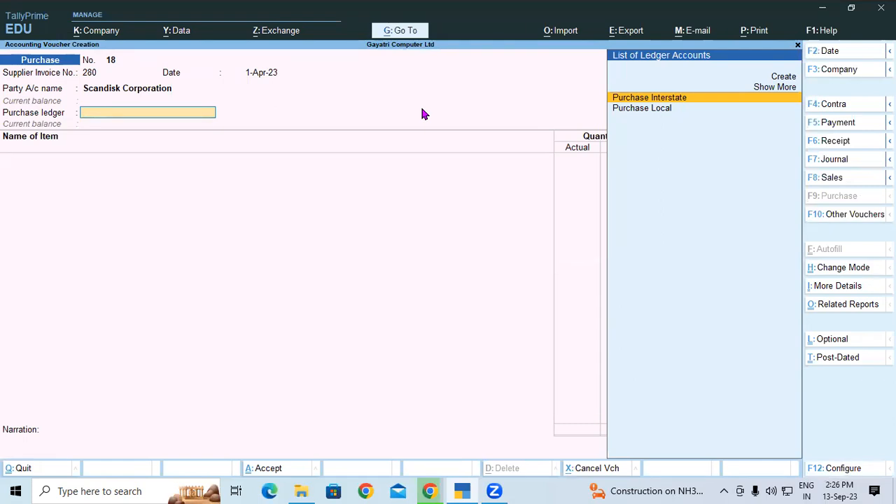
key(Down)
key(Return)
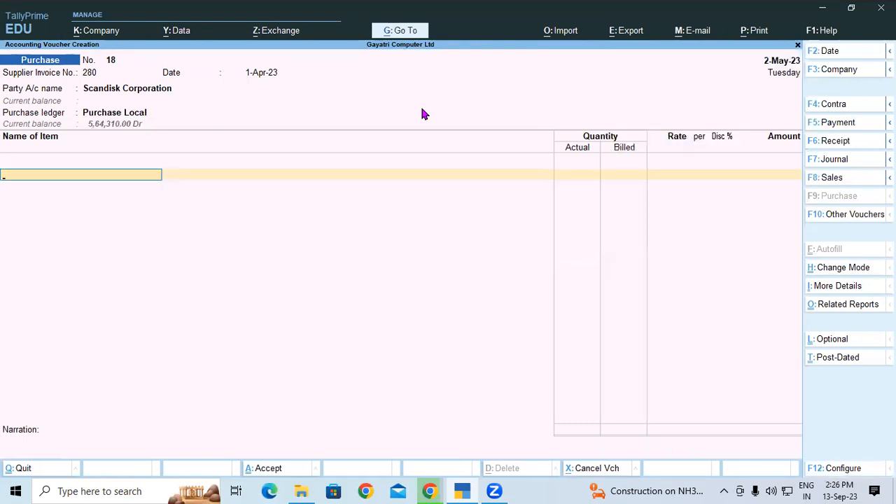
Create a stock item named SanDisk Cruzer Blade SDCZ50- 16GB USB 2.0 Pen Drive, copying the name from exercise 17 in the PDF.
key(alt+Tab)
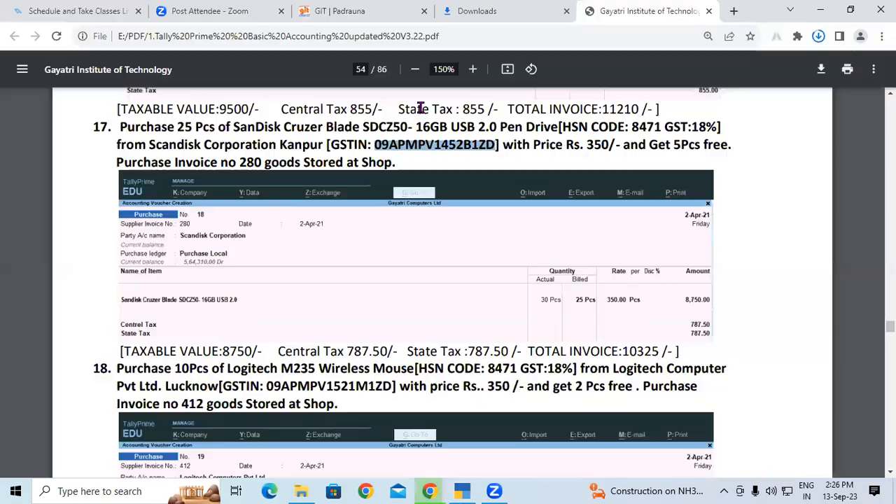
click(302, 142)
drag(234, 128, 553, 124)
key(ctrl+c)
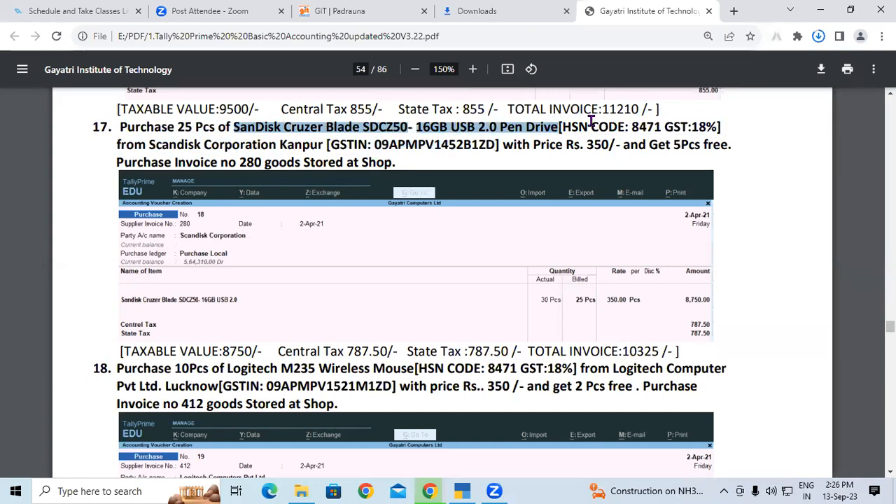
key(alt+Tab)
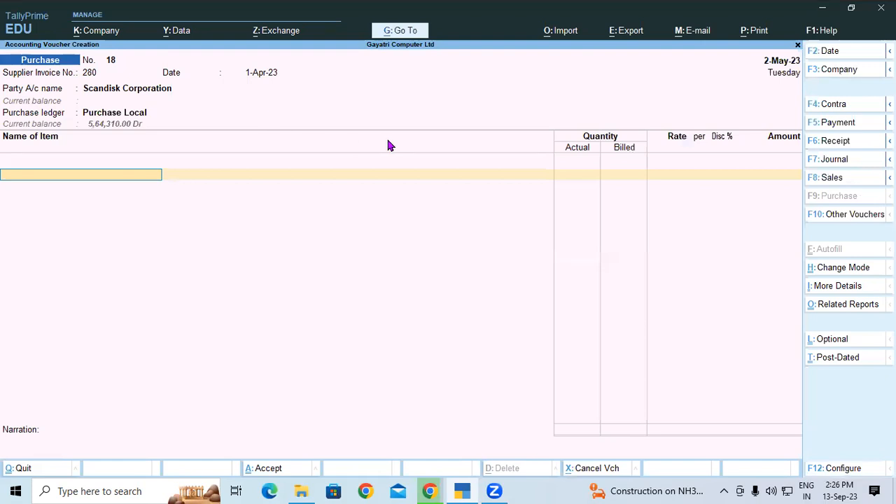
key(alt+c)
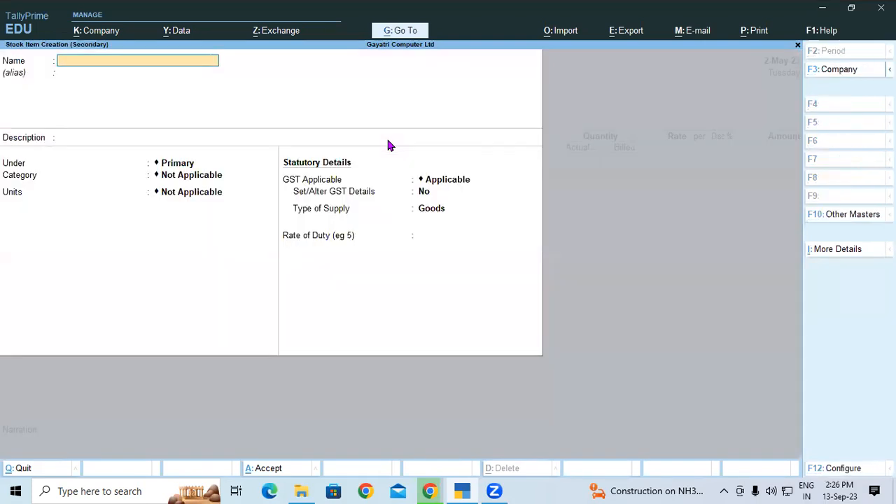
key(ctrl+v)
key(Return)
key(Return)
key(Return)
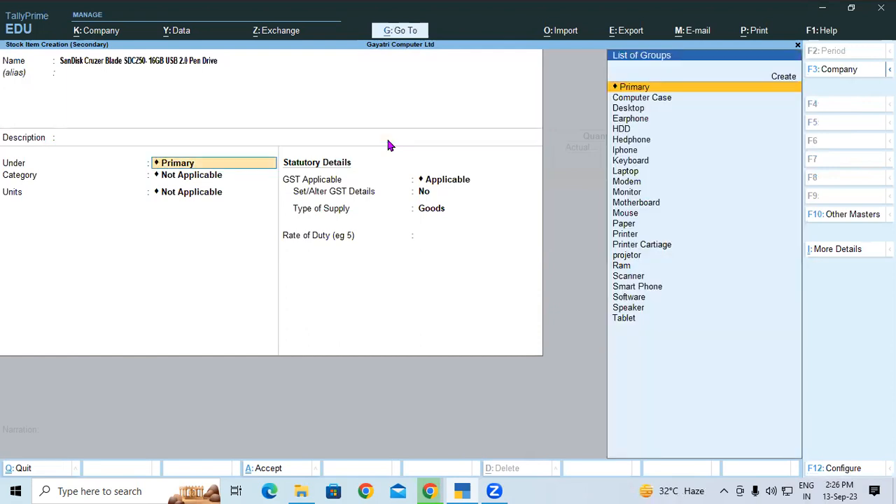
Create a stock group named Pendrive under Primary for the item, with quantities added and GST details both set to Yes.
text(Pe)
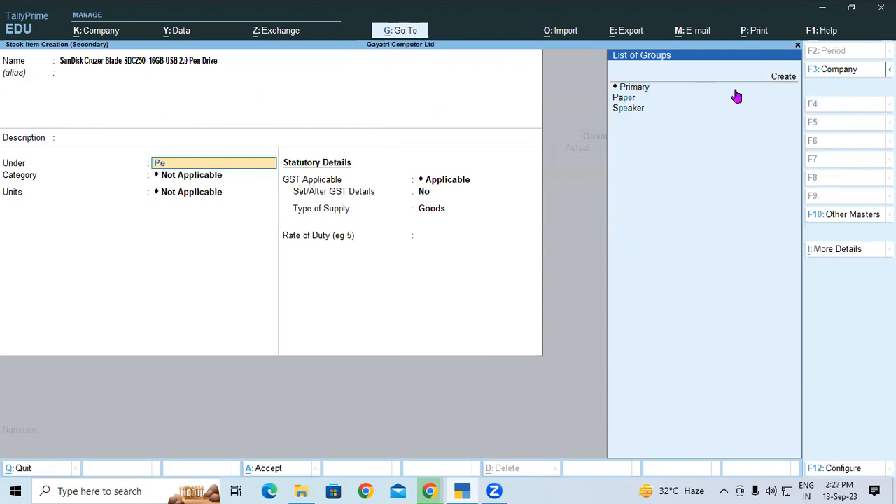
click(777, 79)
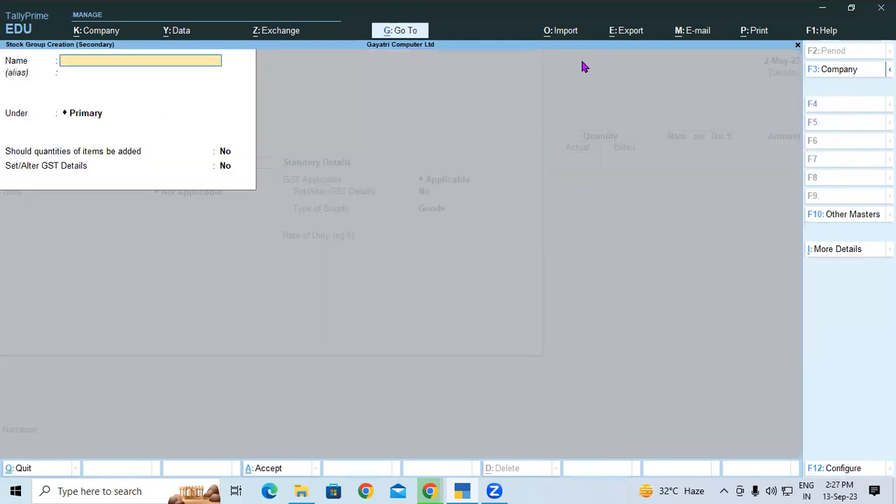
text(Pendrive)
key(Return)
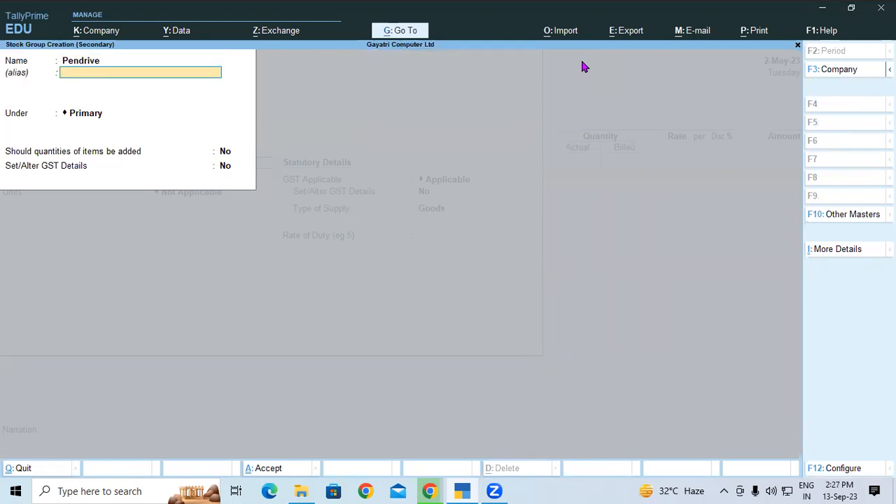
key(Return)
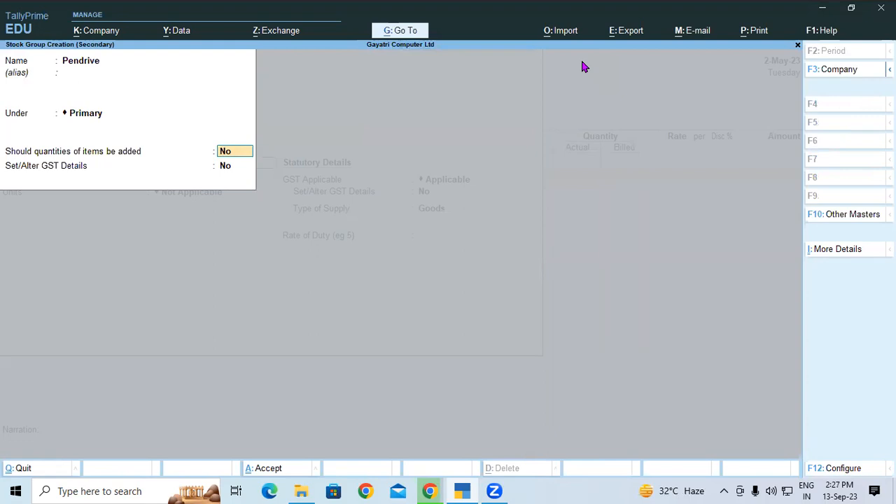
text(y)
key(Return)
text(y)
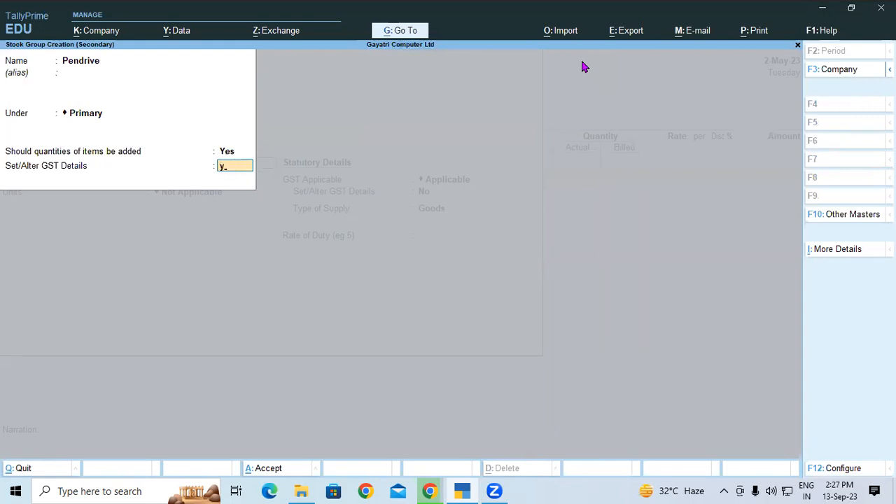
key(Return)
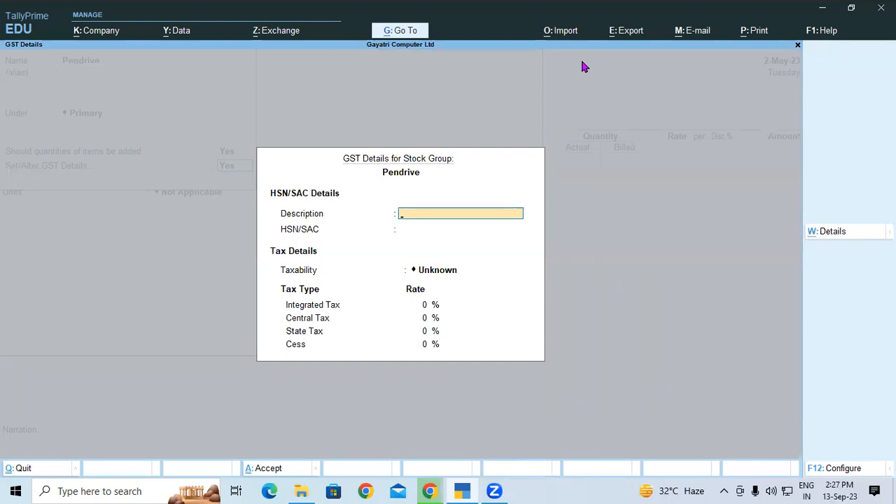
Enter Pendrive as the group's GST description and 8471 as its HSN/SAC code.
text(Pendrive)
key(Return)
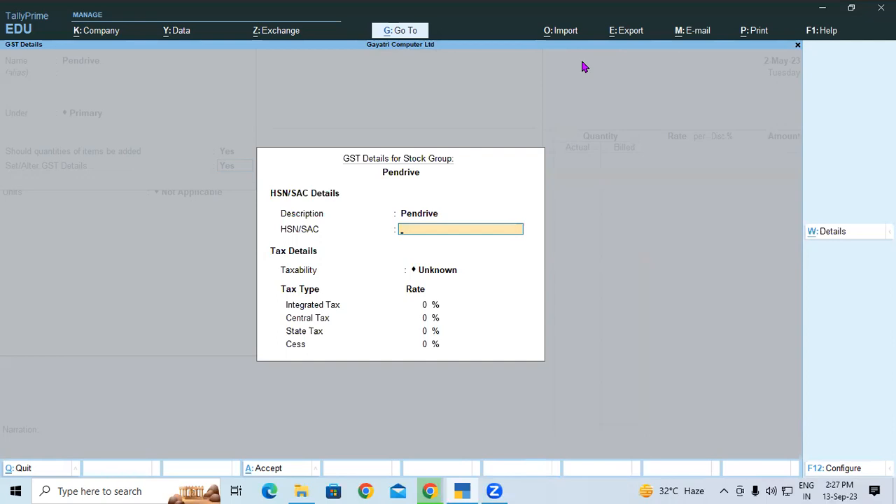
text(8471)
key(Return)
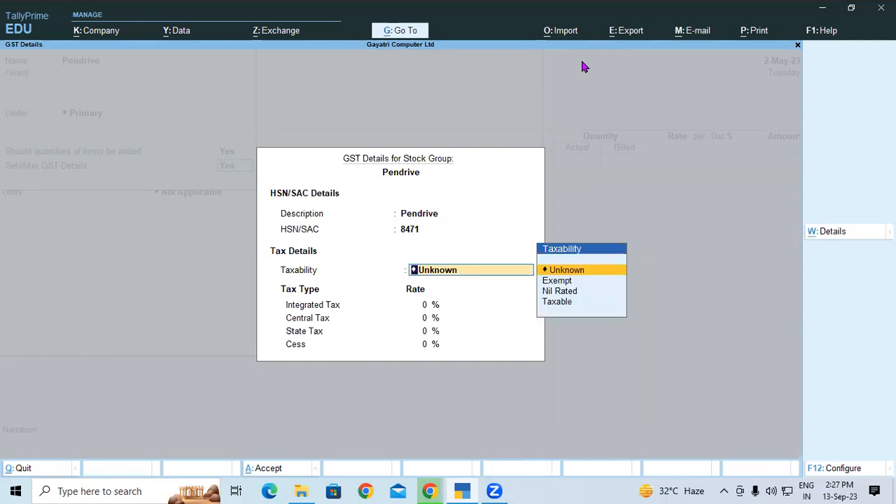
Set the group's taxability to Taxable with 18% integrated tax and save the Pendrive group.
key(Down)
key(Down)
key(Down)
key(Return)
text(18)
key(Return)
key(Return)
key(Return)
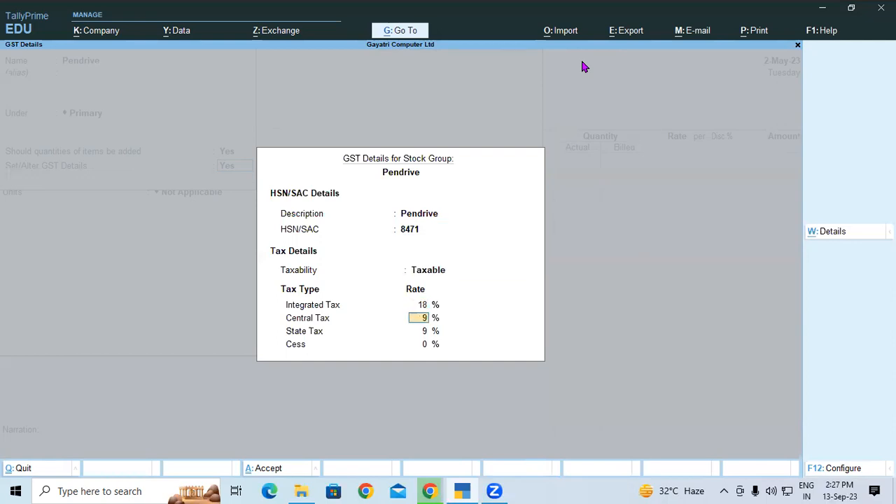
key(Return)
key(Return)
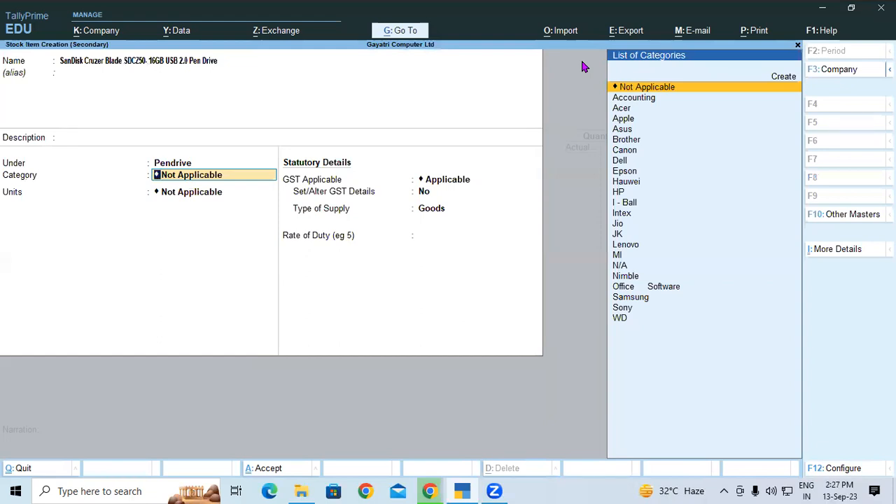
Set the pen drive item's category to N/A.
text(Sa)
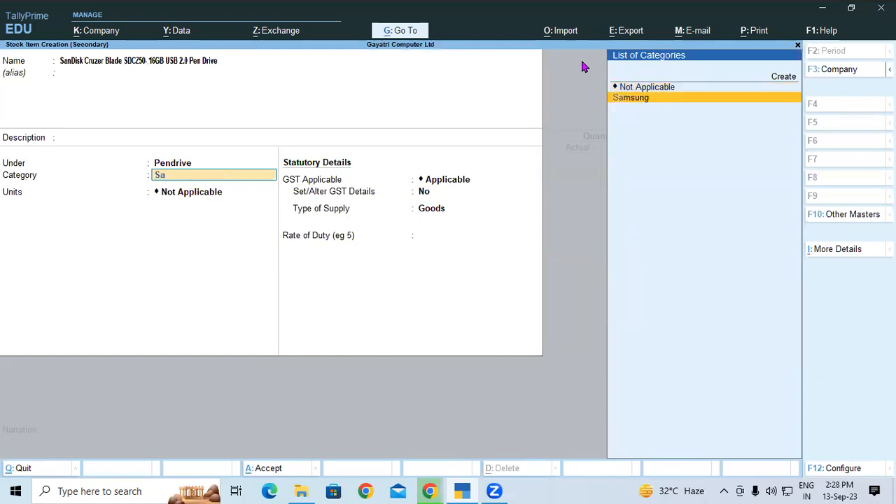
key(BackSpace)
key(BackSpace)
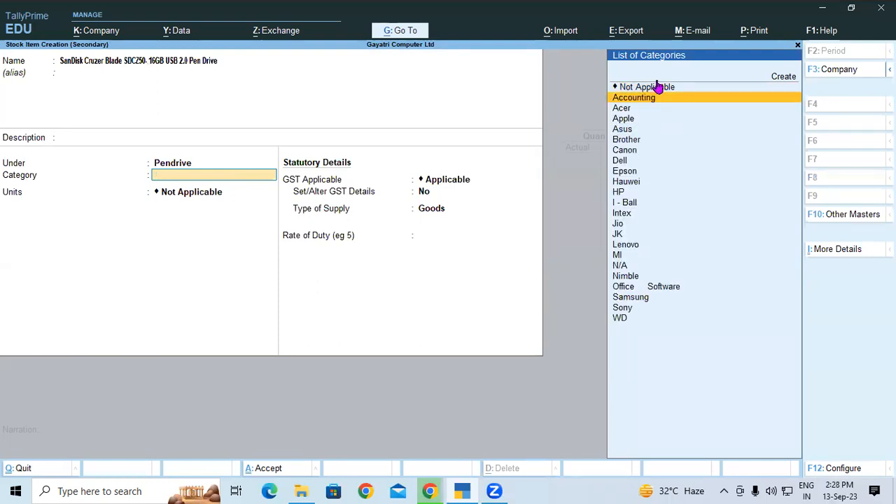
key(Down)
key(Down)
key(Down)
key(Down)
key(Down)
key(Down)
key(Down)
key(Down)
key(Down)
key(Down)
key(Down)
key(Down)
key(Down)
key(Down)
key(Down)
key(Down)
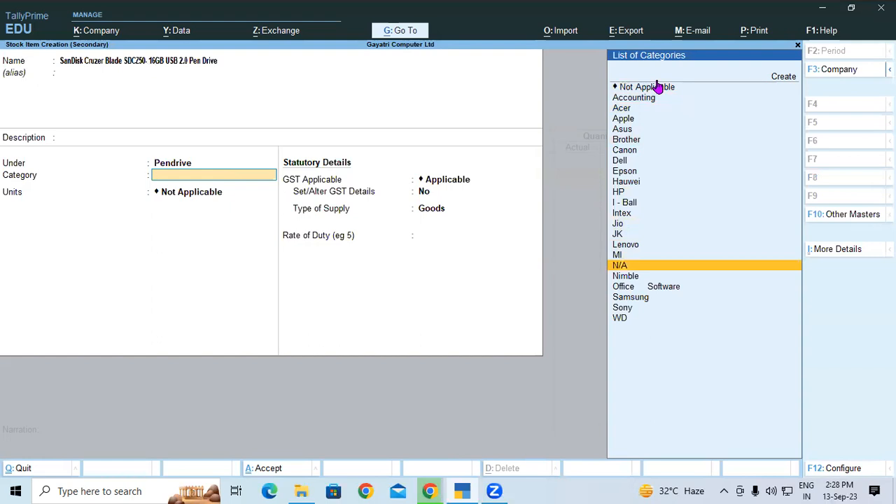
key(Return)
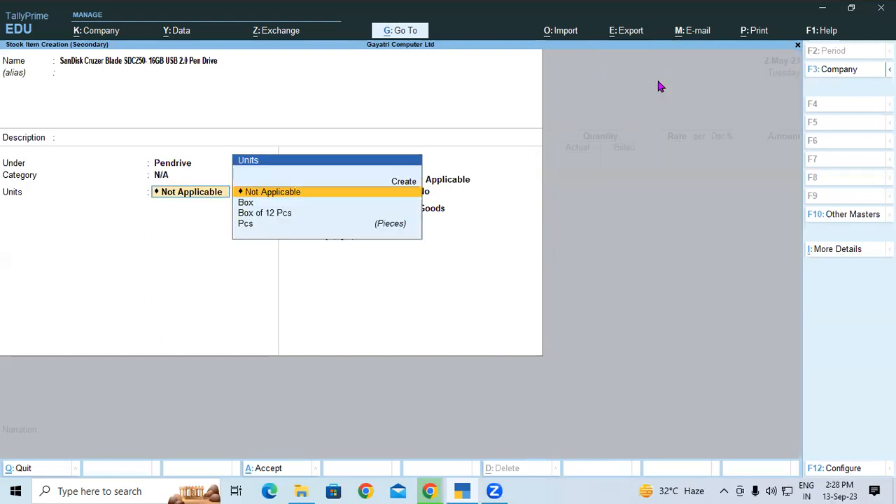
Set the item's units to Pcs, keep the default statutory details and save the stock item into the voucher.
key(Down)
key(Down)
key(Down)
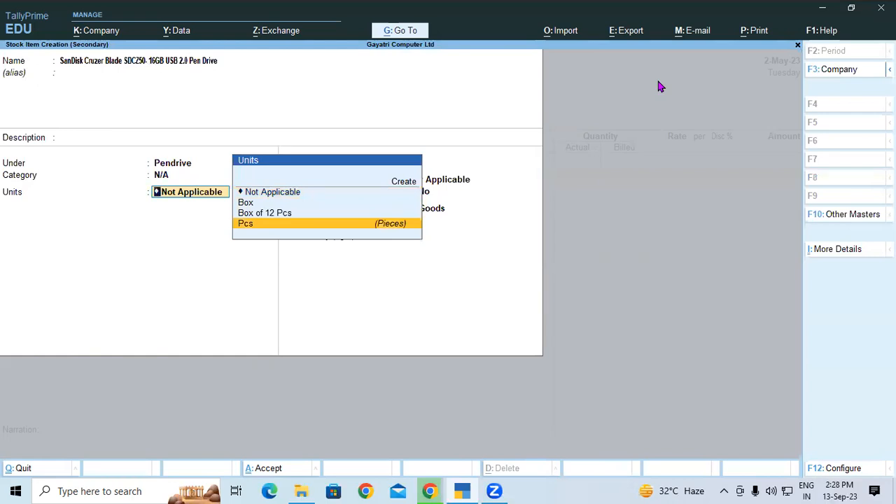
key(Return)
key(Return)
key(Return)
key(Return)
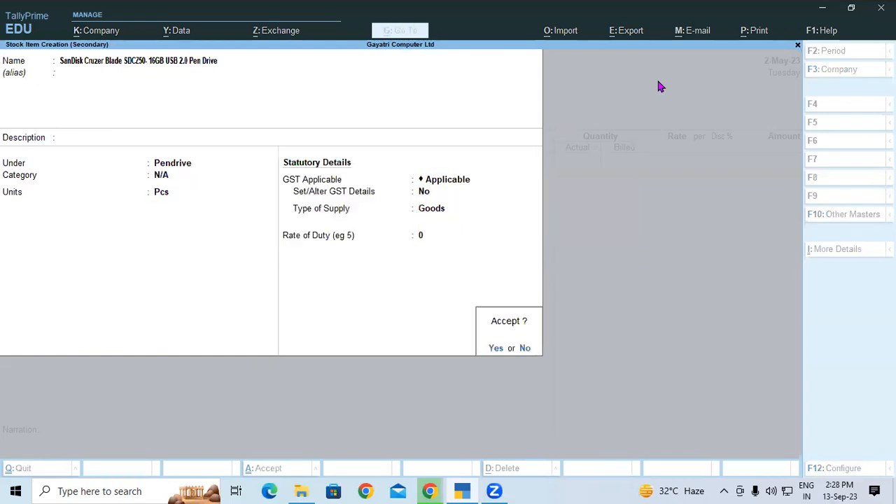
key(Return)
key(Return)
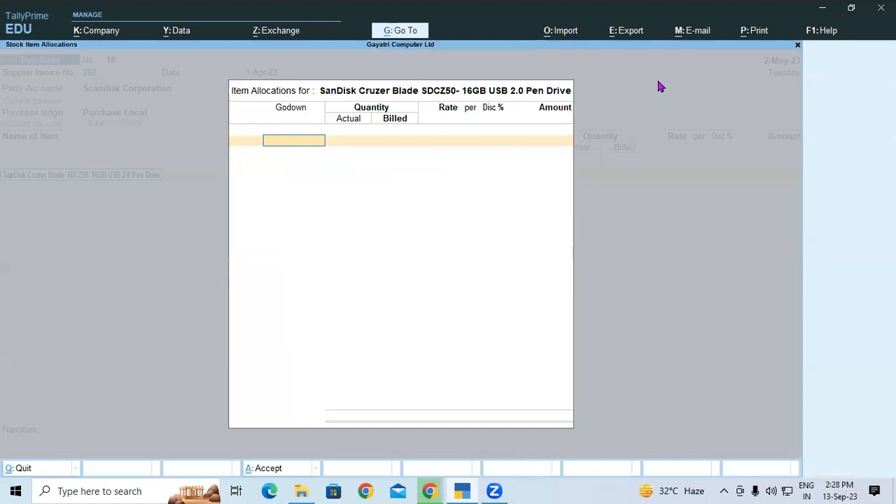
Leave the item allocations and open the SanDisk pen drive stock item for alteration.
key(Escape)
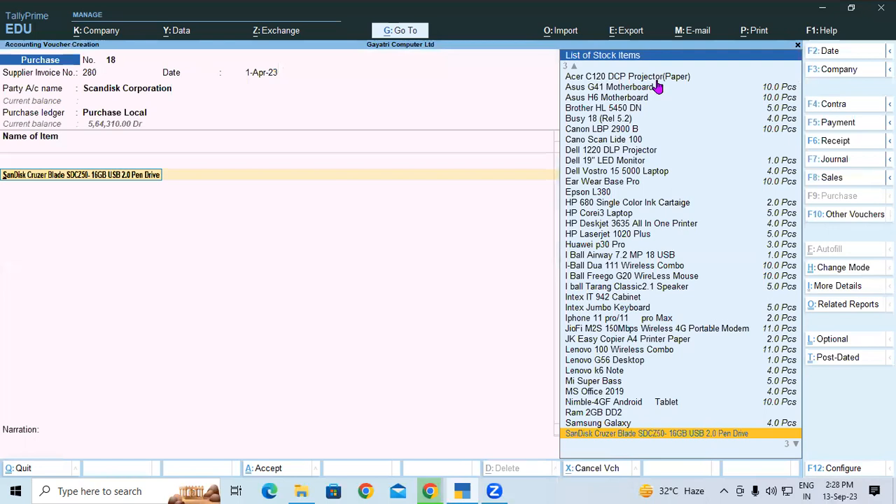
key(ctrl)
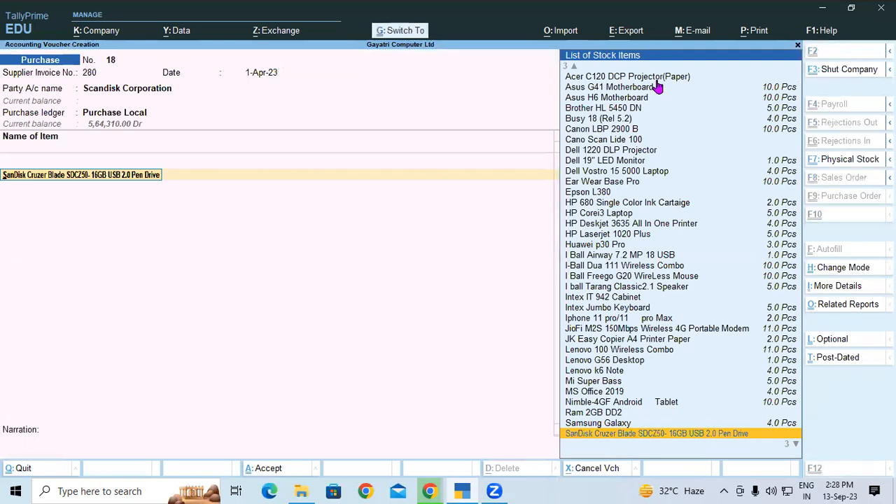
key(ctrl+Return)
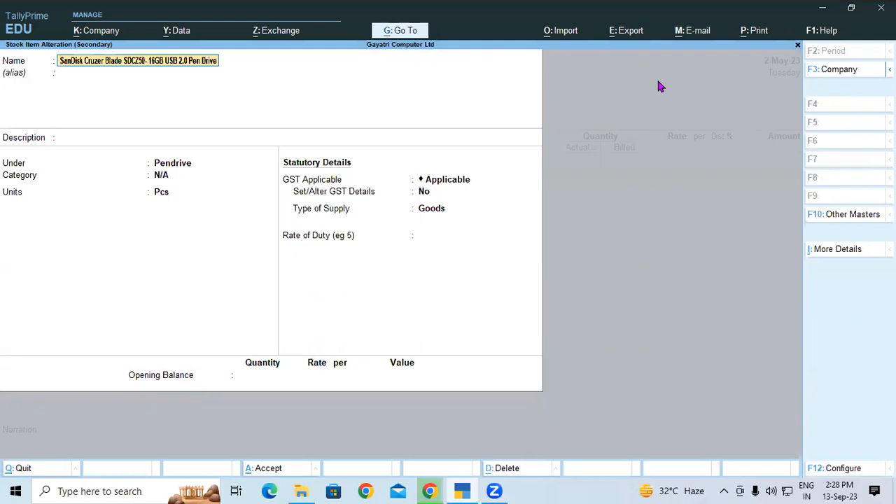
Create a stock category named Scandisk under Primary and assign it to the SanDisk pen drive item.
key(Return)
key(Return)
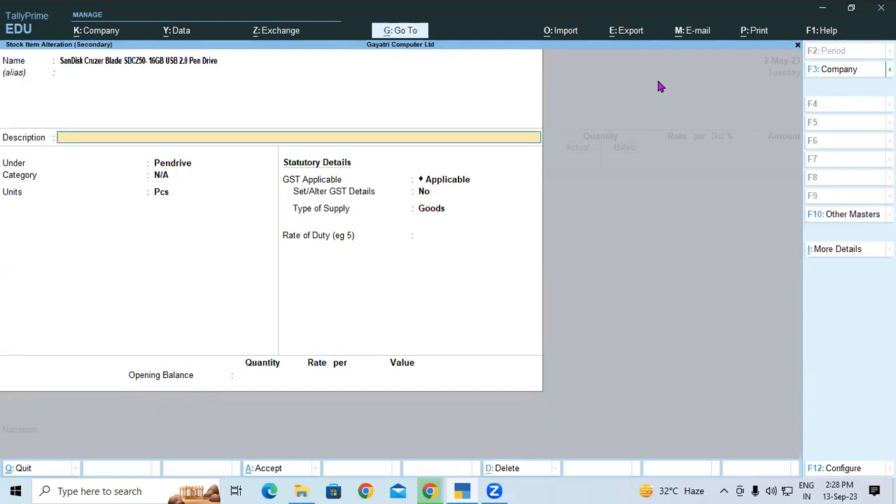
key(Return)
key(Return)
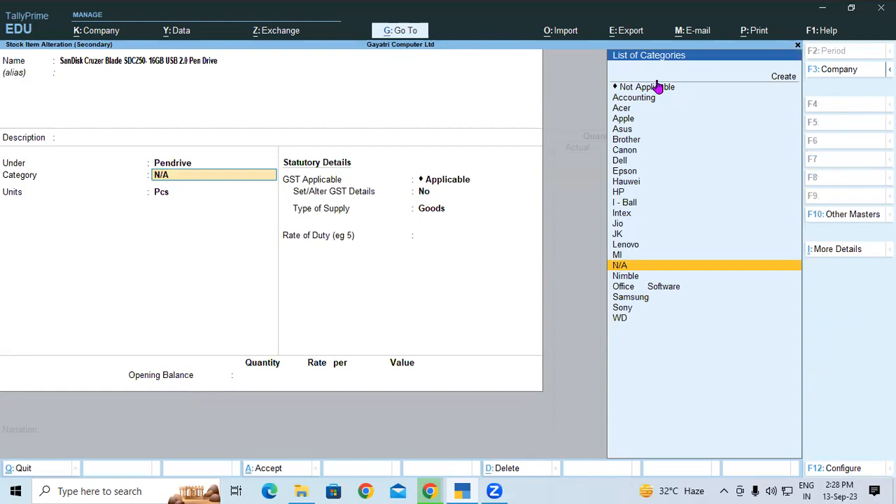
key(Up)
key(Up)
key(Up)
key(Up)
key(Up)
key(Up)
key(Up)
key(Up)
key(Up)
key(Up)
key(Up)
key(Up)
key(Up)
key(Up)
key(Up)
key(Up)
key(Up)
key(Up)
key(Return)
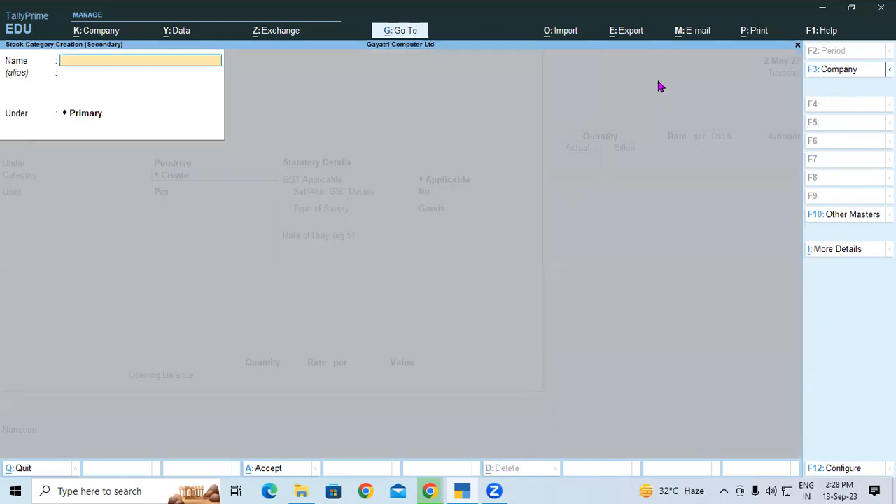
text(Scandisk)
key(Return)
key(Return)
key(Return)
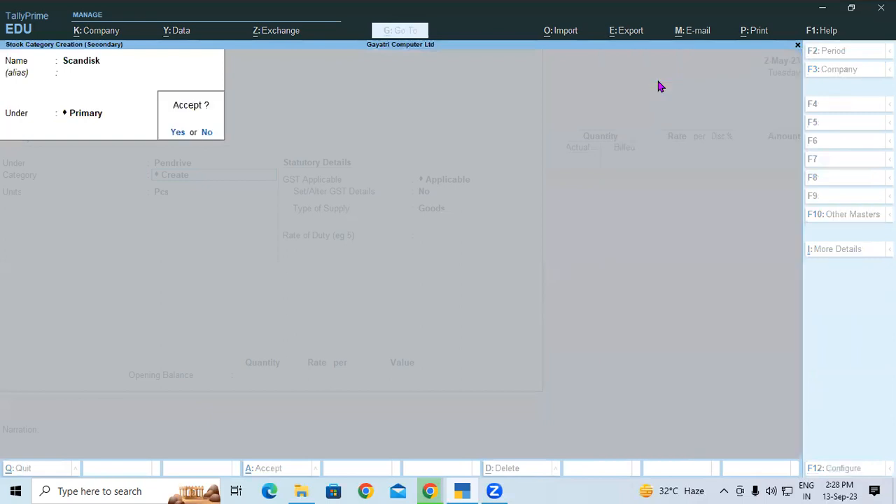
key(Return)
Keep the pen drive's remaining stock item details and save the alteration back to the purchase voucher.
key(Return)
key(Return)
key(Return)
key(Return)
key(Return)
key(Return)
key(Return)
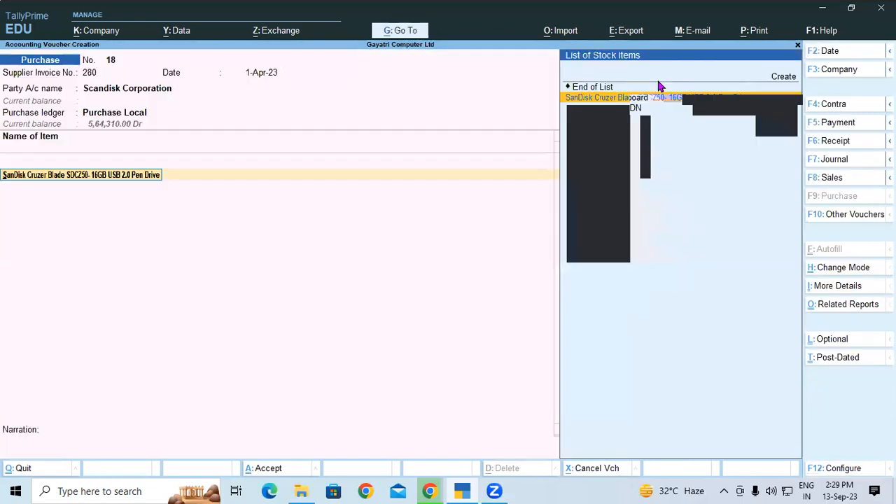
Allocate the pen drive to the Shop godown with actual quantity 30, billed quantity 25 and rate 350 per Pcs.
key(Return)
key(Return)
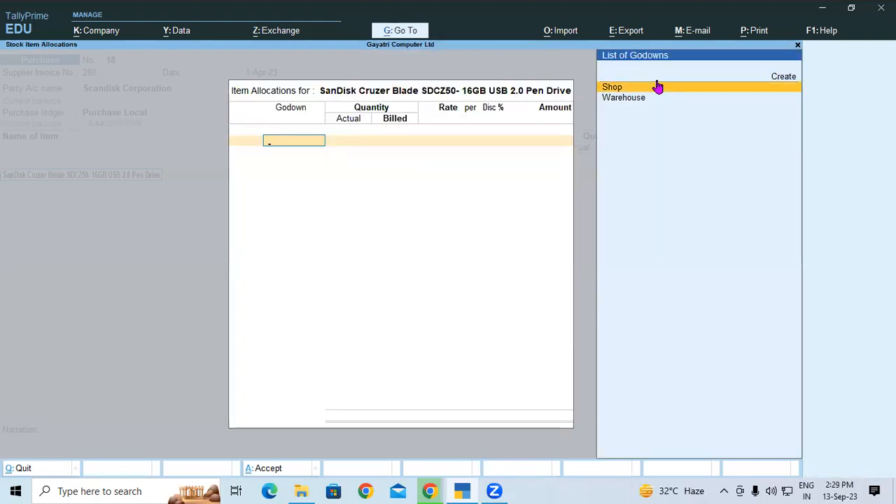
click(658, 86)
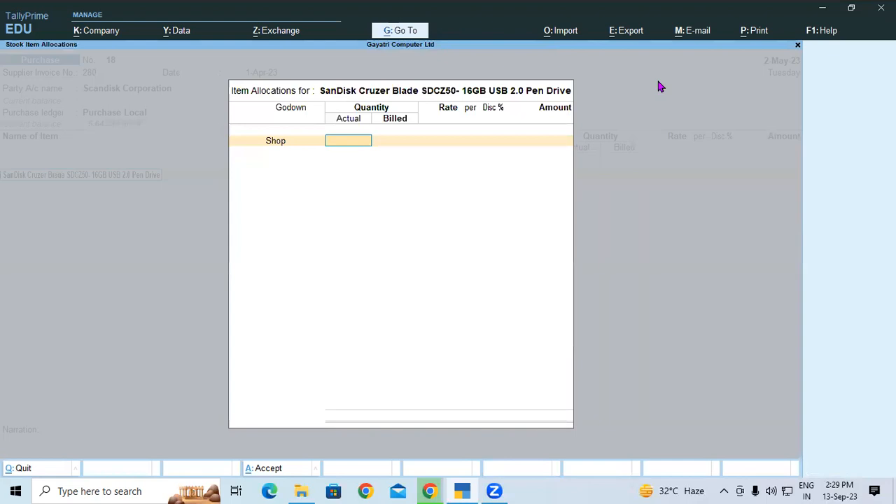
text(30)
key(Return)
text(25)
key(Return)
text(350)
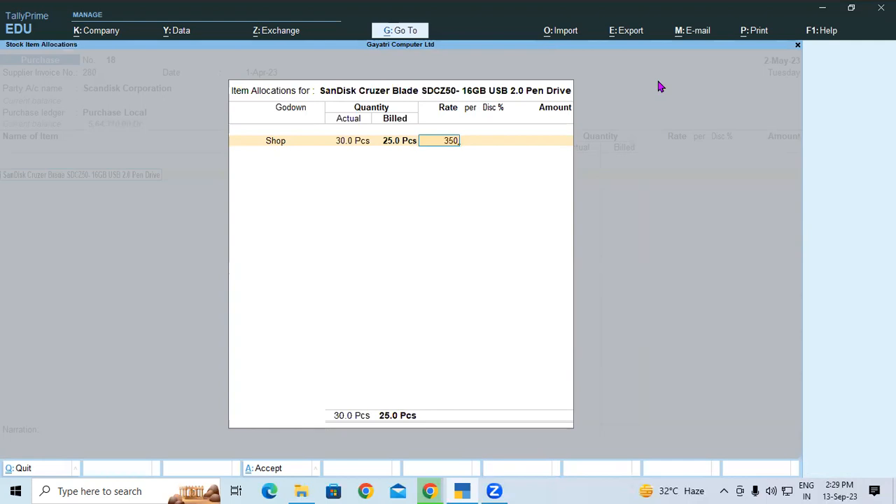
key(Return)
key(Return)
key(Return)
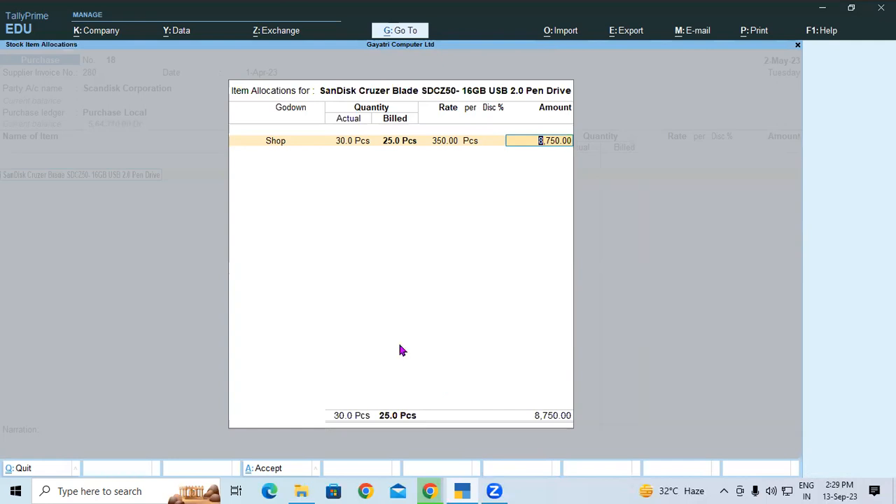
key(Return)
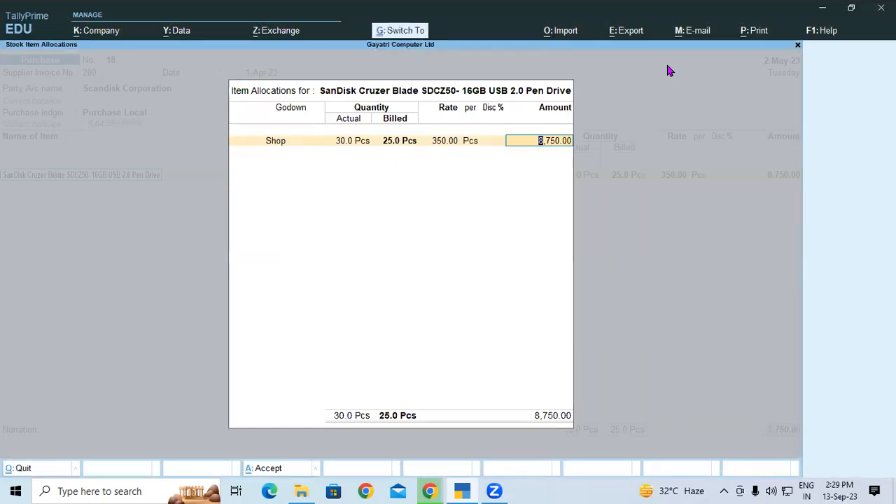
Check the purchase amounts for 25 and 30 pieces at 350 in the built-in calculator, then close it.
key(ctrl+n)
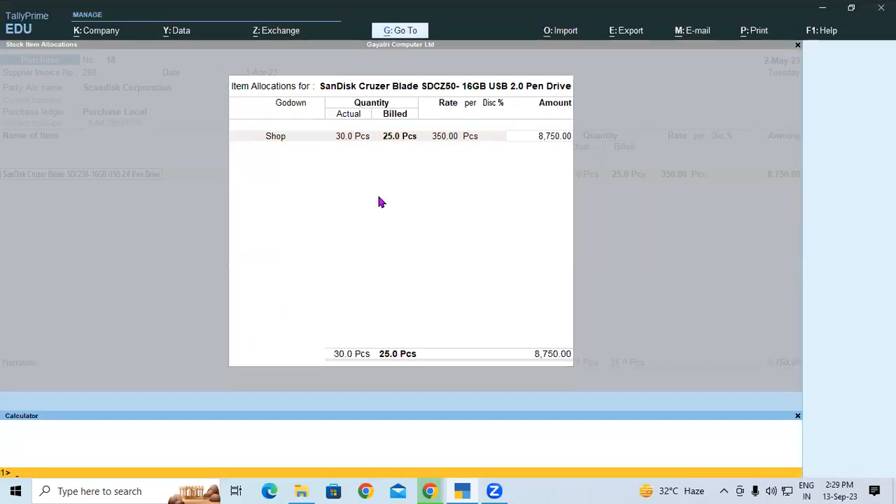
text(25)
text(*350)
key(Return)
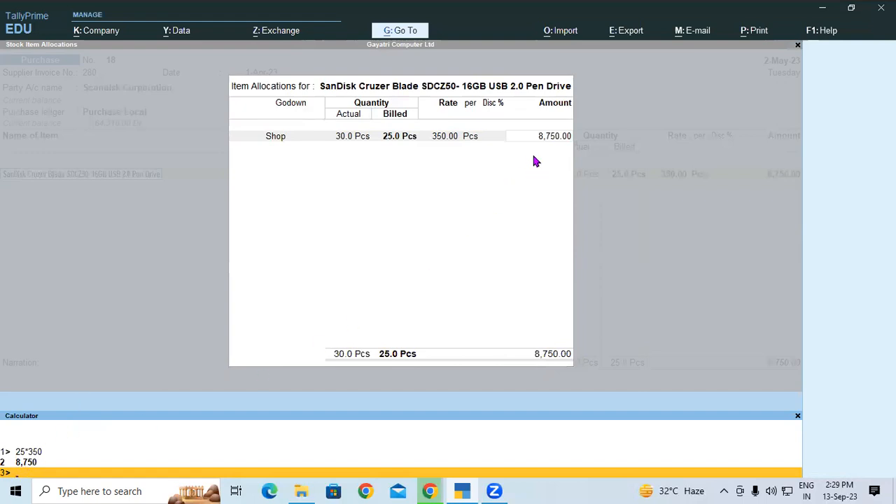
text(30-350)
key(Return)
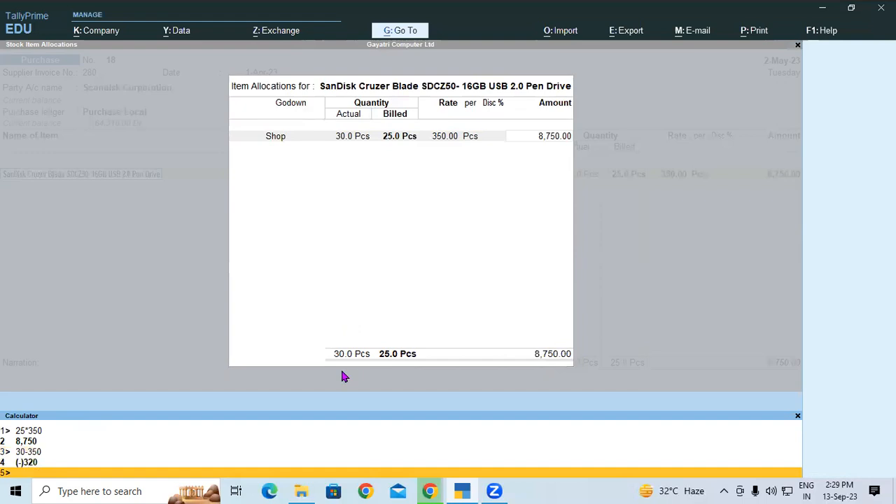
text(30*350)
key(Return)
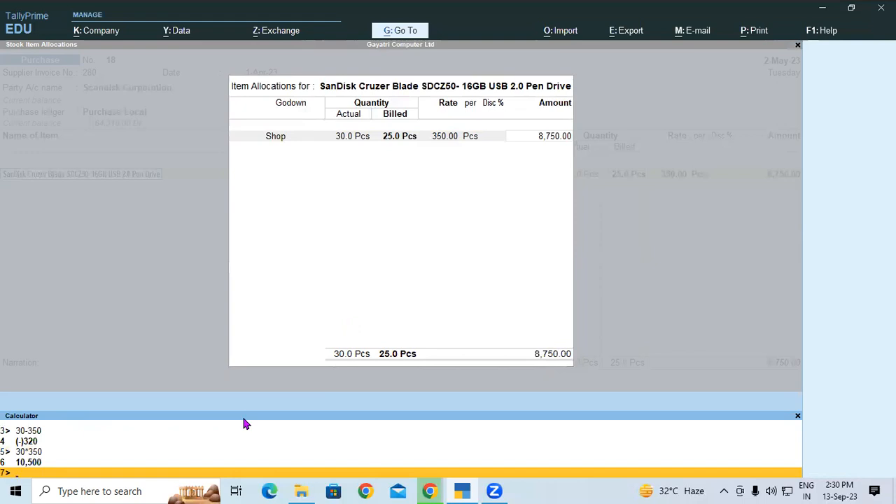
click(364, 138)
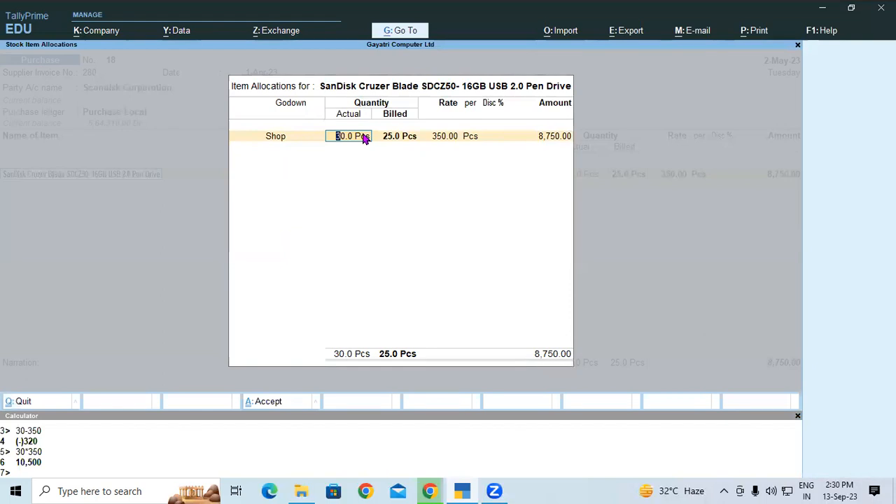
click(795, 417)
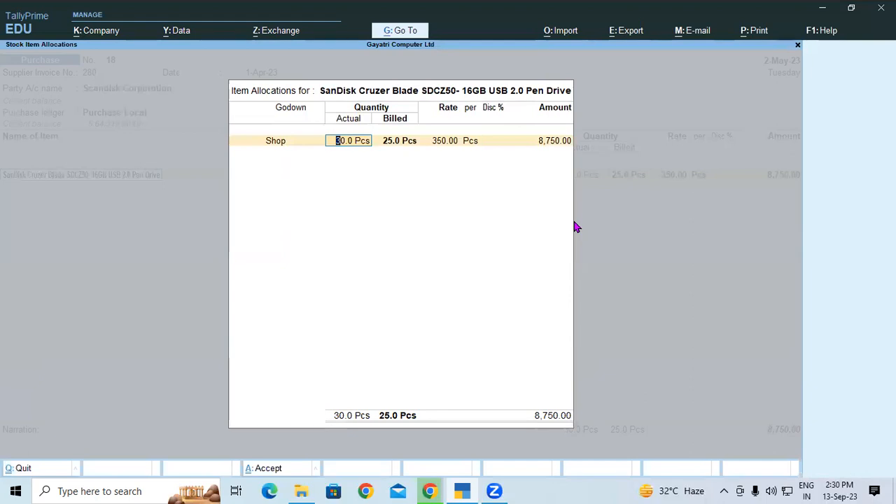
Confirm the Shop allocation of the pen drives and return to the item line of the purchase voucher.
key(Return)
key(Return)
key(Return)
key(Return)
key(Return)
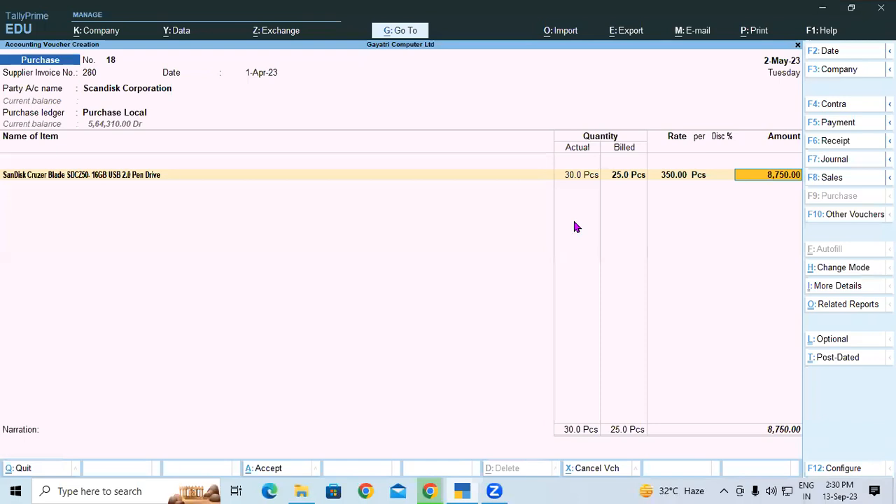
Add the Central Tax and State Tax ledgers to the purchase voucher with their calculated amounts.
key(Return)
text(C)
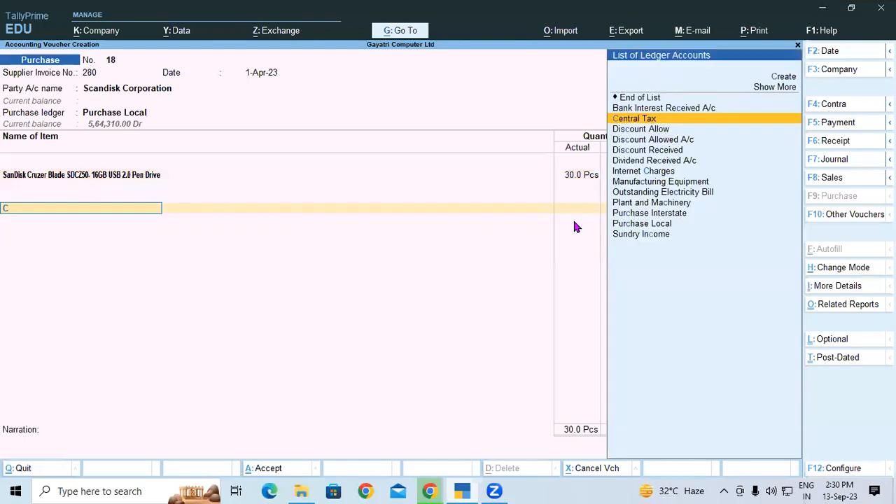
key(Return)
key(Return)
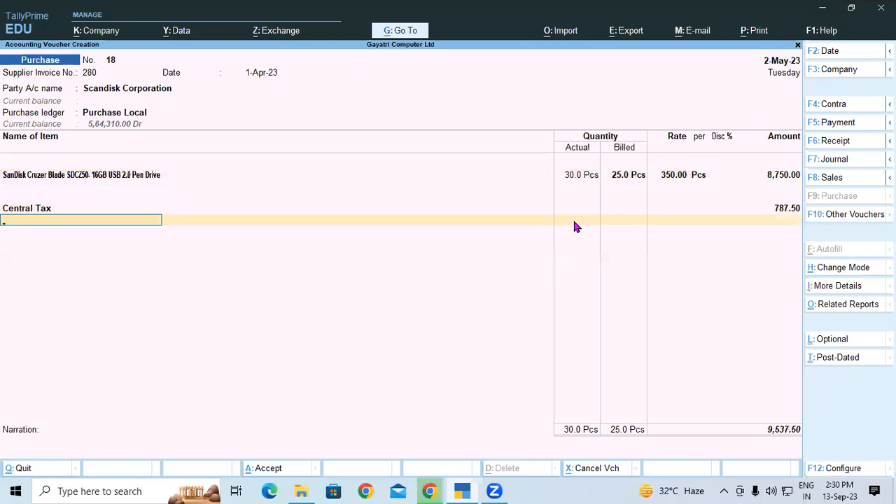
text(St)
key(Down)
key(Return)
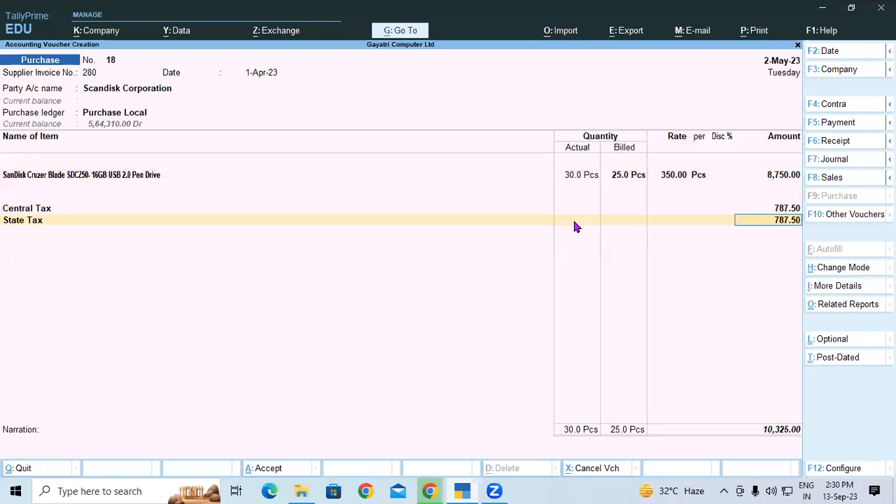
key(Return)
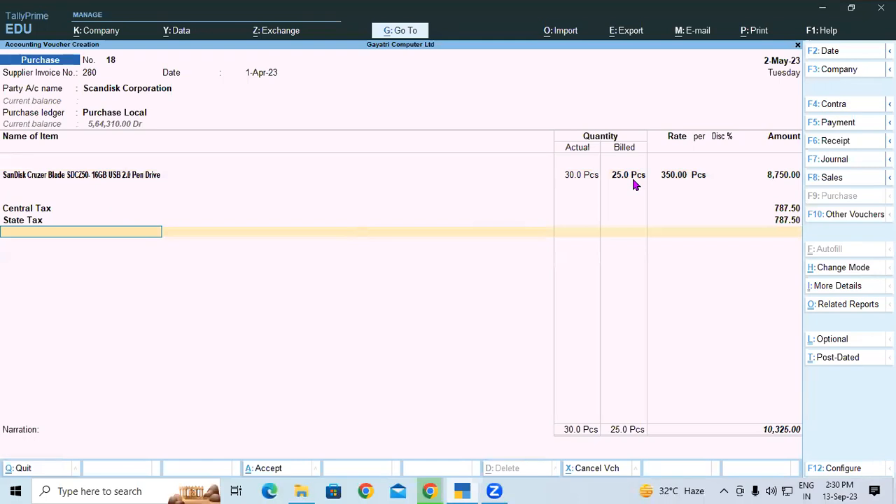
Save the pen drive purchase voucher and return to the Gateway of Tally.
key(ctrl)
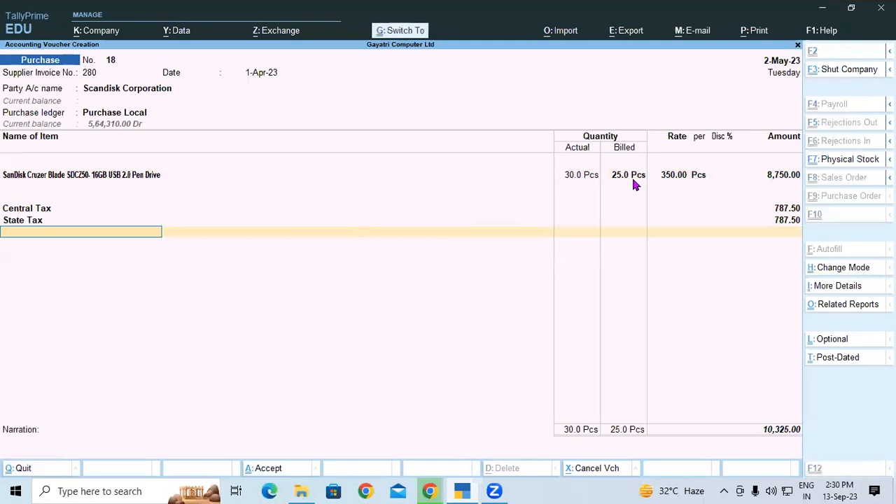
key(ctrl+a)
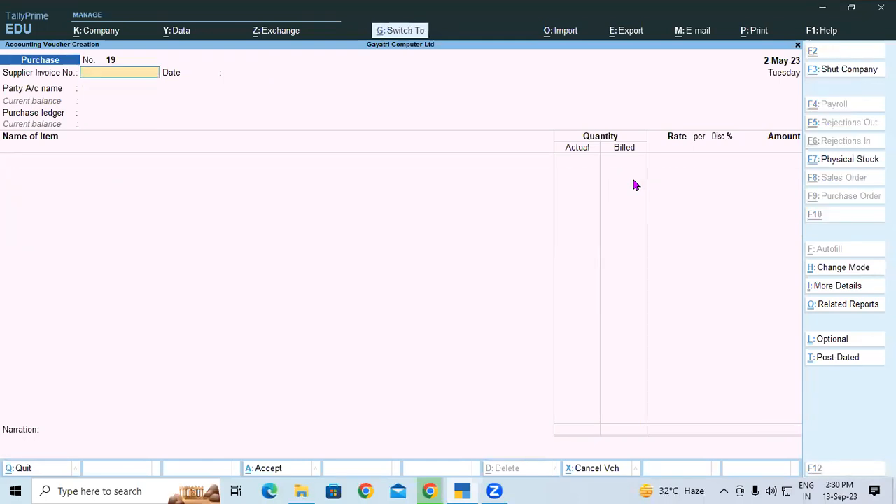
key(Escape)
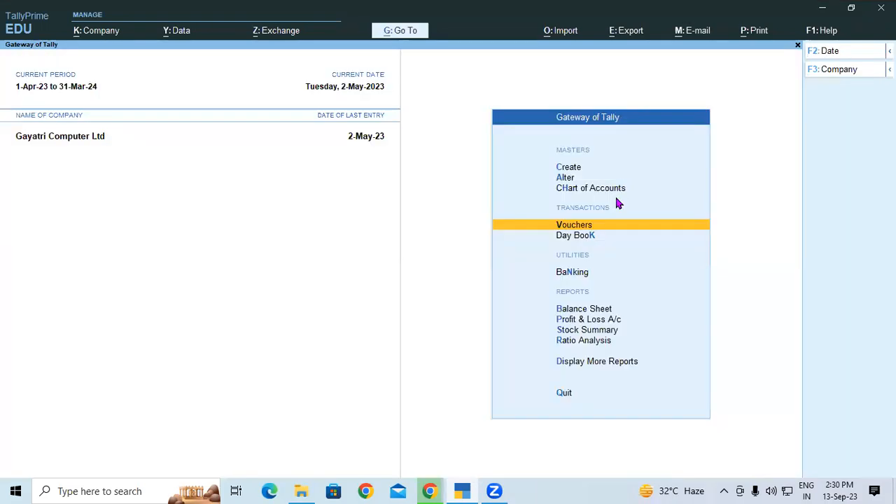
Examine the Pendrive group's quantity, rate and value in the Stock Summary, including its item-level details.
click(583, 329)
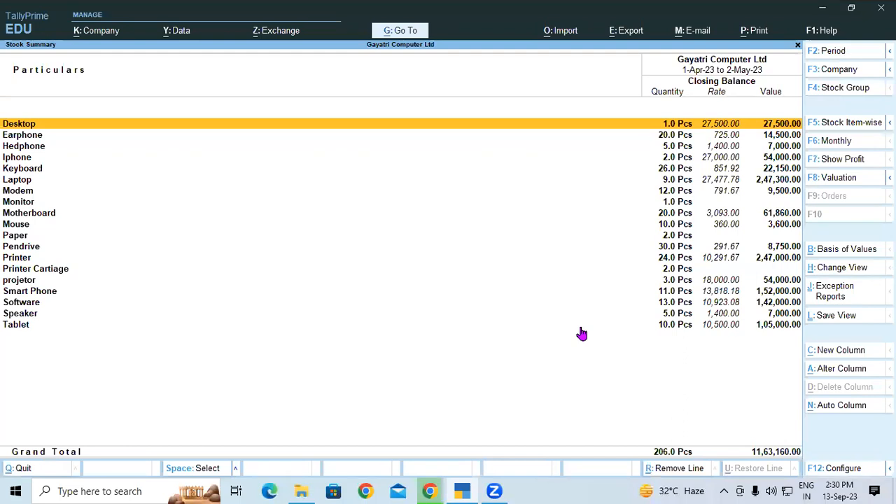
click(31, 250)
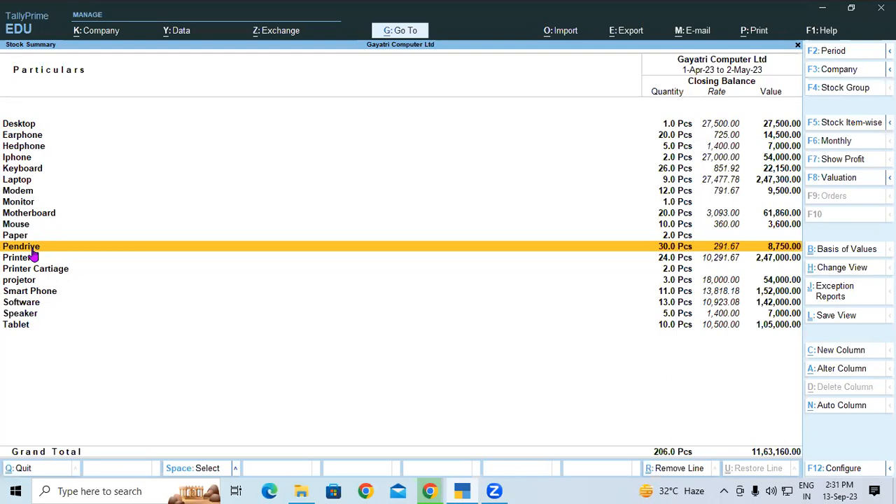
key(alt+F5)
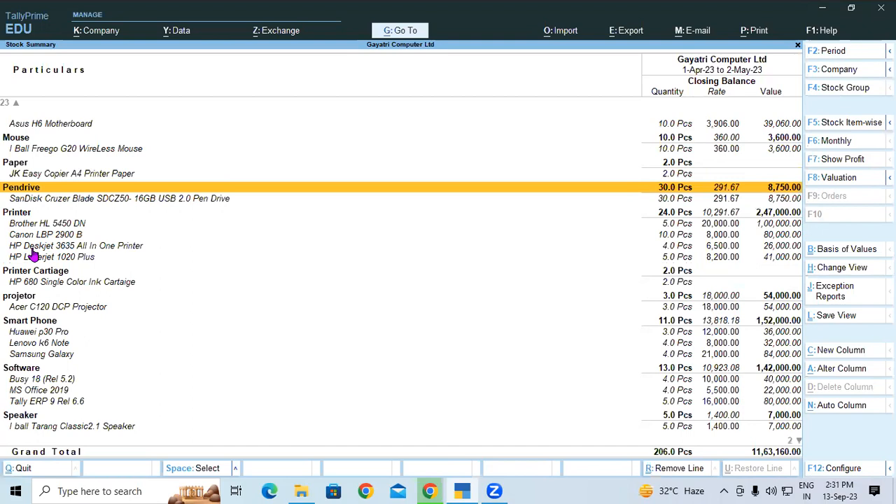
key(alt+F5)
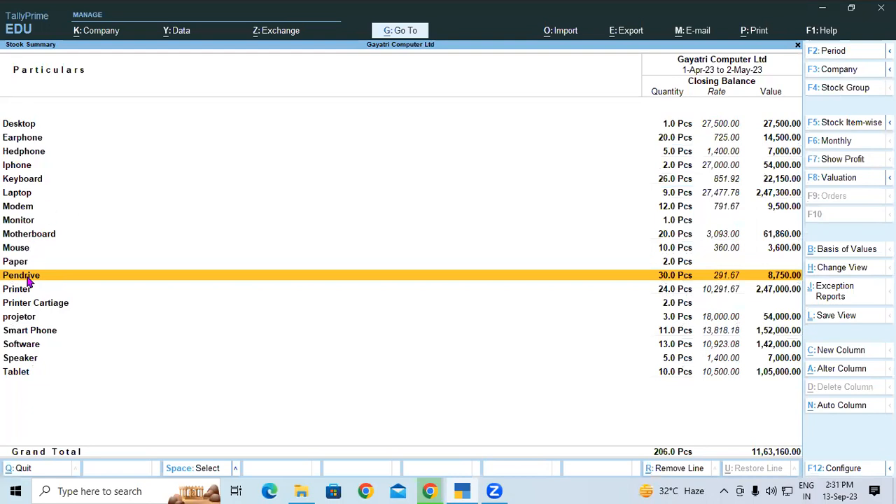
click(28, 280)
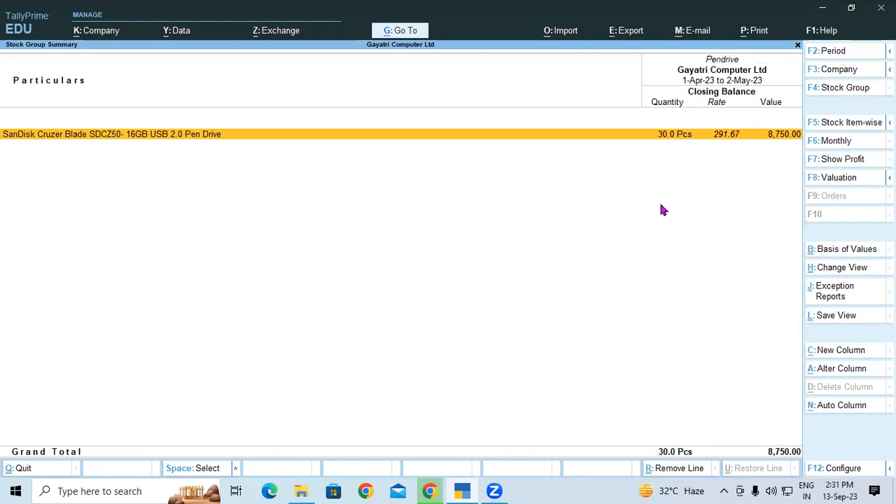
key(Escape)
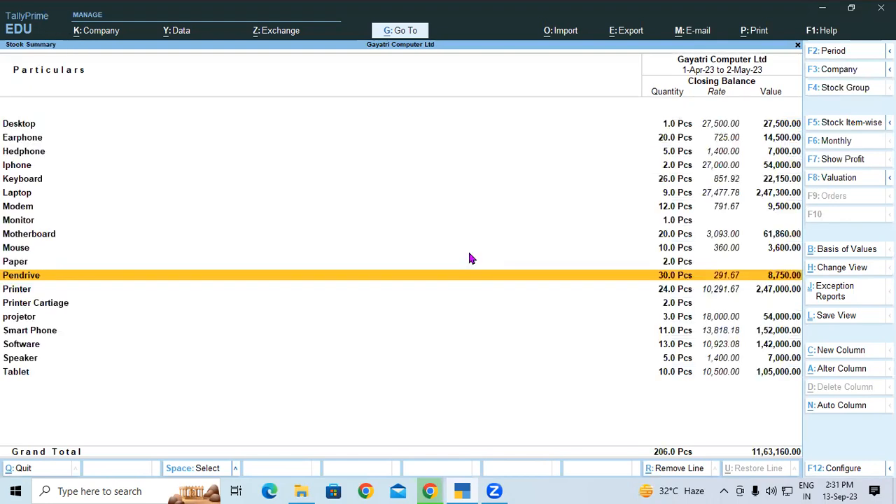
key(Escape)
Switch to the exercise PDF in Chrome and read exercise 18's Logitech wireless mouse purchase, including its price and free pieces.
click(429, 491)
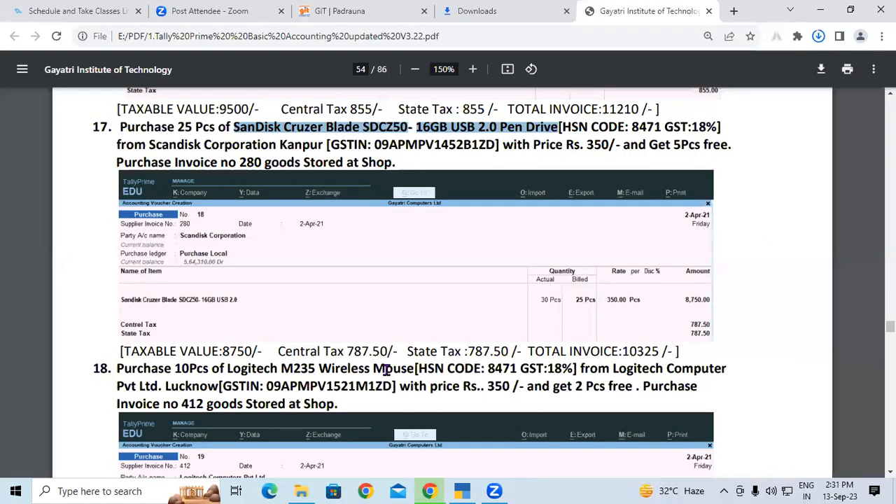
scroll(385, 369, down, 3)
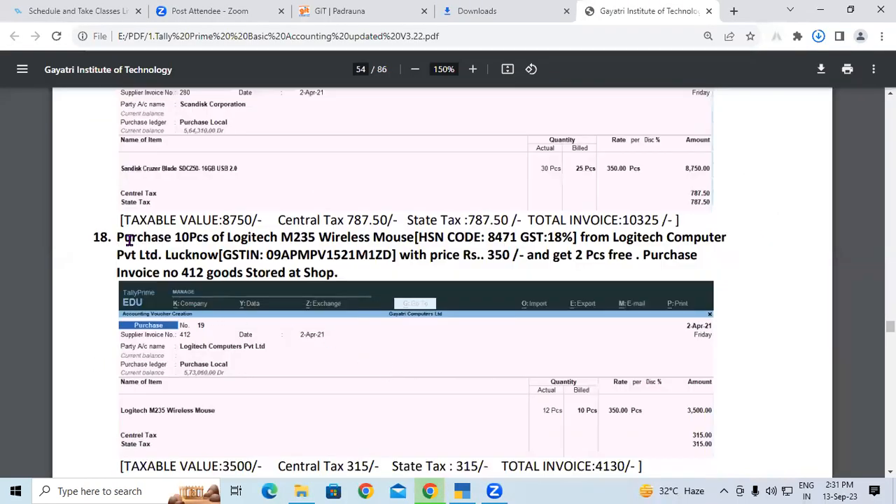
drag(116, 237, 223, 255)
drag(231, 255, 380, 262)
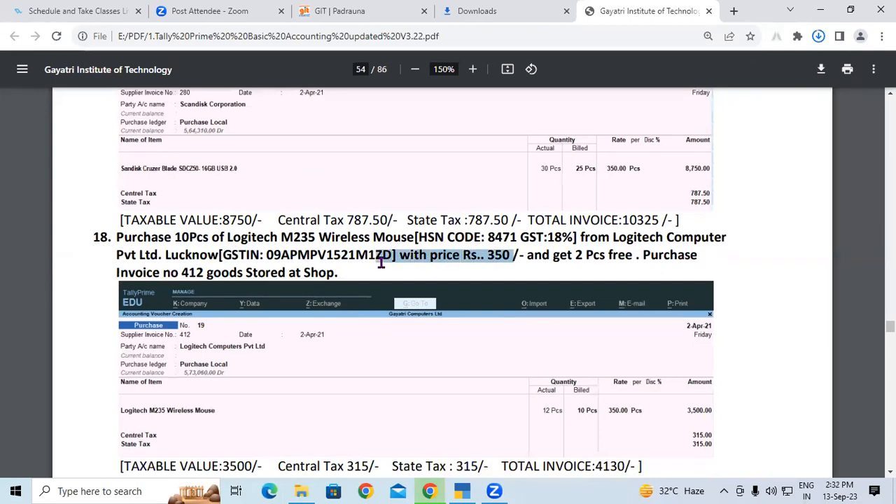
drag(660, 225, 653, 228)
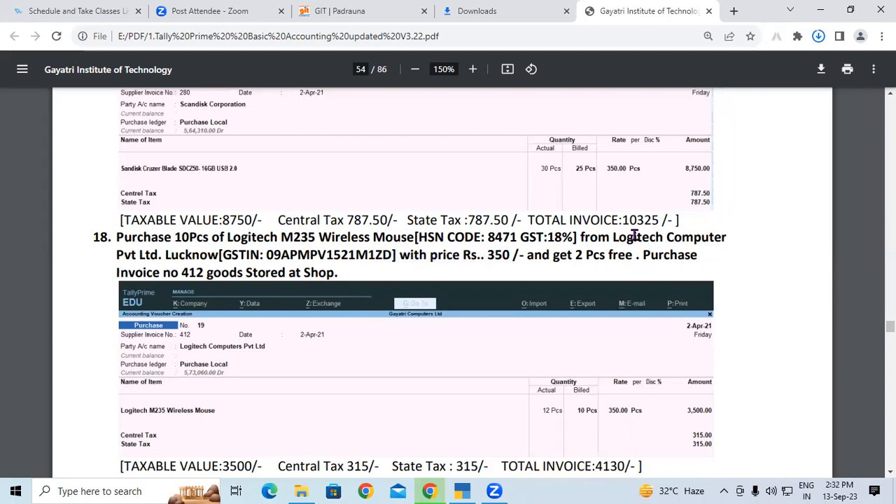
drag(573, 256, 627, 255)
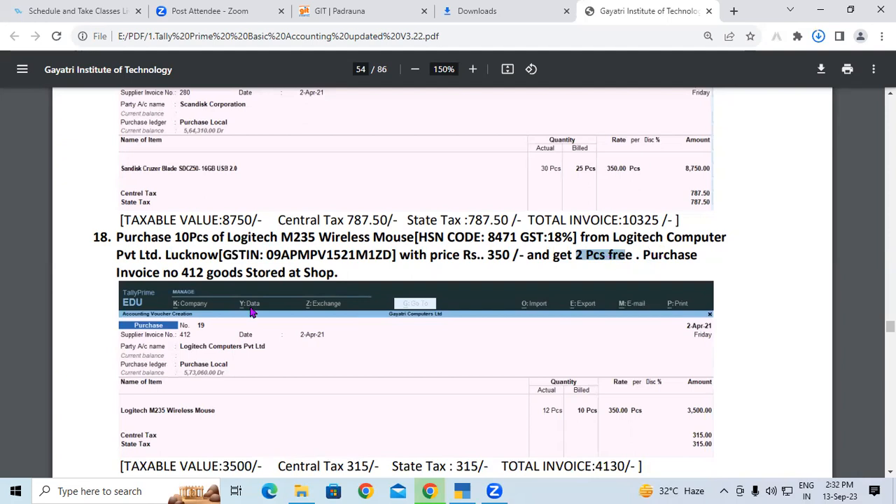
Read exercise 18's purchase details in the PDF, including the invoice number and the storage location of the goods.
drag(129, 274, 242, 274)
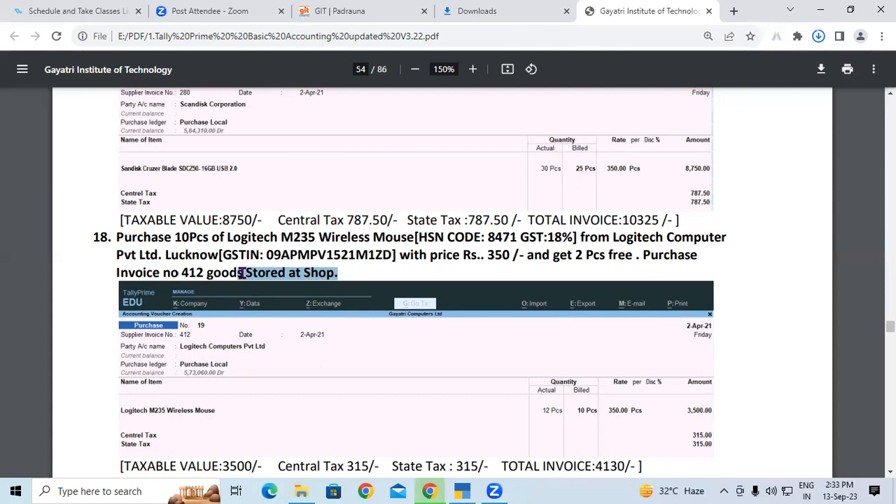
click(241, 273)
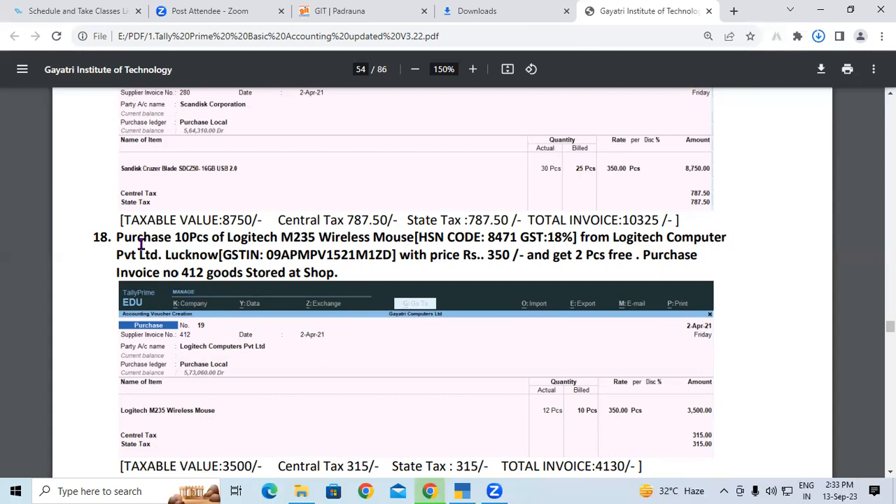
drag(117, 237, 395, 257)
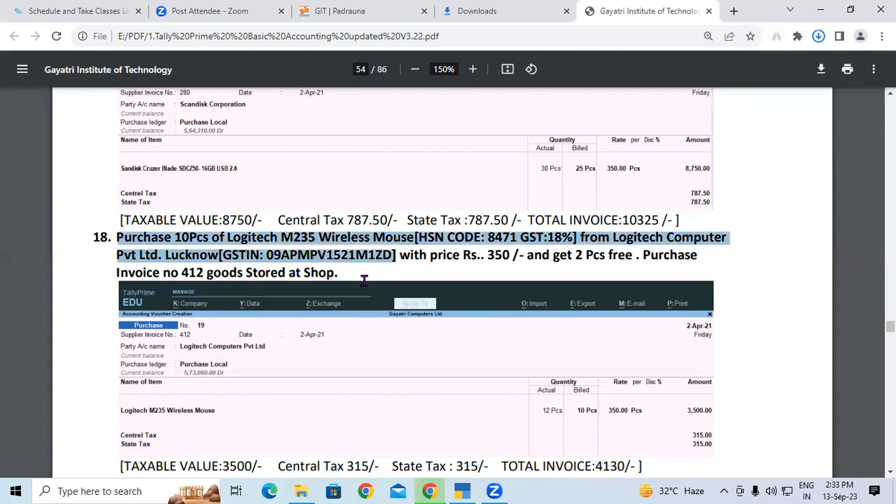
shift+click(336, 275)
click(335, 275)
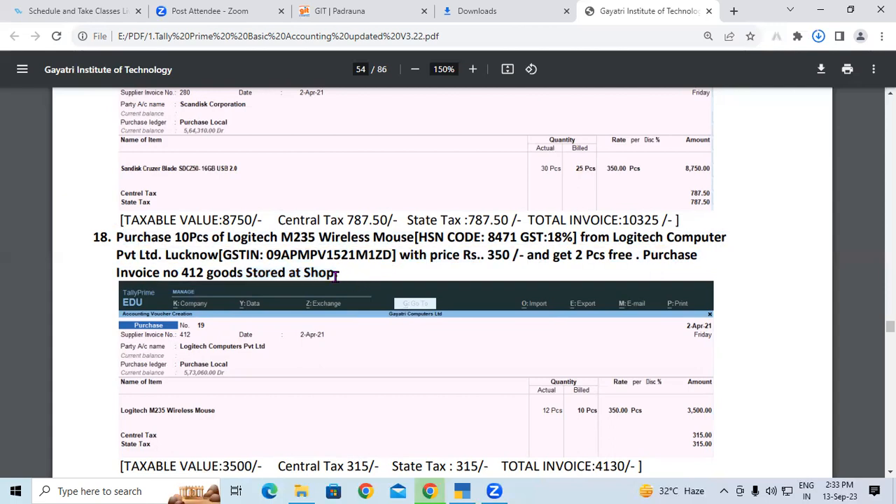
Switch to TallyPrime and start a purchase voucher with supplier invoice number 412 dated 1-Apr-23.
click(460, 491)
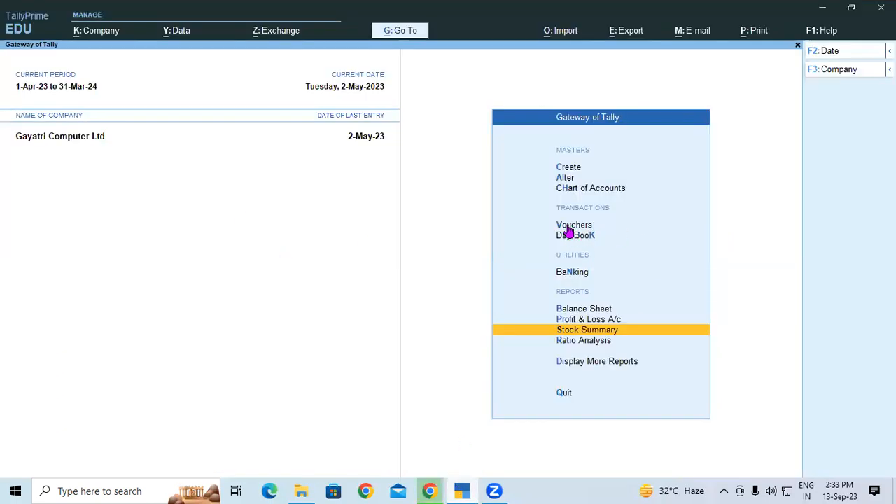
click(568, 228)
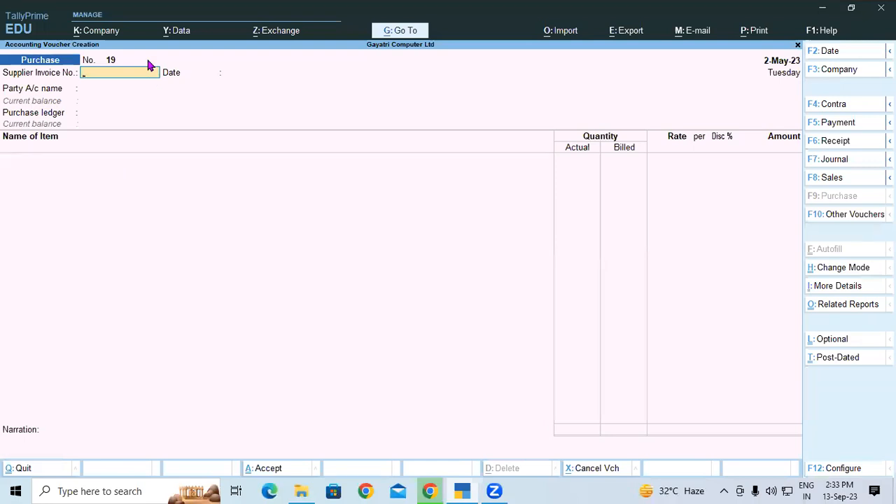
text(412)
key(Return)
text(01-04)
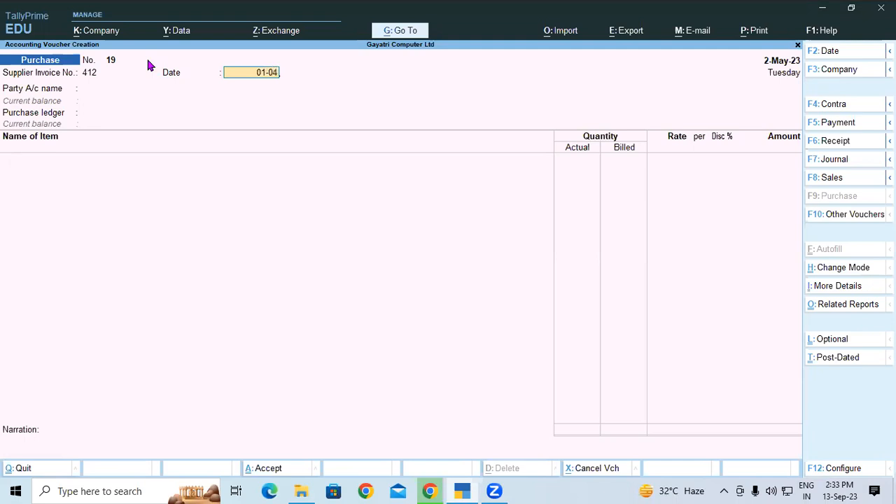
key(Return)
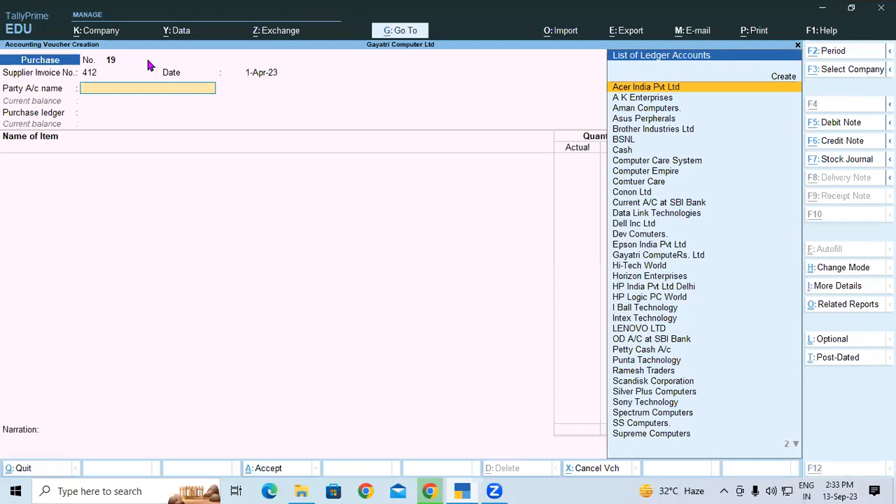
Switch to the exercise PDF to check the item and supplier of exercise 18, and return to the voucher in TallyPrime.
key(alt+Tab)
drag(118, 238, 606, 239)
click(605, 238)
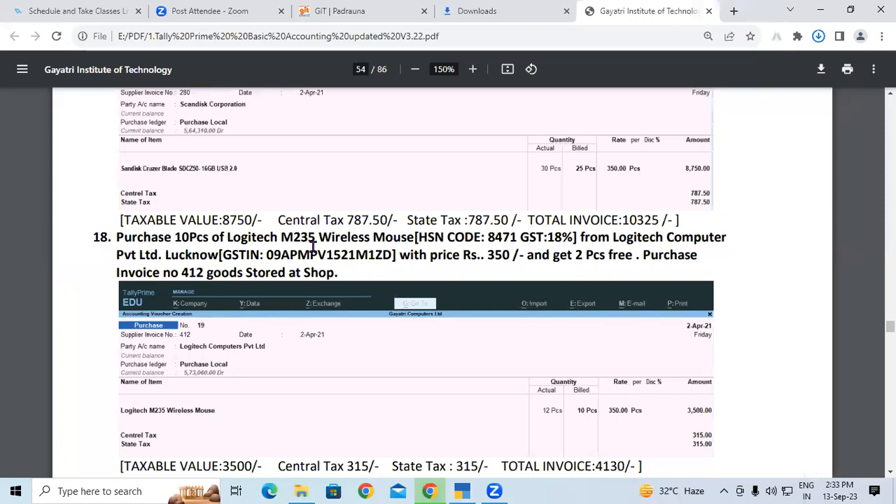
drag(281, 238, 383, 238)
click(462, 490)
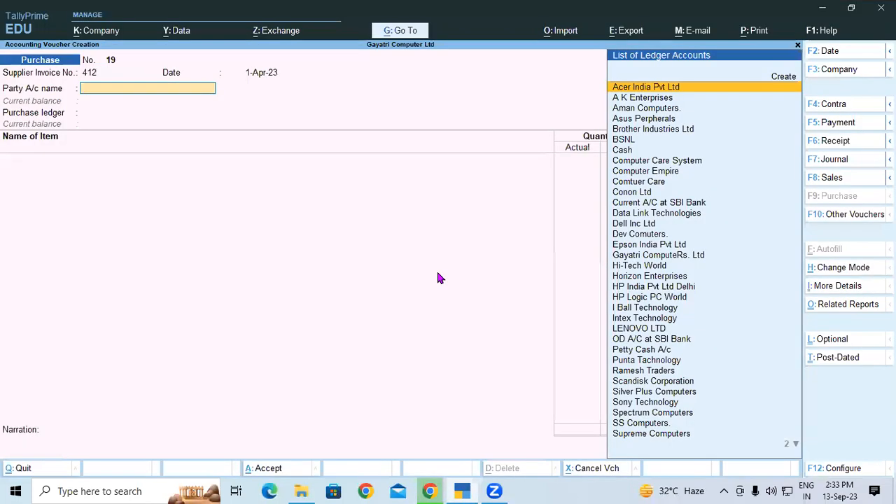
Look for the Logitech supplier among the party ledgers and begin creating a new ledger from the voucher.
text(M)
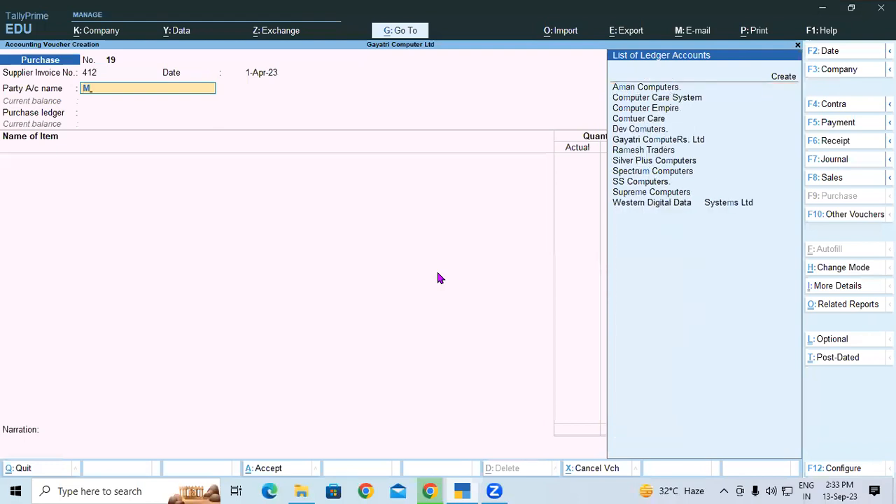
key(BackSpace)
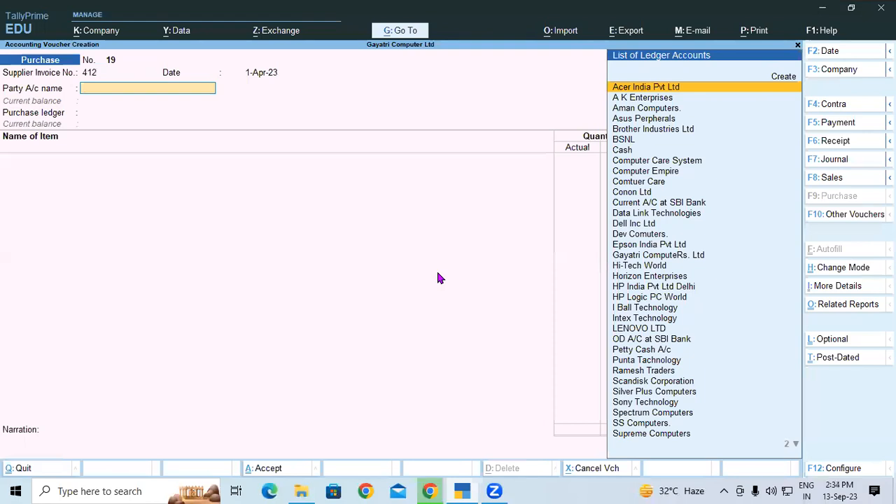
text(Lo)
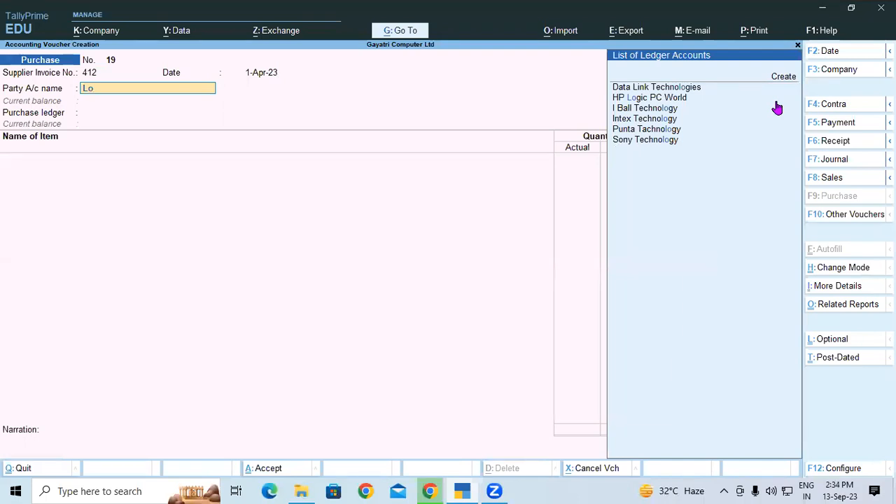
click(786, 81)
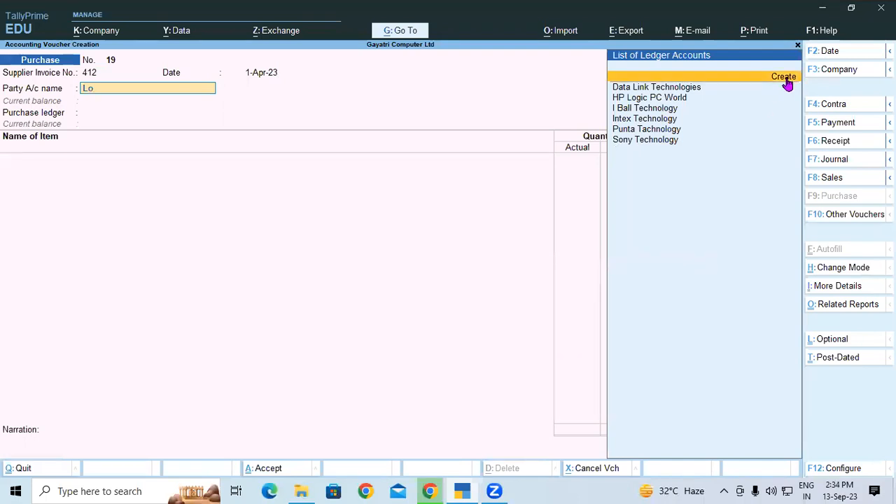
click(786, 81)
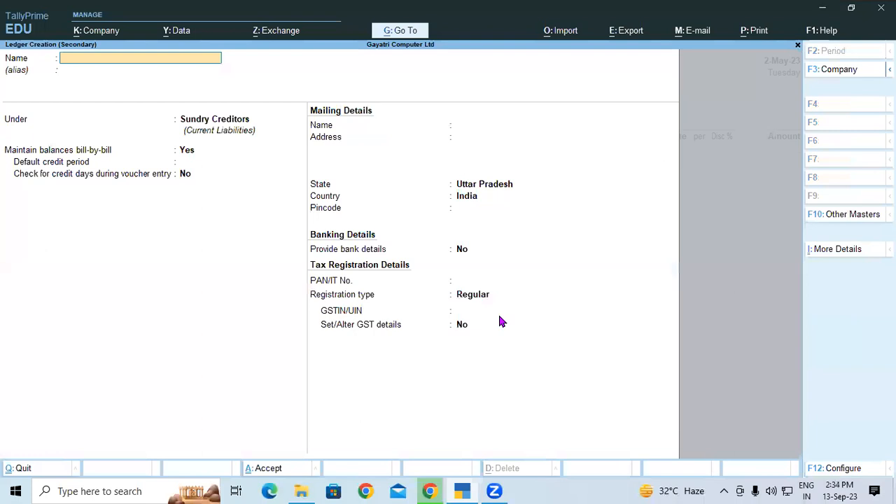
Copy the supplier name "Logitech Computer" from the exercise PDF into the new ledger's name, removing any stray characters.
click(464, 491)
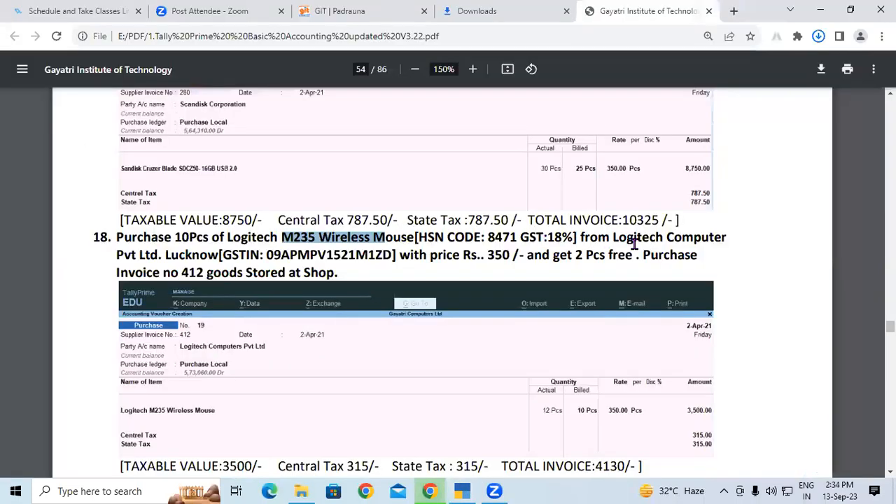
drag(614, 237, 726, 238)
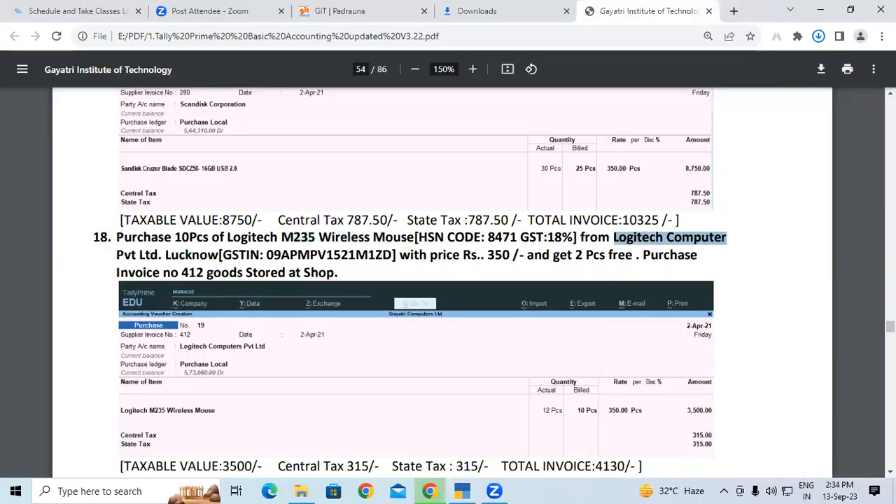
click(461, 490)
key(ctrl+alt+v)
text(vvvvvvvvvvvvvvvvvvvvvv)
key(BackSpace)
key(BackSpace)
key(BackSpace)
key(BackSpace)
key(BackSpace)
key(BackSpace)
key(BackSpace)
key(BackSpace)
key(BackSpace)
key(BackSpace)
key(BackSpace)
key(BackSpace)
key(BackSpace)
key(BackSpace)
key(BackSpace)
key(BackSpace)
key(BackSpace)
key(BackSpace)
key(BackSpace)
key(BackSpace)
key(BackSpace)
key(BackSpace)
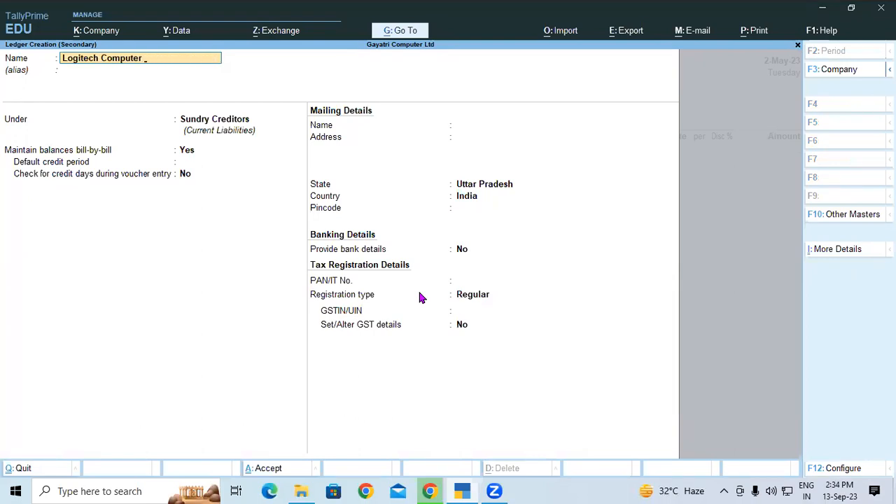
Complete the ledger name as "Logitech Computer PVT. Ltd" and leave the alias blank.
text(PVT)
text(. Ltd)
key(BackSpace)
key(BackSpace)
text(td)
key(Return)
key(Return)
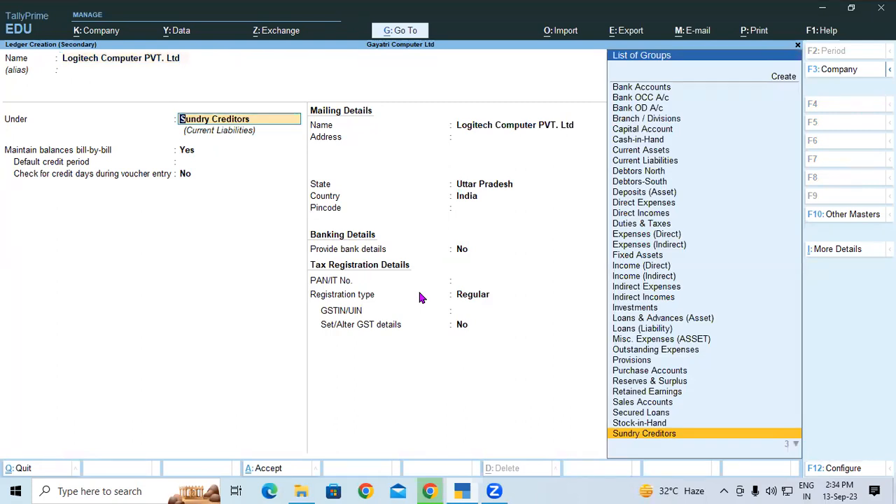
Accept Sundry Creditors as the ledger's group and enter Lucknow as the mailing address, with registration type Regular.
key(Return)
key(Return)
key(Return)
key(Return)
key(Return)
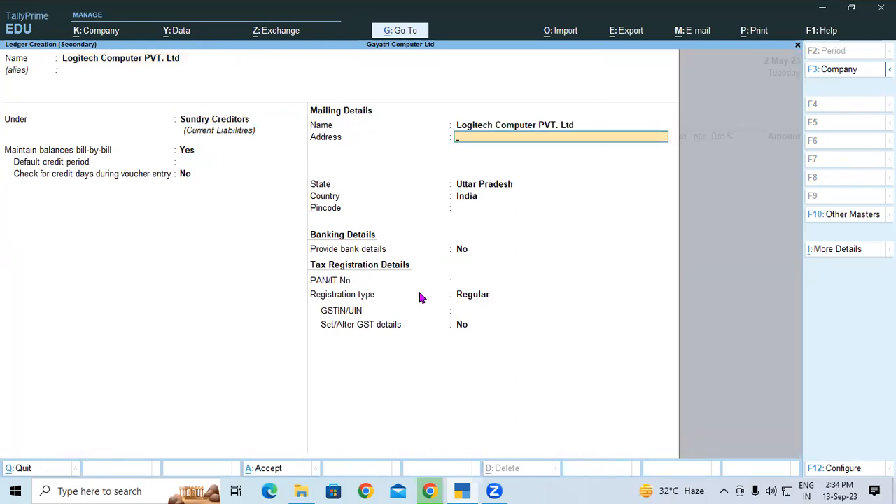
text(Lucknow)
key(Return)
key(Return)
key(Return)
key(Return)
key(Return)
key(Return)
key(Return)
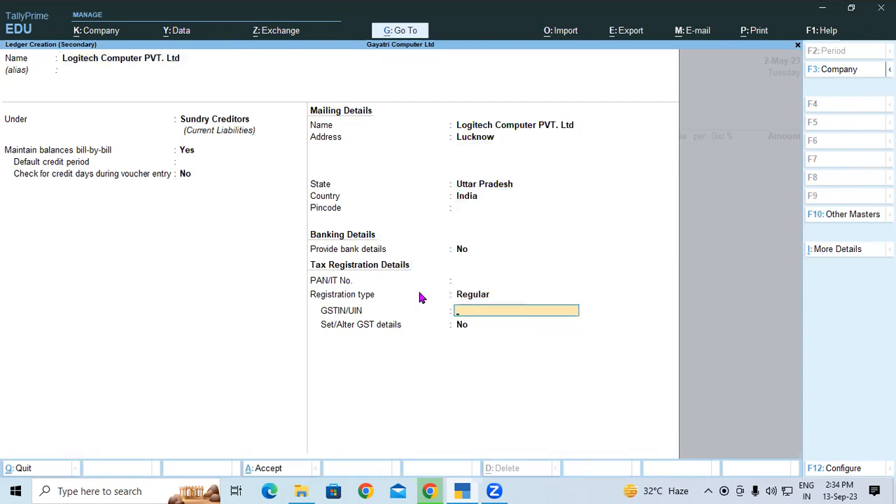
Copy the supplier's GSTIN from the exercise PDF into the ledger's GSTIN/UIN and save the ledger.
key(alt+Tab)
click(430, 261)
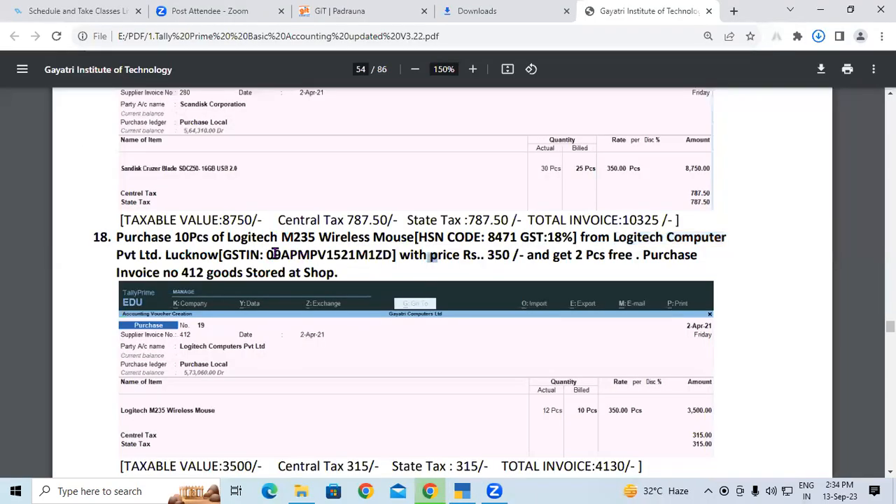
double_click(325, 257)
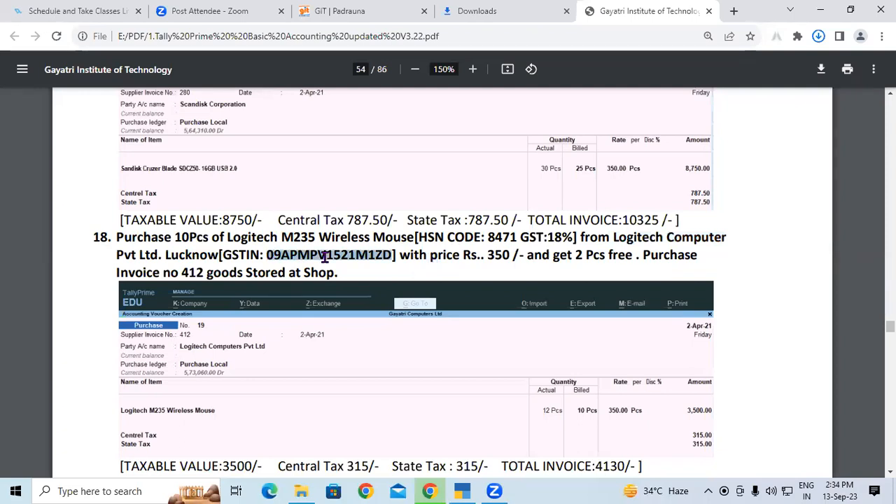
key(ctrl+c)
key(alt+Tab)
key(ctrl+v)
key(Return)
key(Return)
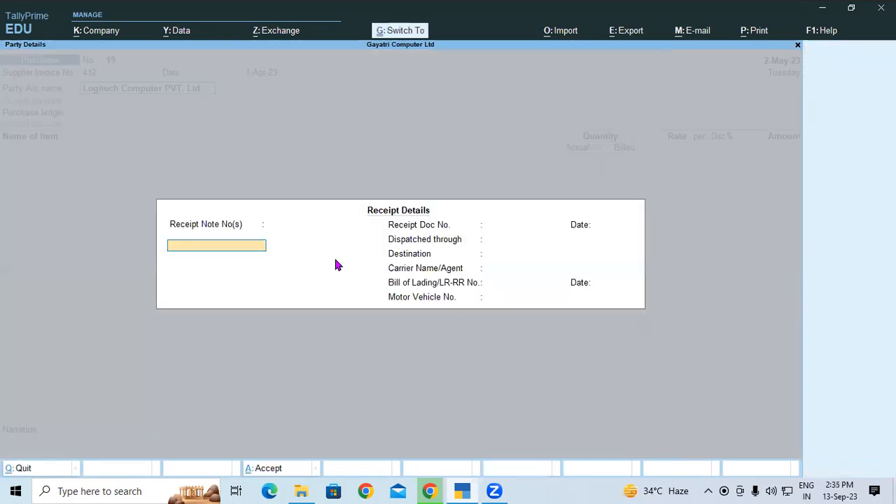
Accept the receipt and party details and choose Purchase Local as the voucher's purchase ledger.
key(ctrl+a)
key(ctrl+a)
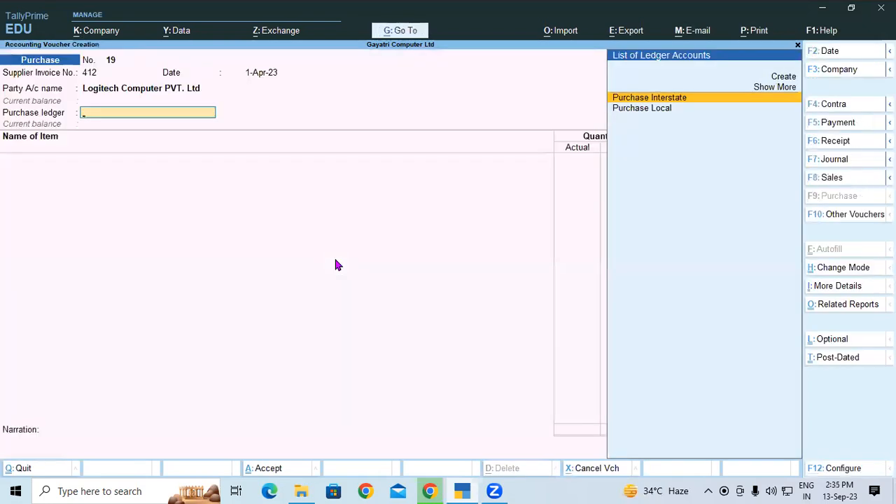
key(Down)
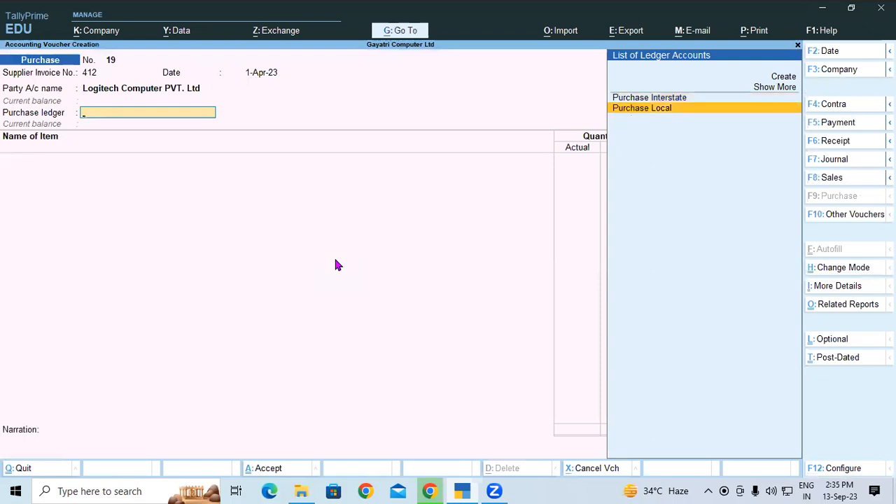
key(Return)
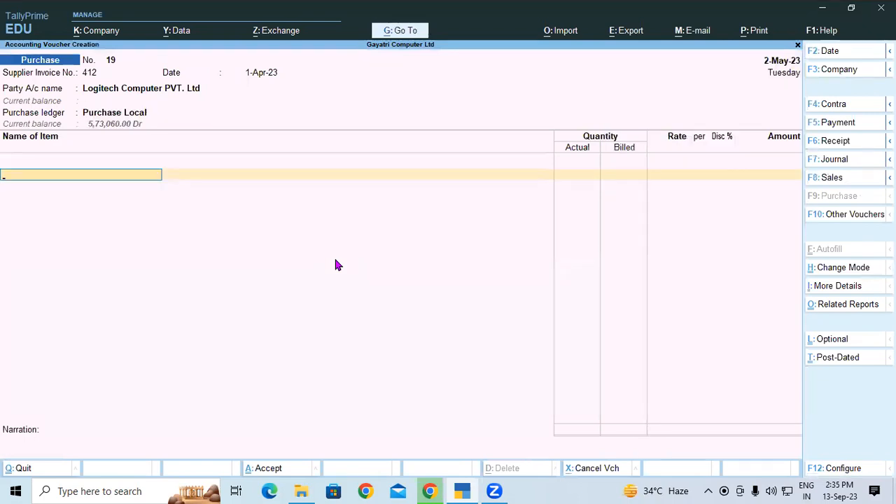
Copy "Logitech M235 Wireless Mouse" from the PDF, look for it among the stock items, and begin creating a new stock item.
key(alt+Tab)
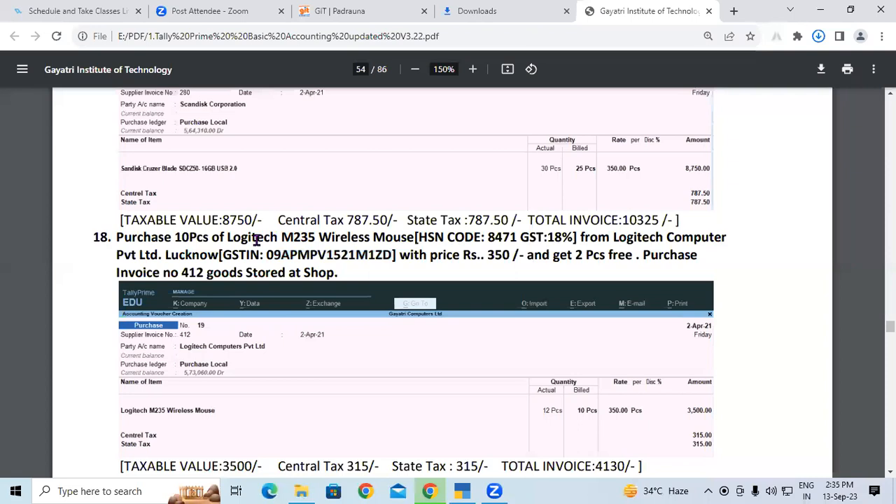
drag(228, 236, 409, 238)
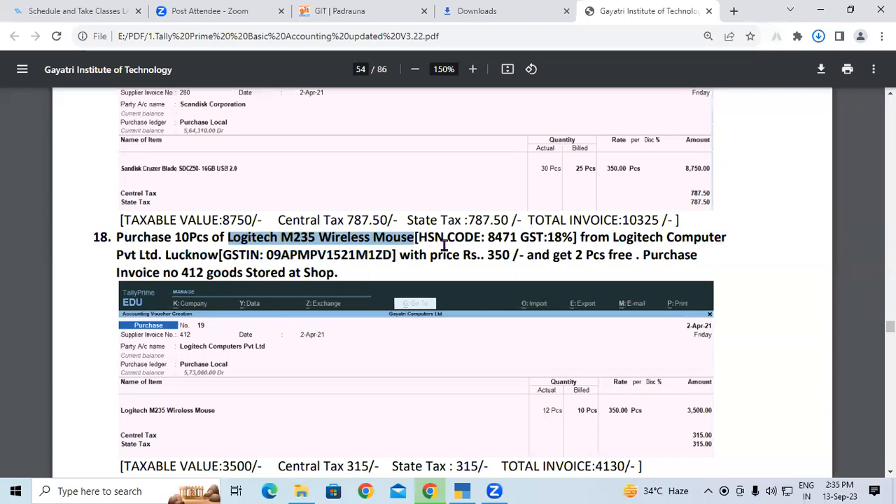
key(alt+Tab)
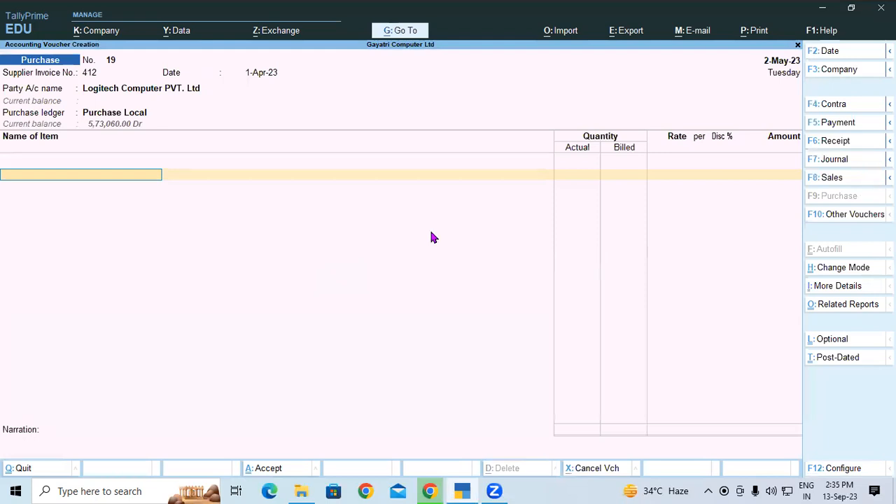
text(Lo)
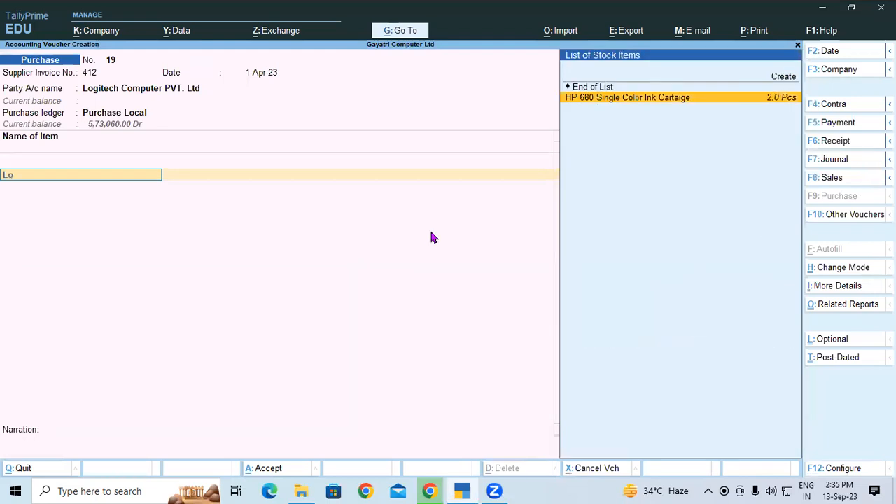
key(BackSpace)
key(BackSpace)
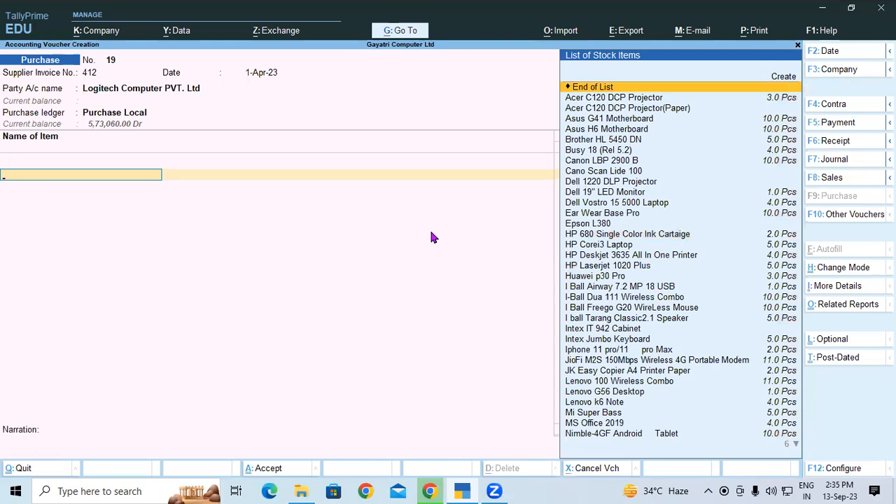
key(alt+c)
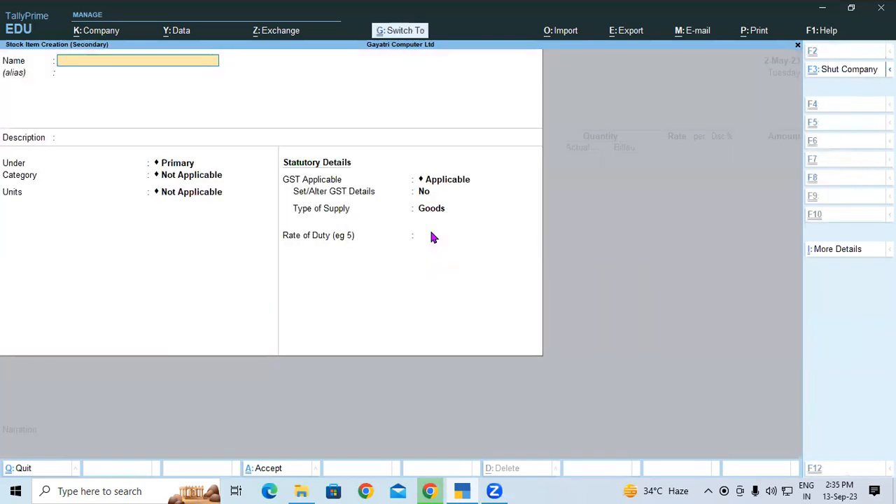
key(alt+space)
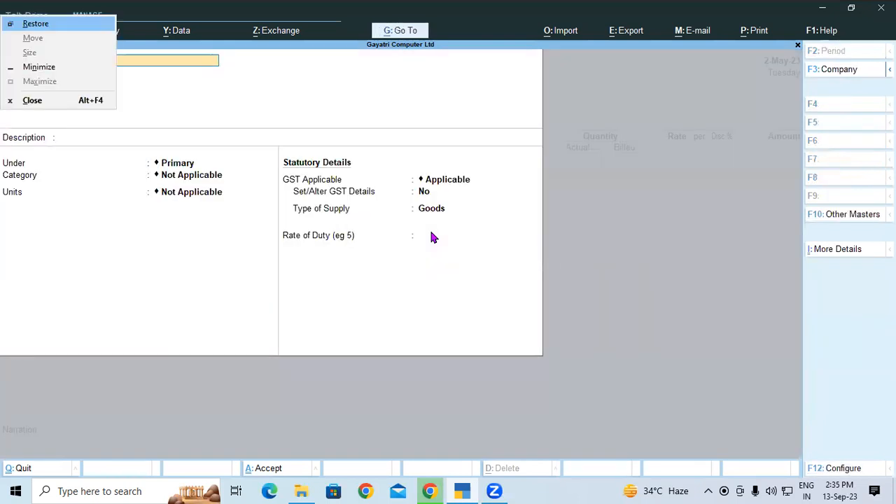
key(Escape)
key(Escape)
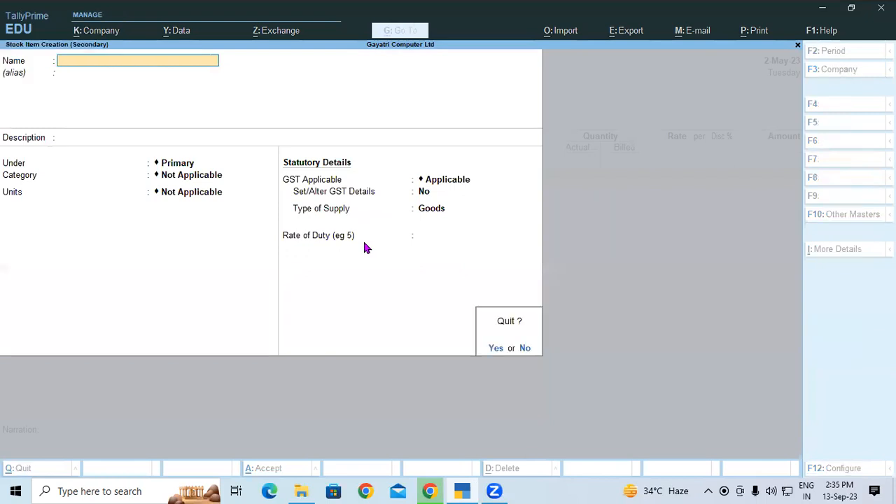
click(524, 348)
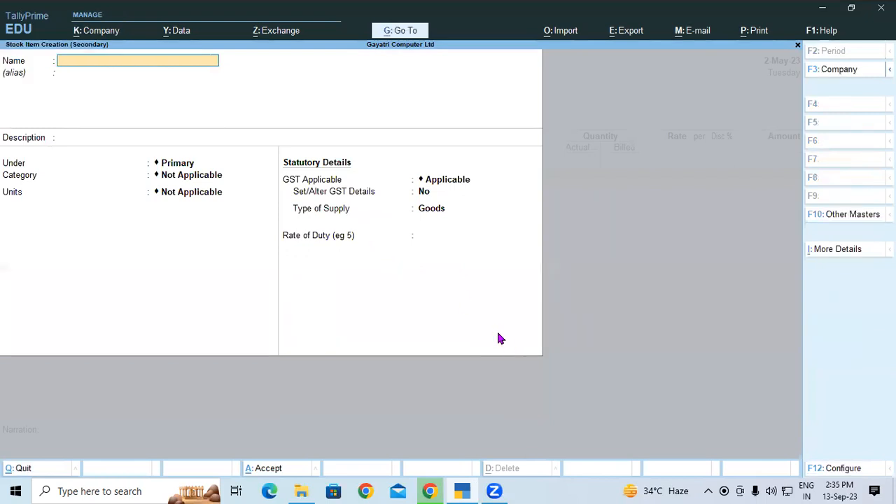
Copy "Logitech M235 Wireless Mouse" from exercise 18 in the PDF and enter it as the new stock item's name.
key(alt+Tab)
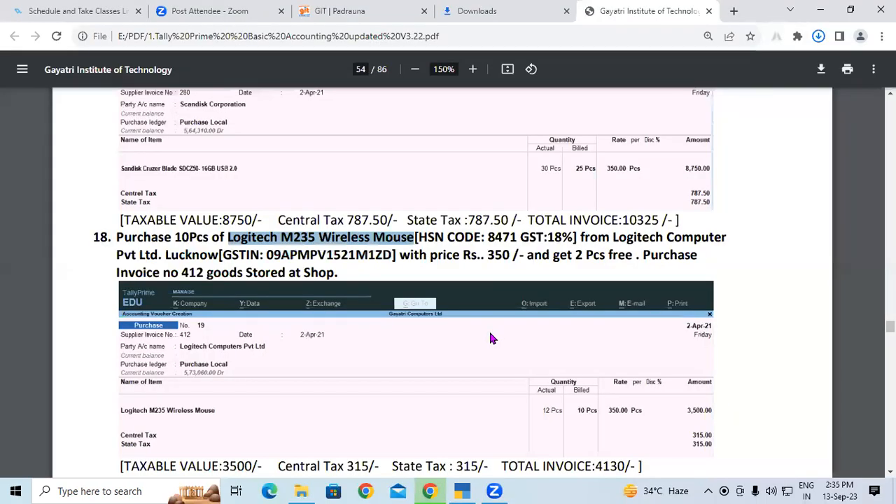
click(490, 336)
drag(228, 238, 412, 239)
key(ctrl+c)
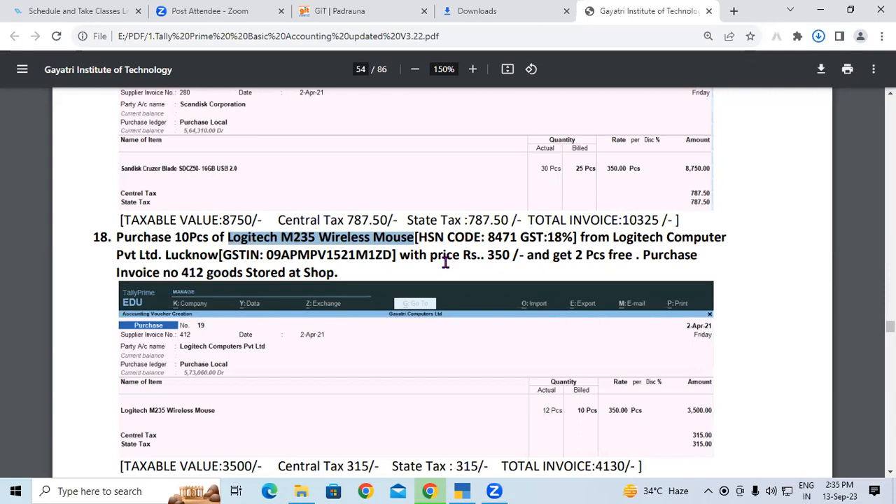
key(alt+Tab)
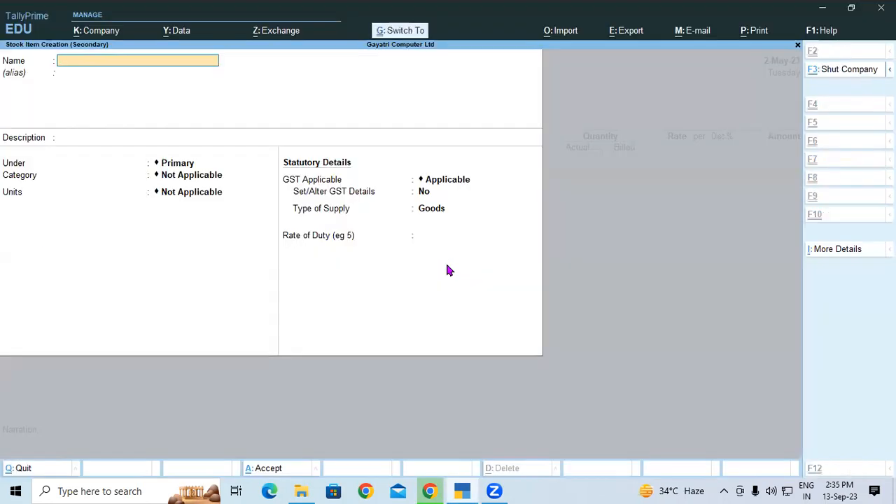
key(ctrl+v)
key(Return)
key(Return)
key(Return)
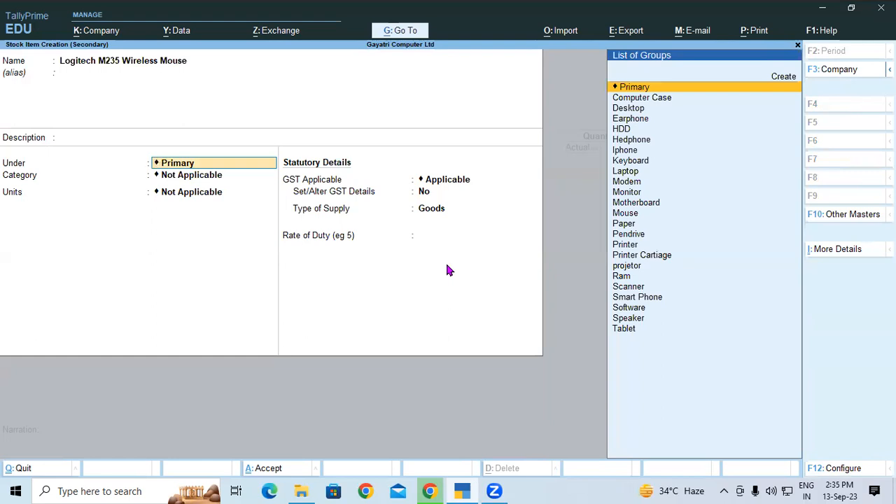
Place the stock item under the Mouse group.
text(Mo)
key(Down)
key(Down)
key(Down)
key(Down)
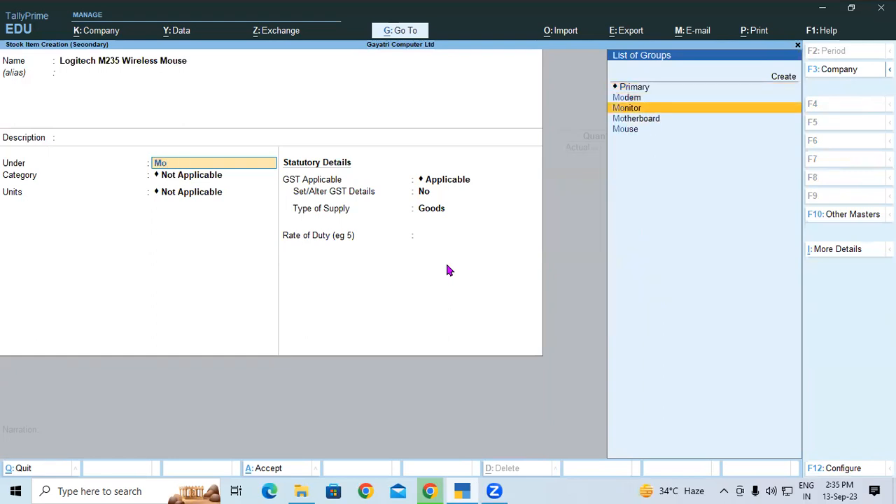
key(Return)
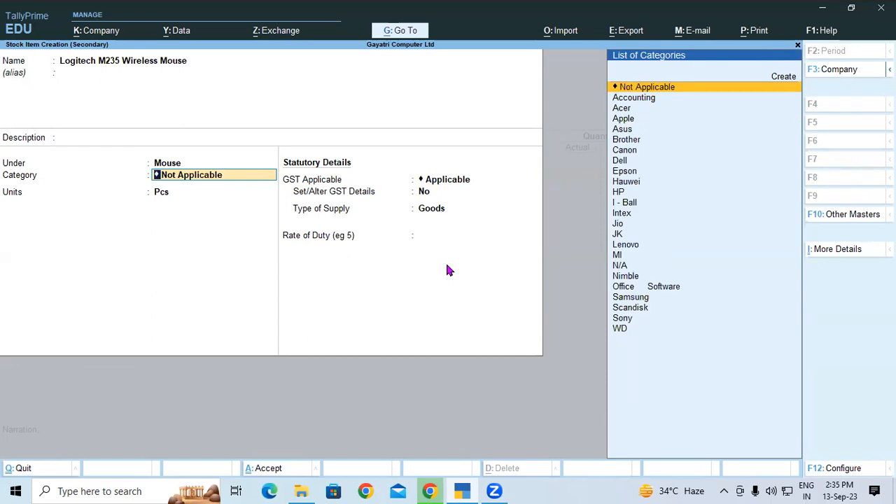
Create a stock category named Logitech under Primary, copying the name from the PDF, and assign it to the stock item.
text(L)
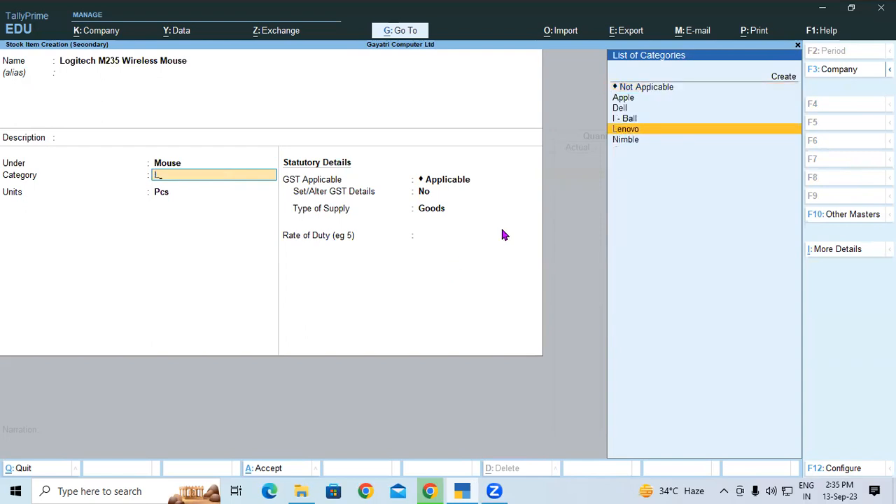
click(783, 77)
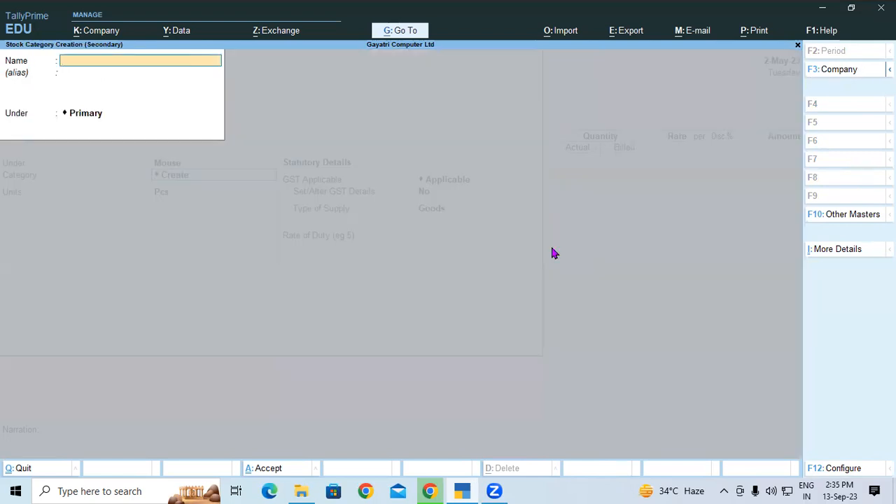
click(428, 490)
double_click(247, 238)
key(ctrl+c)
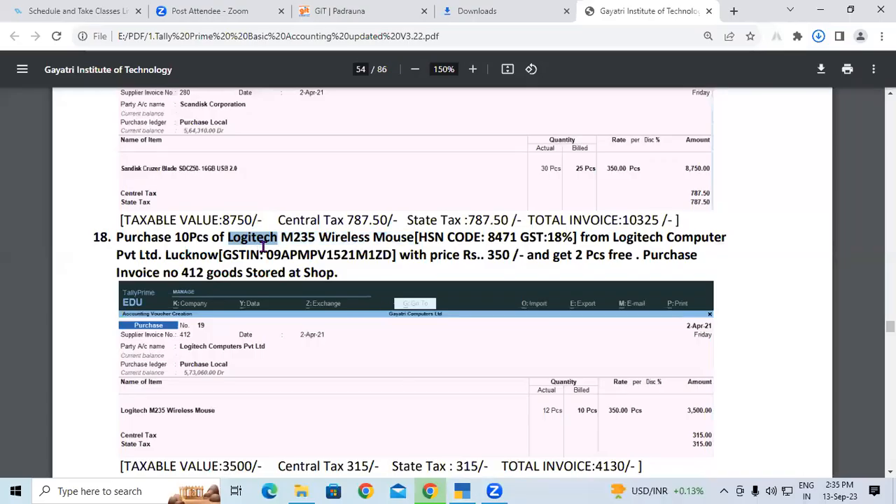
key(alt+Tab)
key(ctrl+v)
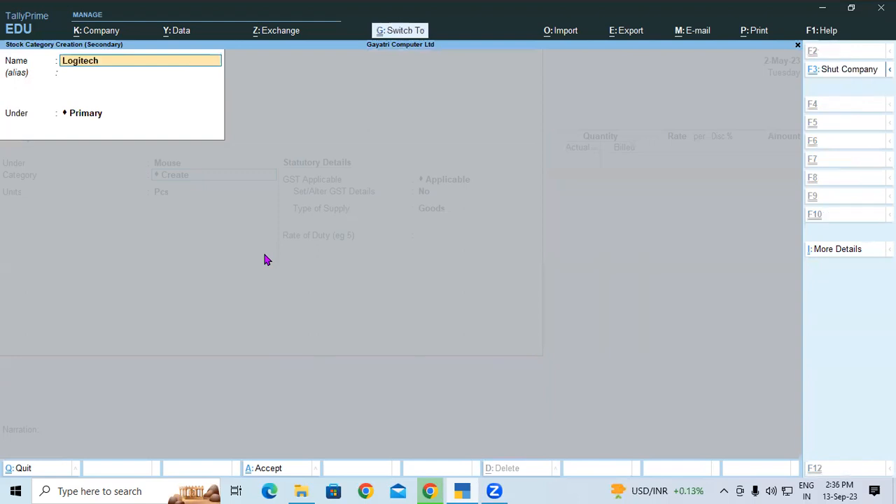
key(Return)
key(Return)
key(Return)
key(Return)
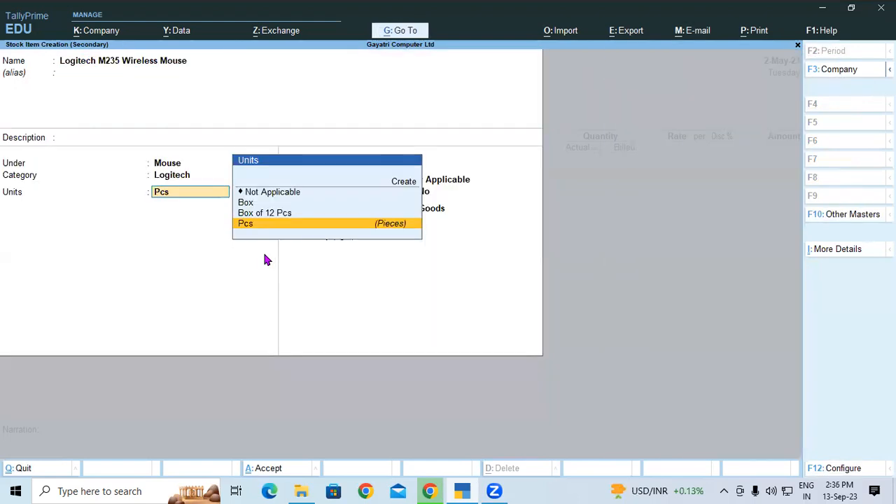
Accept Pcs as the unit, GST as Applicable and Goods as the type of supply, and save the stock item.
key(Return)
key(Return)
key(Return)
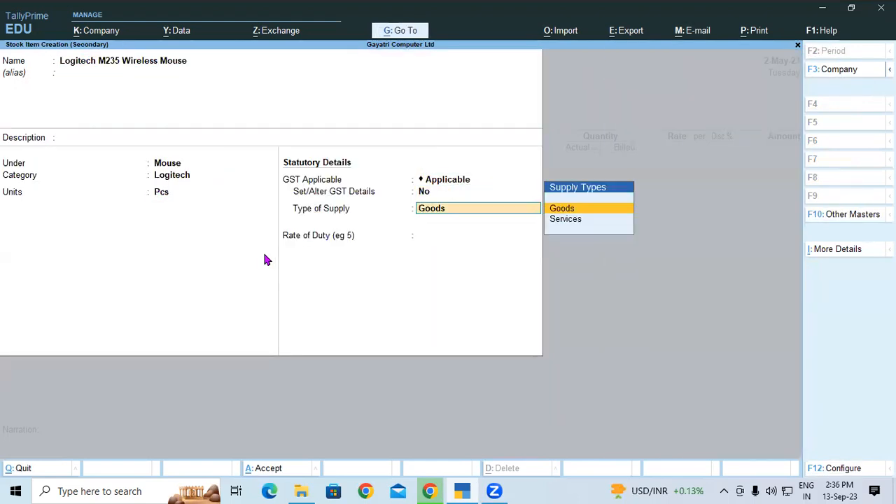
key(Return)
key(Return)
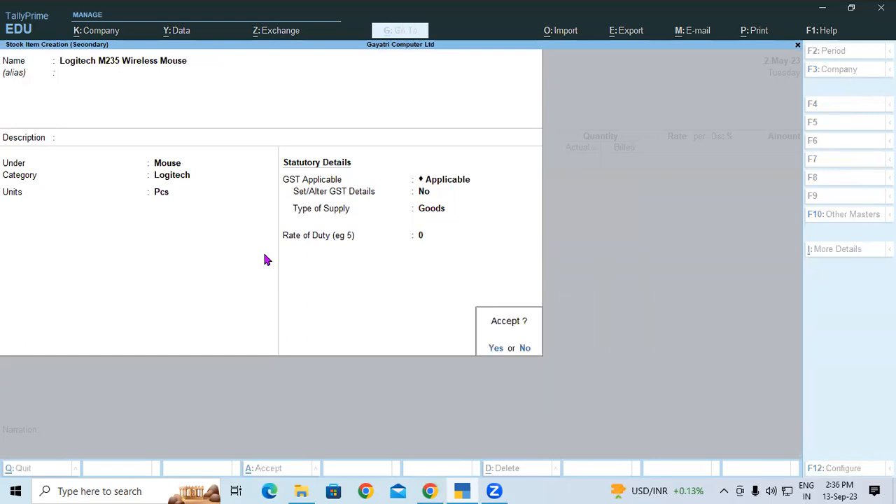
key(Return)
key(Return)
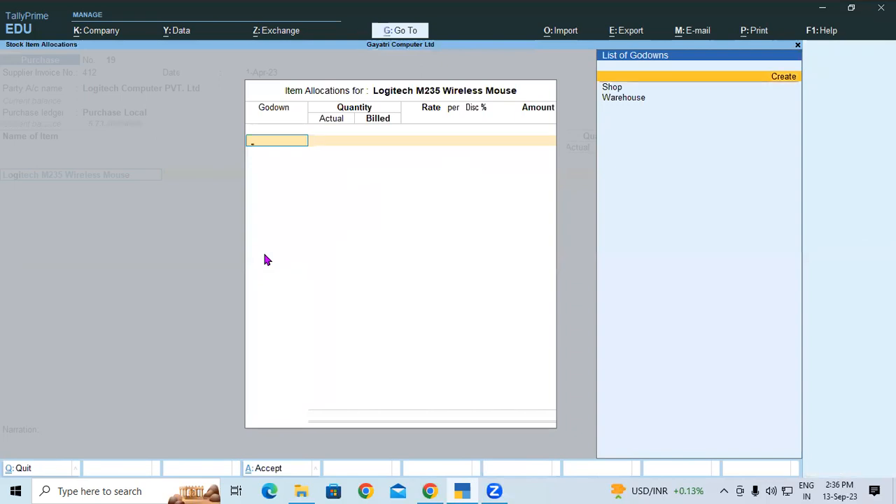
Allocate the mouse to the Shop godown with an actual quantity of 12 Pcs and a billed quantity of 10 Pcs.
key(Down)
key(Return)
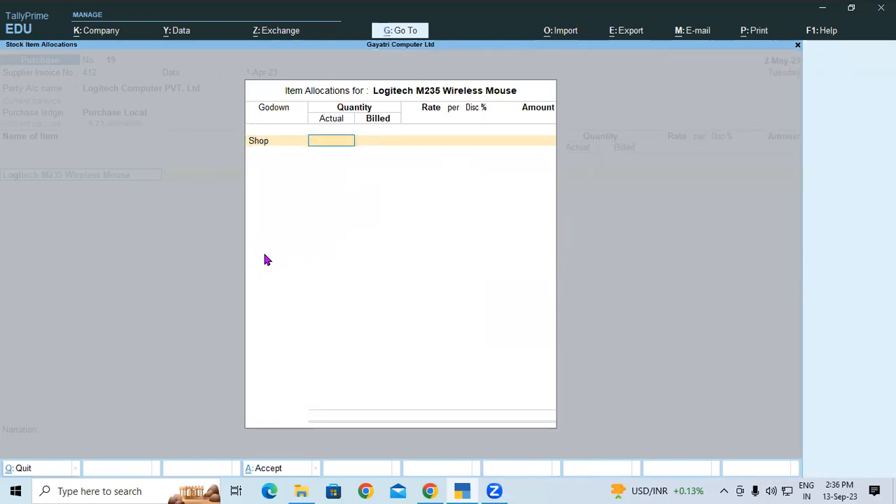
text(12)
key(Return)
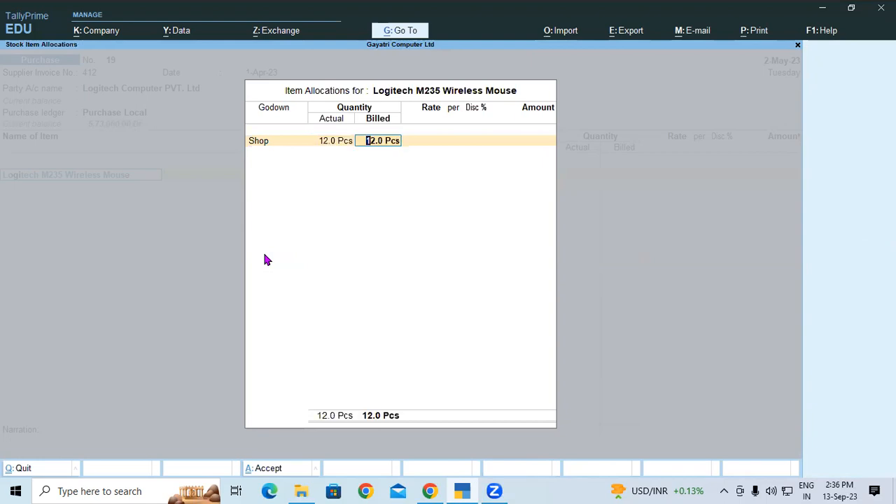
text(10)
key(alt+Tab)
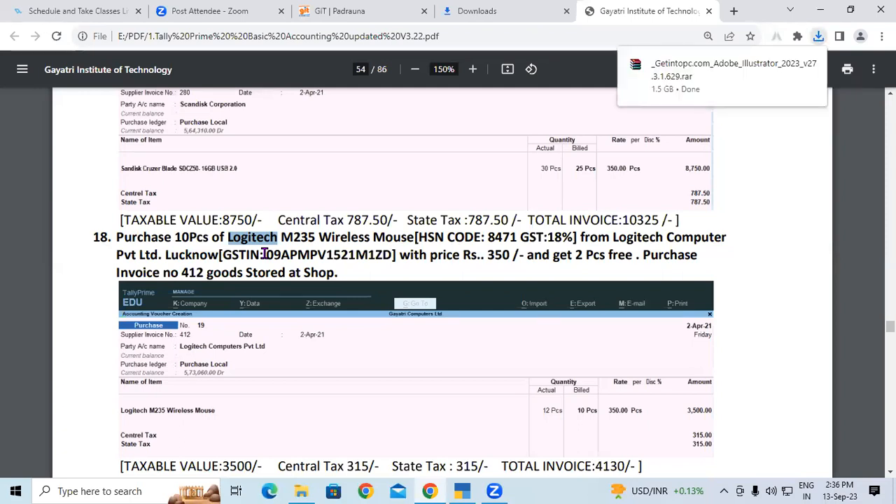
key(alt+Tab)
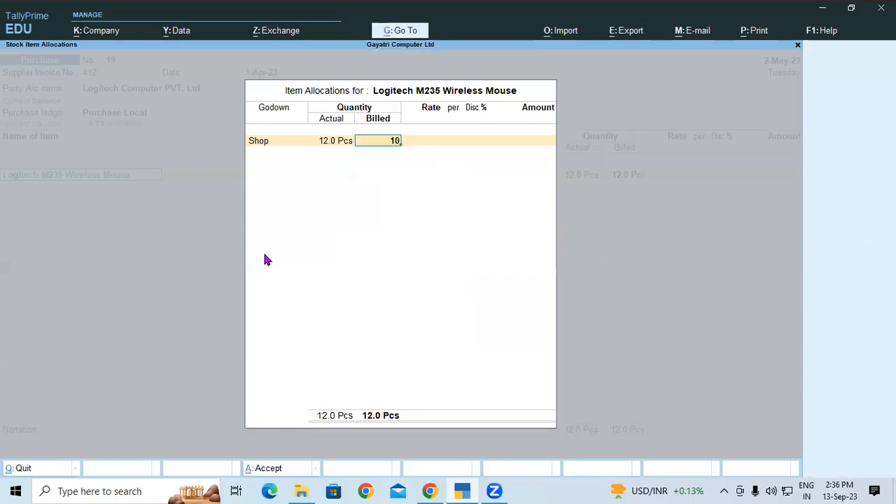
key(Return)
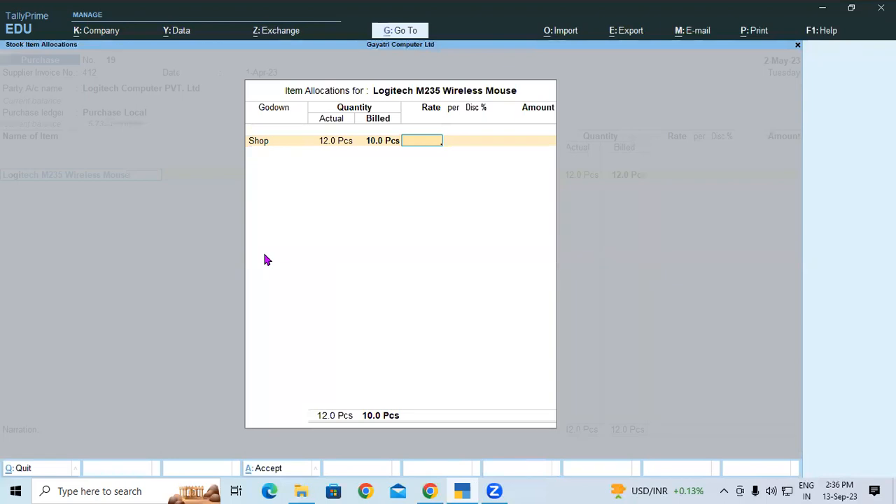
Set the mouse's rate to 350 per Pcs and accept the allocation and item line in the voucher.
text(350)
key(Return)
key(Return)
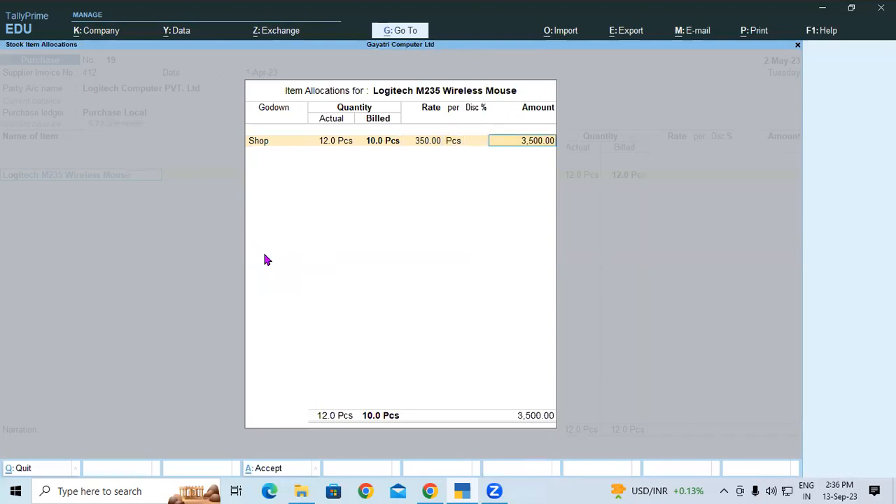
key(Return)
key(Return)
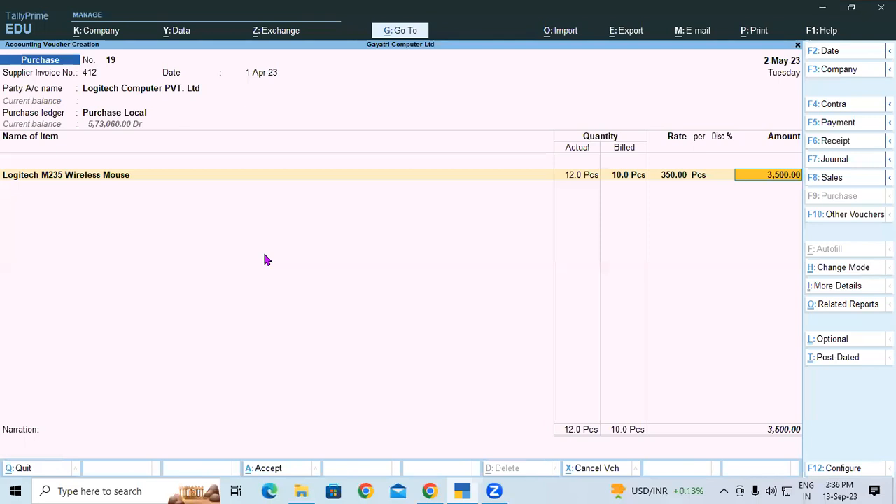
key(Return)
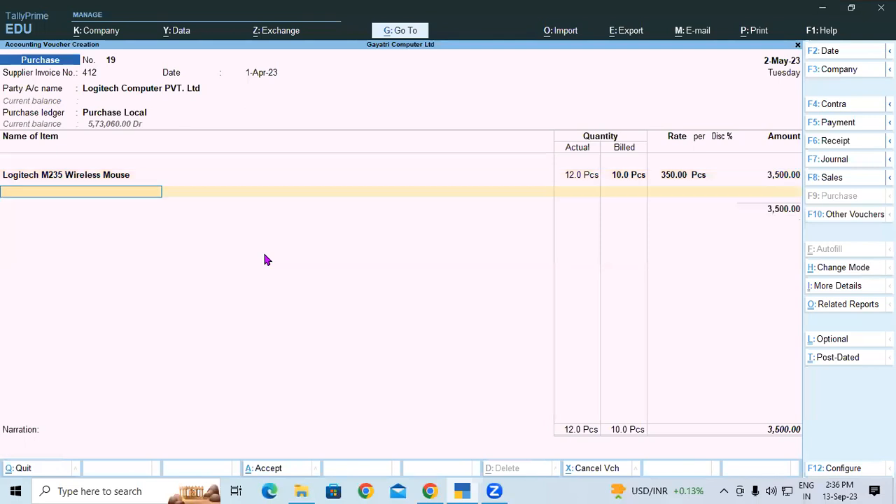
Add the Central Tax and State Tax ledgers below the item in the purchase voucher.
text(ce)
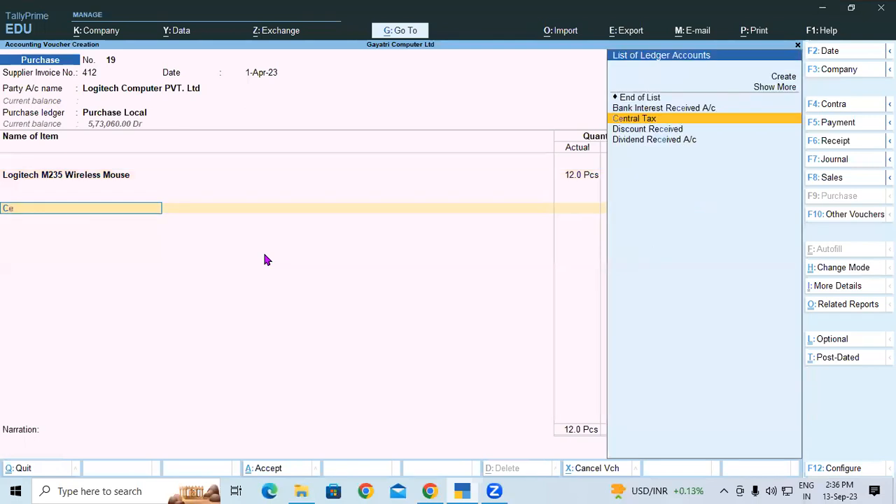
key(Return)
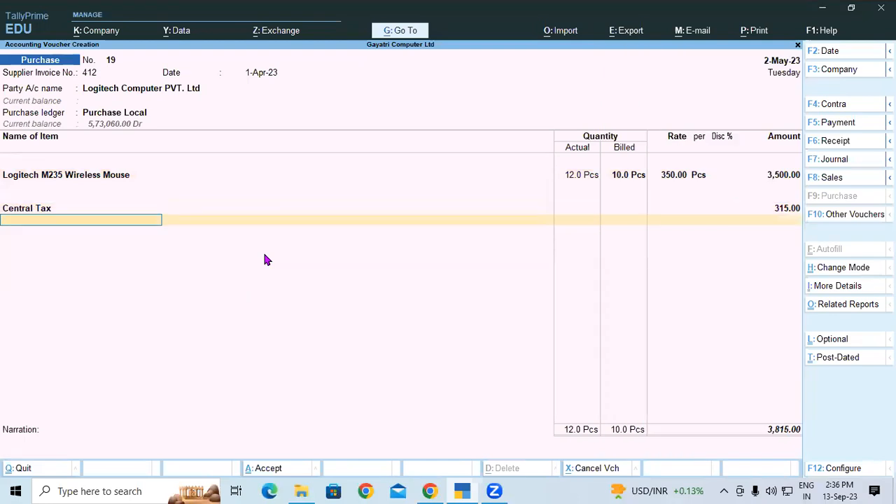
text(St)
key(Down)
key(Up)
key(Return)
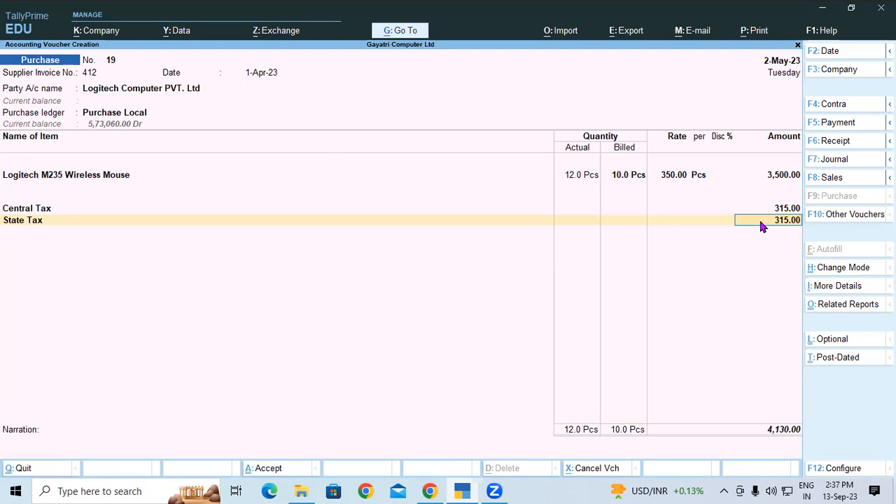
Open the State Tax ledger from the voucher and review its group, duty type, tax type and calculation percentage.
click(35, 222)
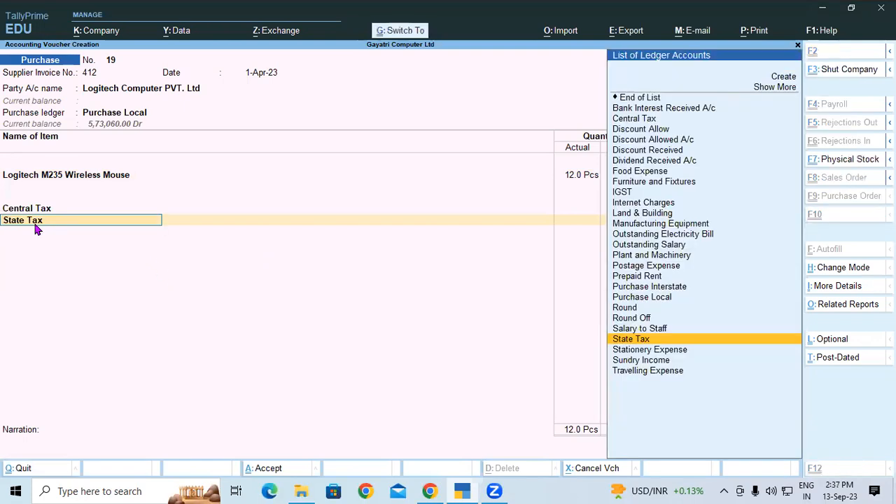
key(ctrl+Return)
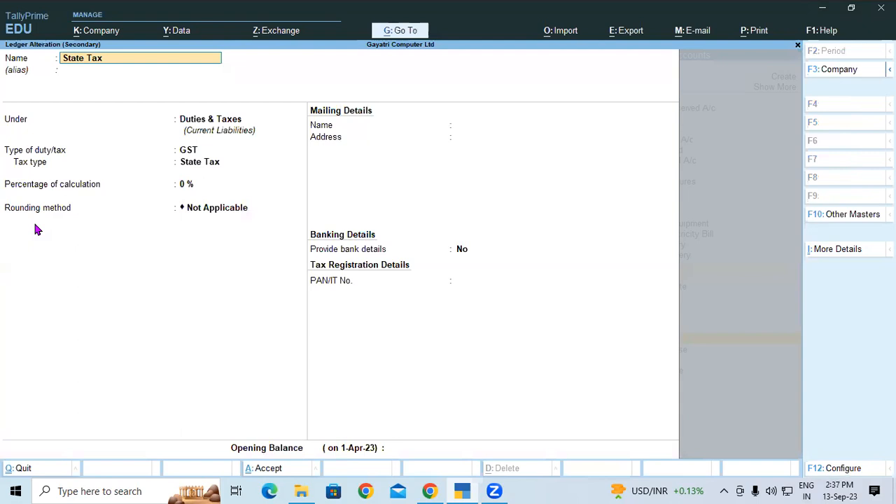
key(Return)
key(Return)
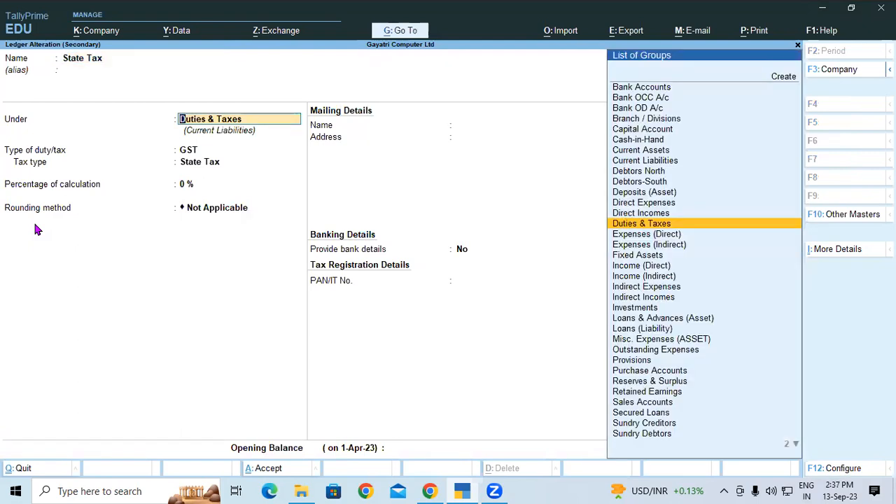
key(Return)
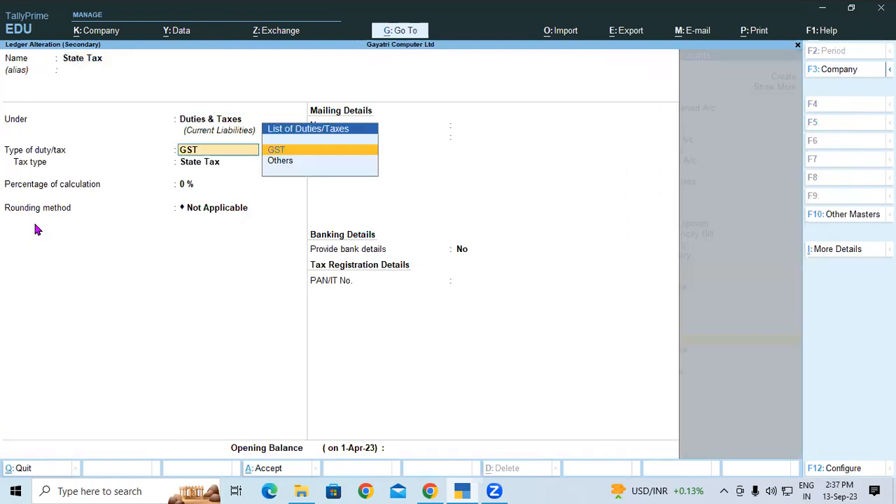
key(Return)
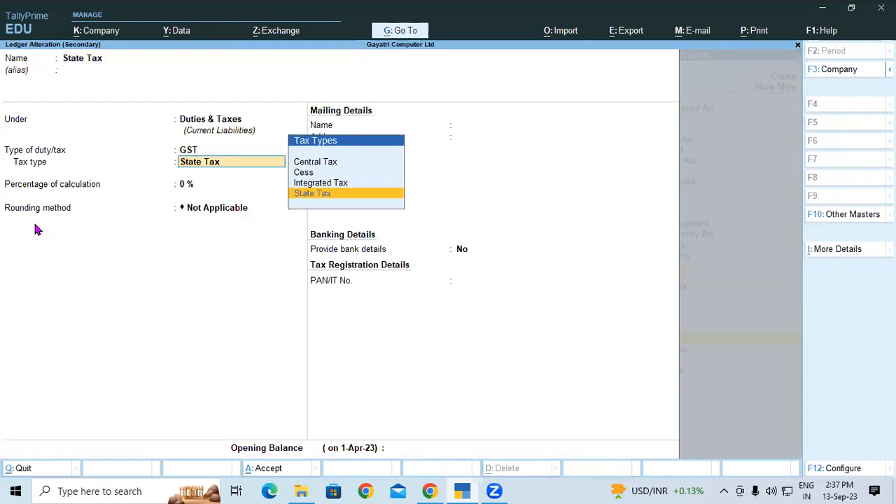
key(Return)
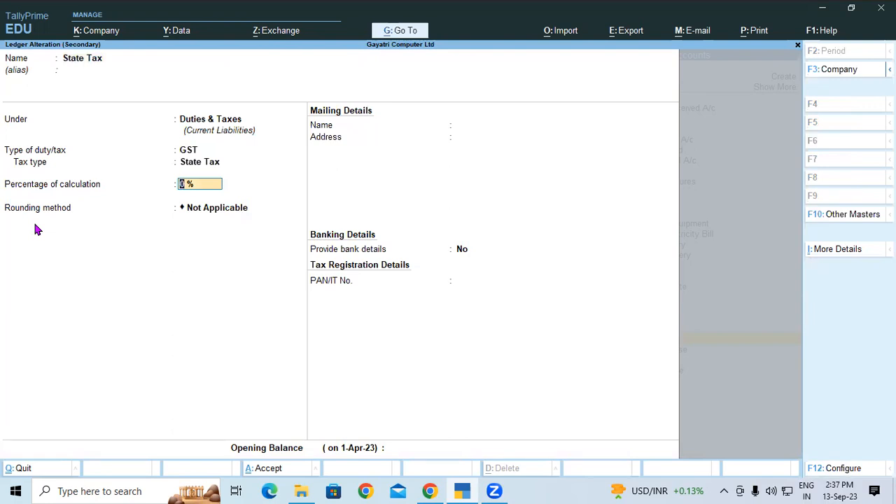
click(185, 166)
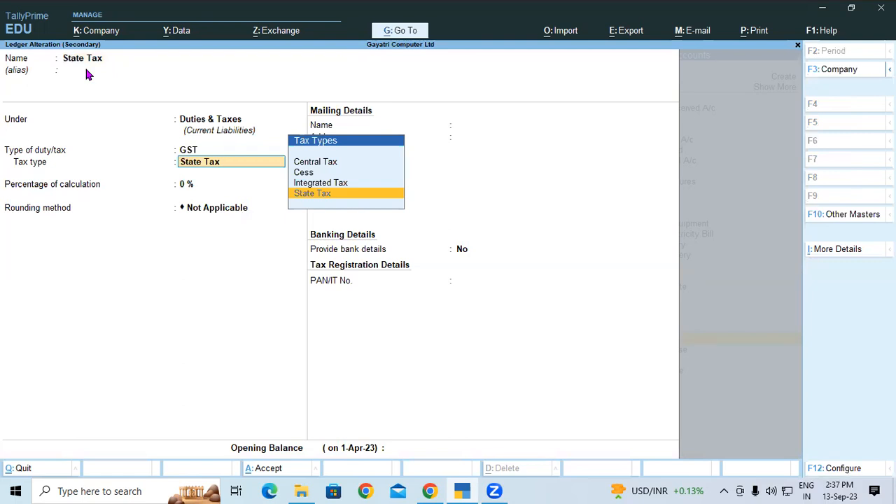
key(Return)
key(Return)
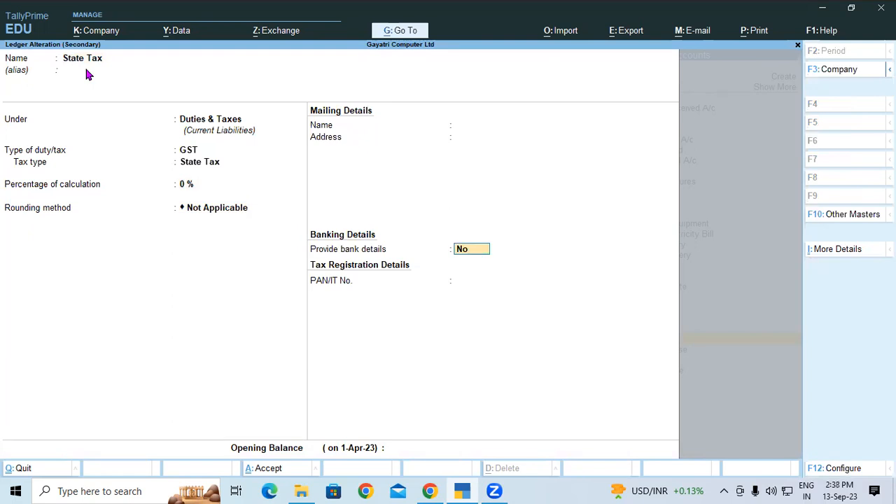
key(Return)
key(Return)
key(Return)
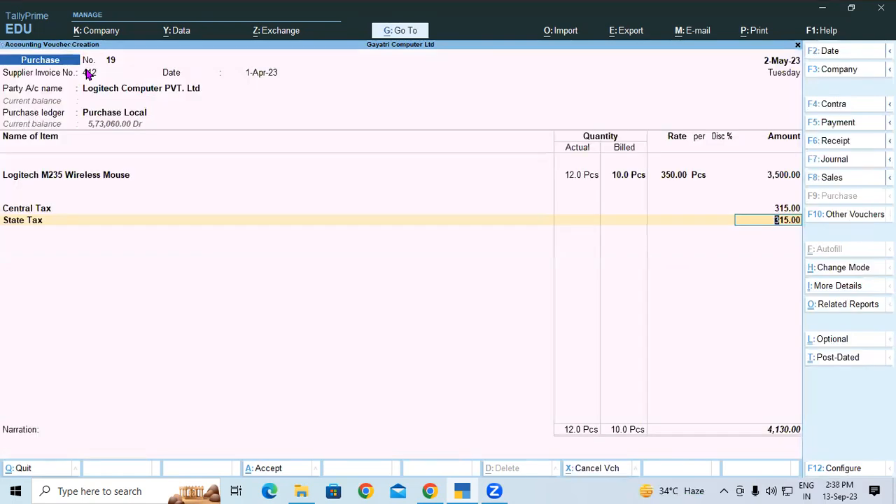
Accept the tax amounts, leave the narration blank and save the Logitech mouse purchase voucher.
key(Return)
key(Return)
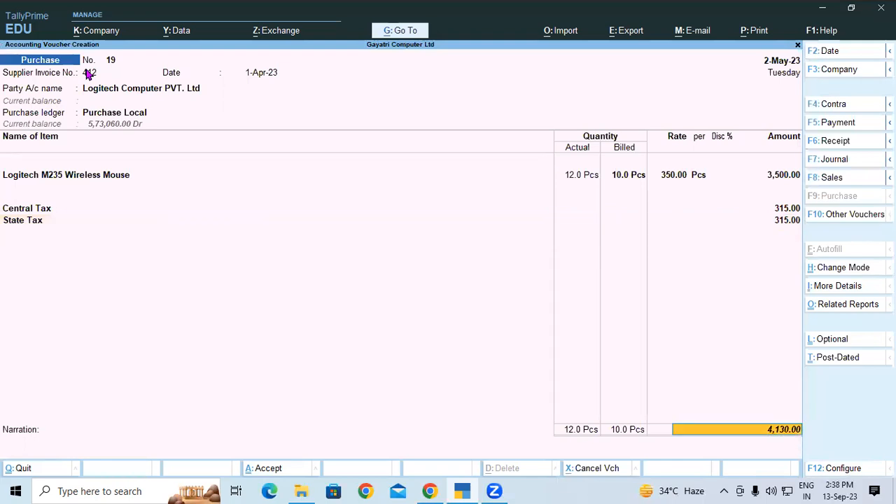
key(Return)
key(Return)
key(Return)
key(Return)
key(Return)
key(Return)
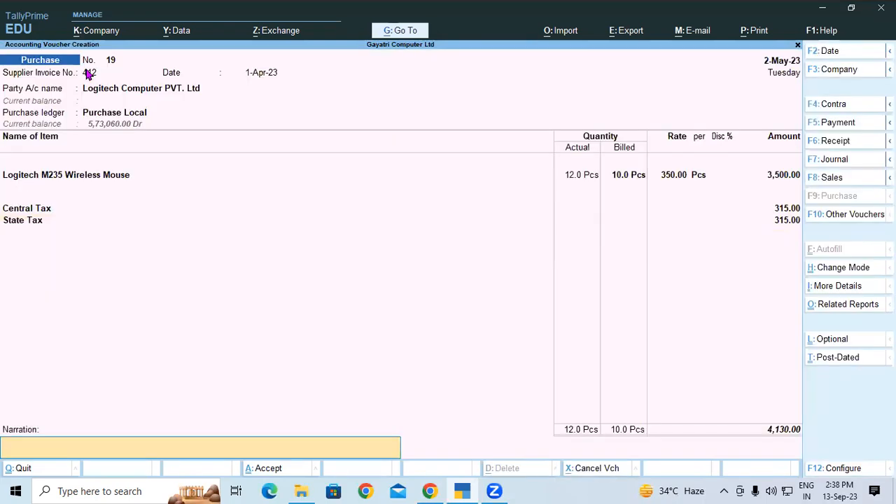
key(Return)
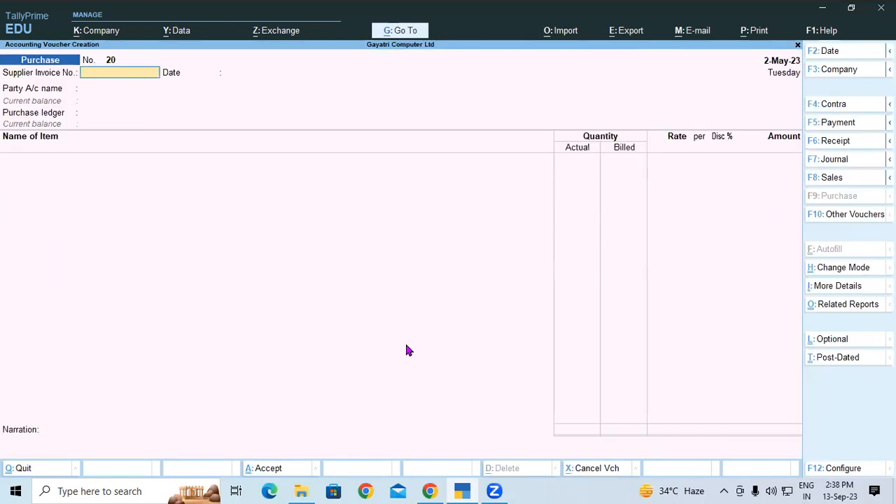
Switch to the exercise PDF in Chrome and read exercise 19's item, supplier, quantity, price, free pieces and godown details.
click(430, 490)
scroll(361, 378, down, 7)
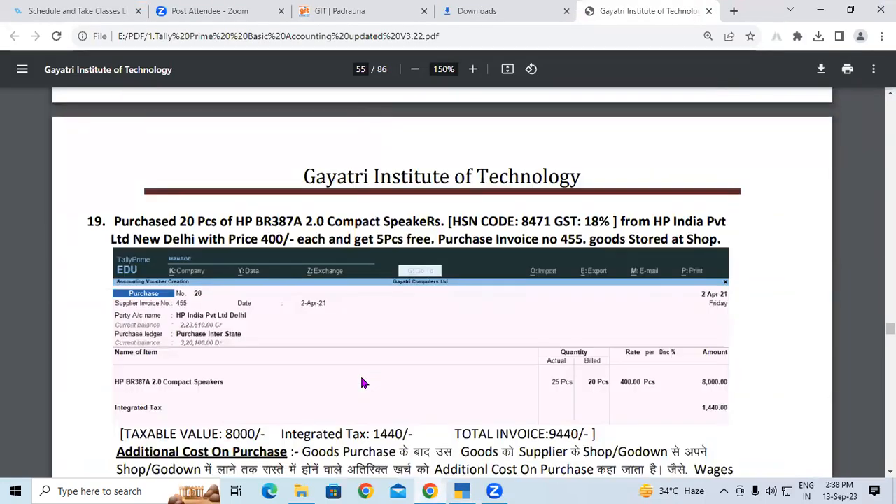
drag(114, 221, 414, 214)
click(262, 222)
drag(491, 221, 721, 219)
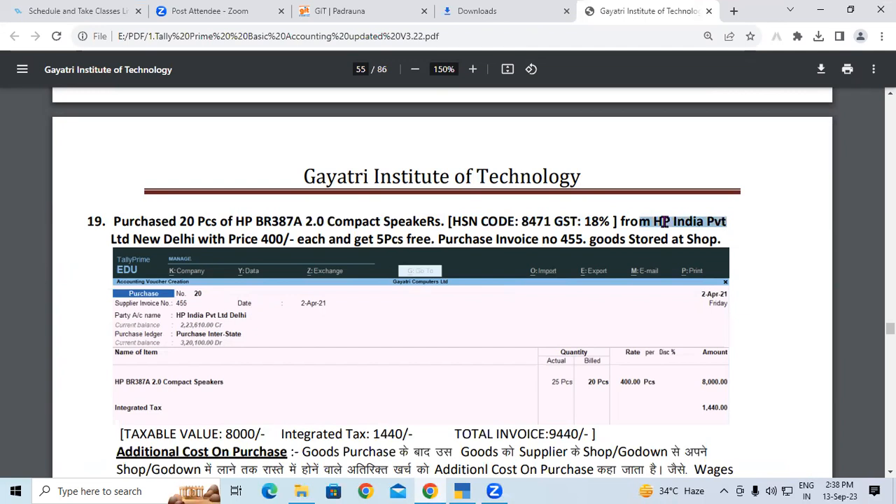
drag(112, 238, 283, 240)
click(326, 238)
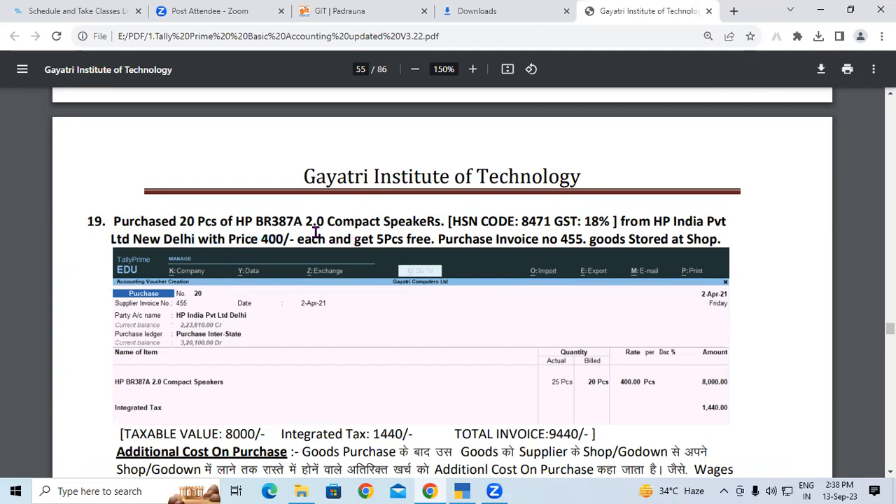
drag(354, 239, 704, 236)
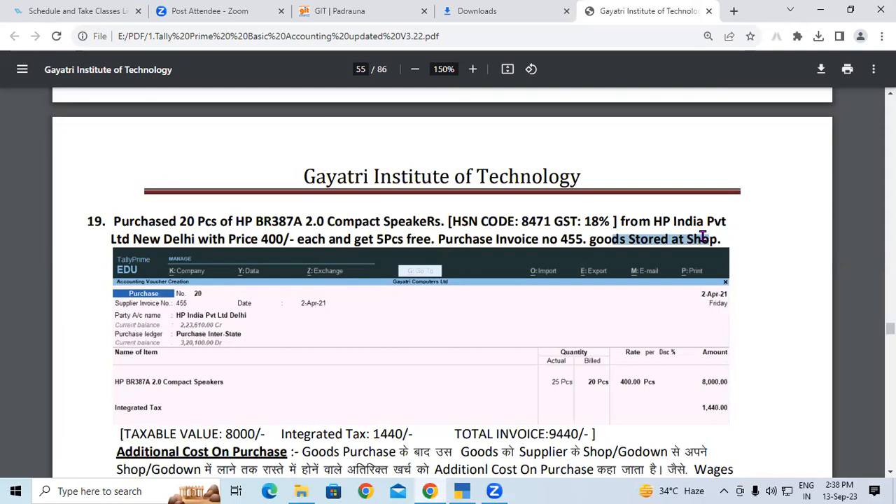
click(116, 221)
drag(236, 241, 745, 241)
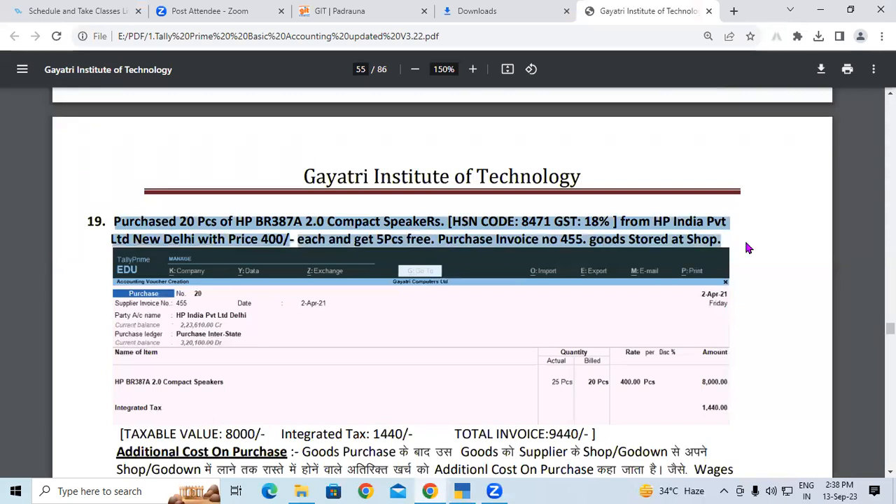
scroll(664, 216, up, 1)
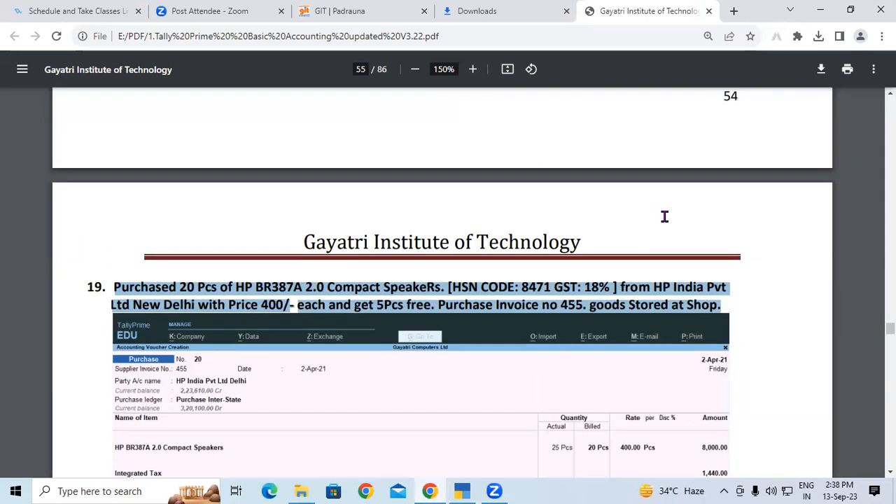
scroll(664, 216, up, 1)
scroll(531, 406, down, 1)
Return to TallyPrime and enter supplier invoice number 455 dated 1-Apr-23 in the new purchase voucher.
click(462, 490)
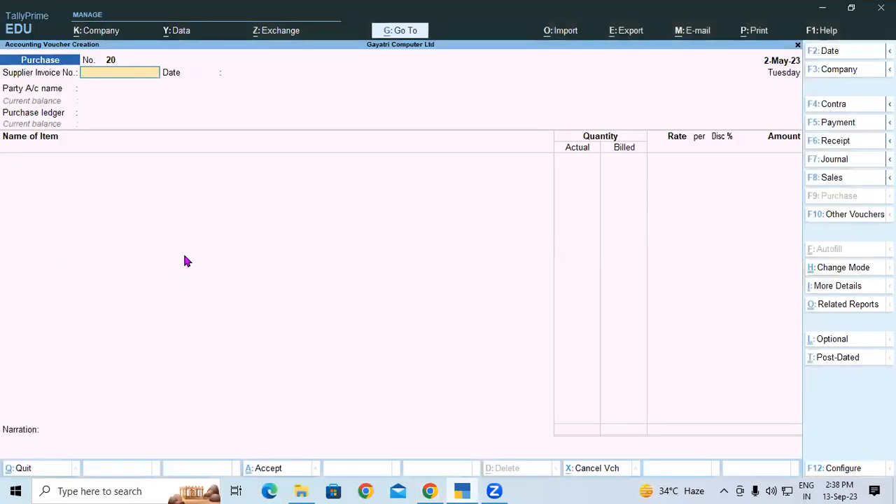
text(455)
key(Return)
text(1-4)
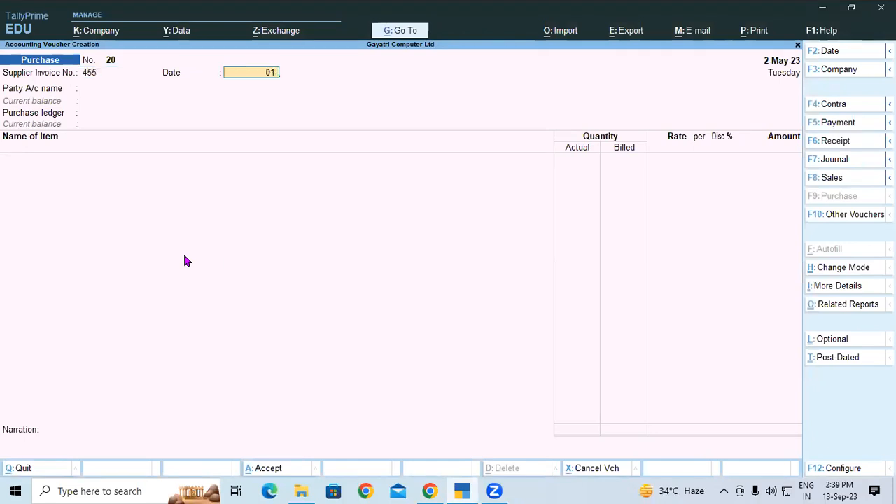
key(Return)
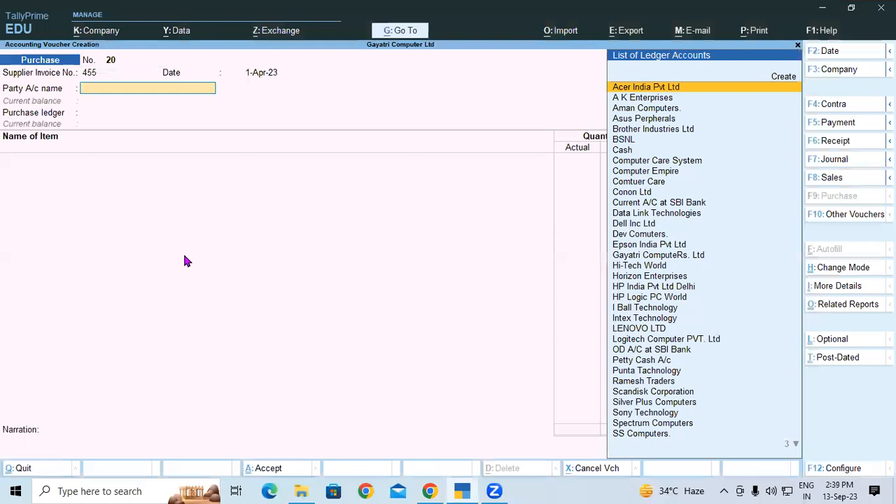
Choose HP India Pvt Ltd Delhi as the party, accept its receipt and party details, and select the Purchase Interstate ledger.
text(Hp)
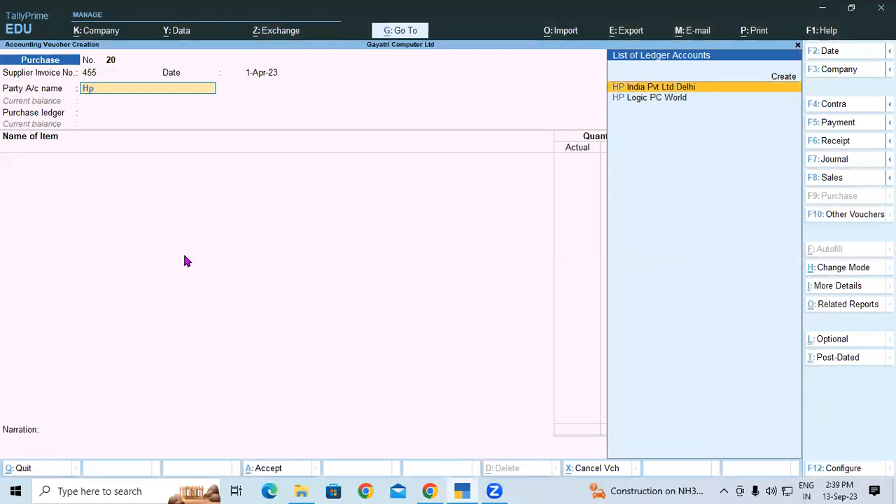
key(Return)
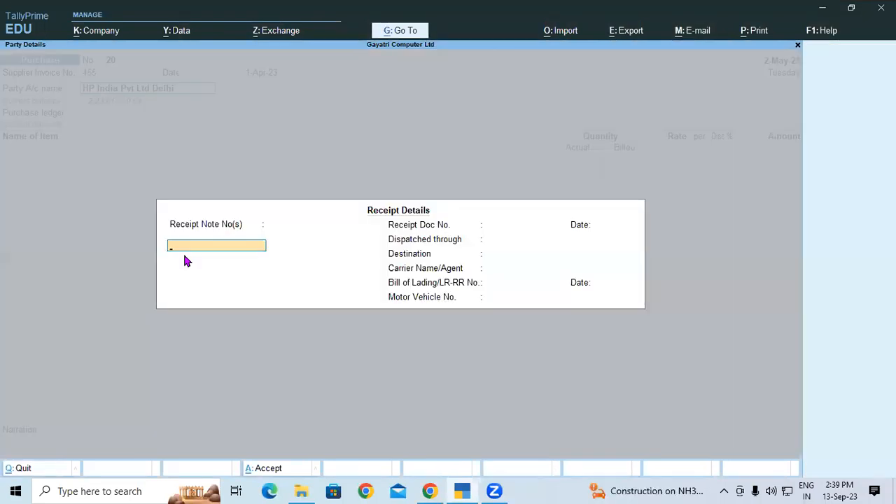
key(ctrl+a)
key(ctrl+a)
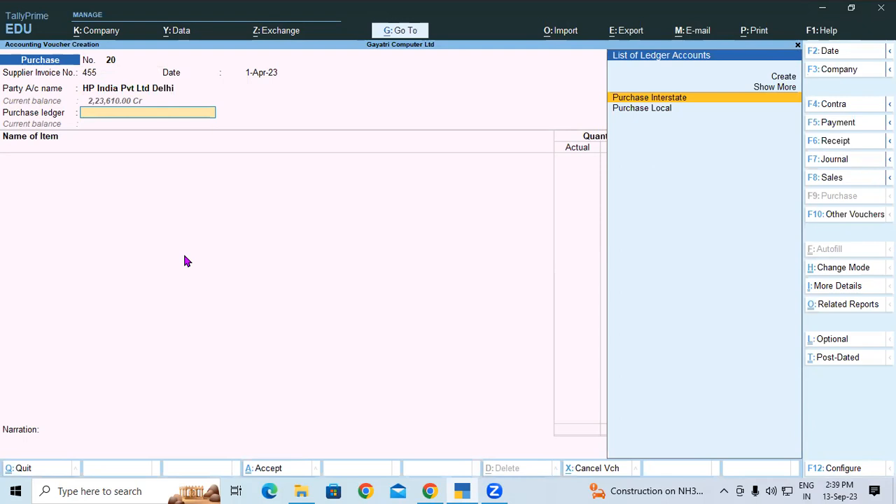
key(Return)
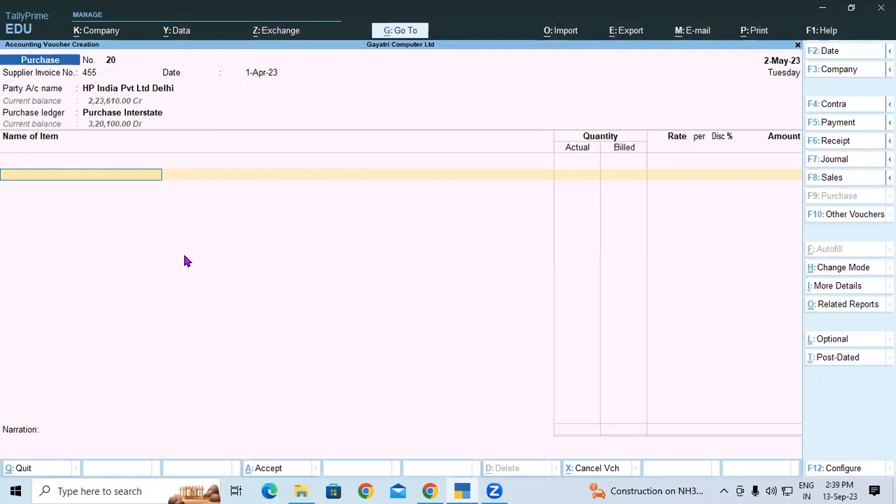
Copy the item name HP BR387A 2.0 Compact SpeakeRs from exercise 19 in the Chrome PDF and return to TallyPrime.
key(alt+Tab)
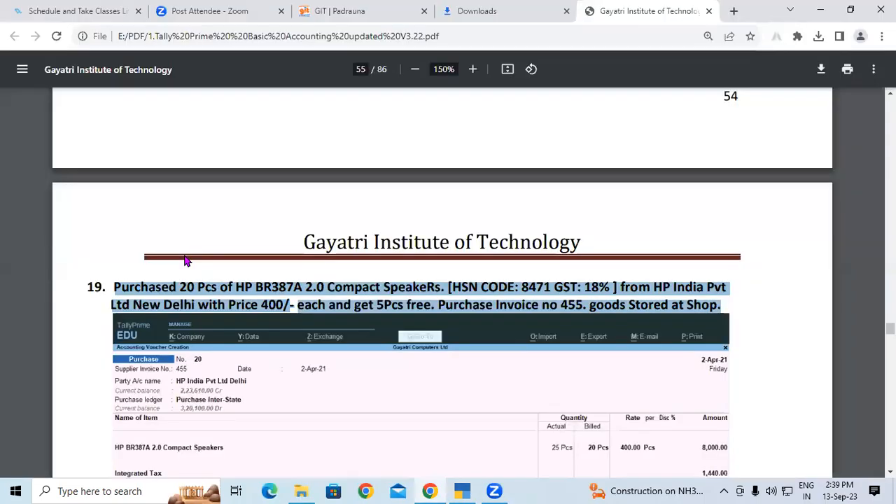
click(245, 287)
drag(238, 286, 439, 288)
key(ctrl+c)
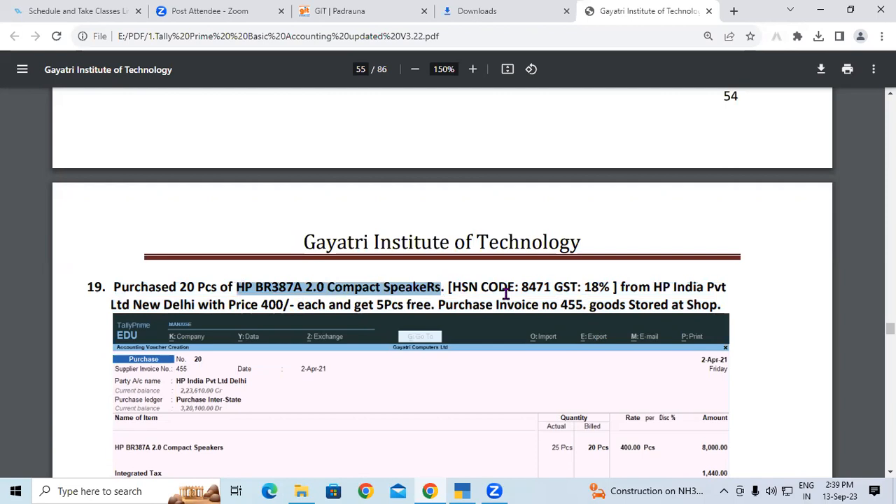
key(alt+Tab)
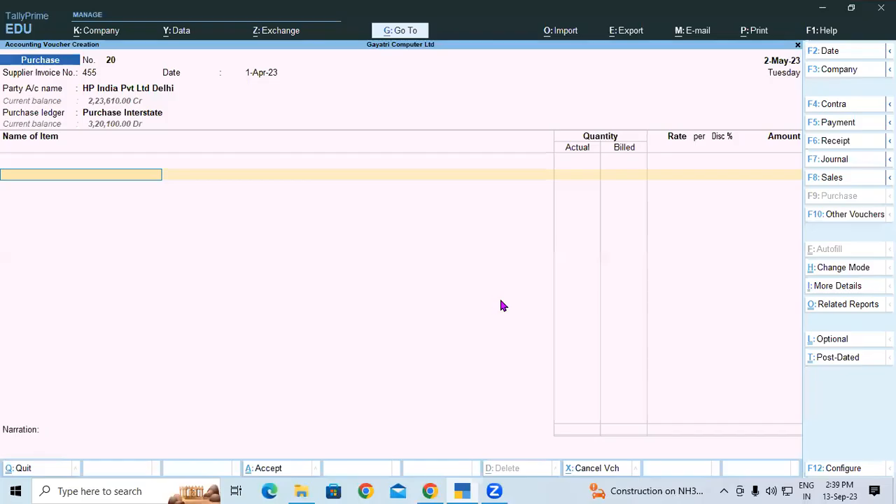
Start a new stock item from the voucher's item line and name it HP BR387A 2.0 Compact SpeakeRs, without alias or description.
text(Hp)
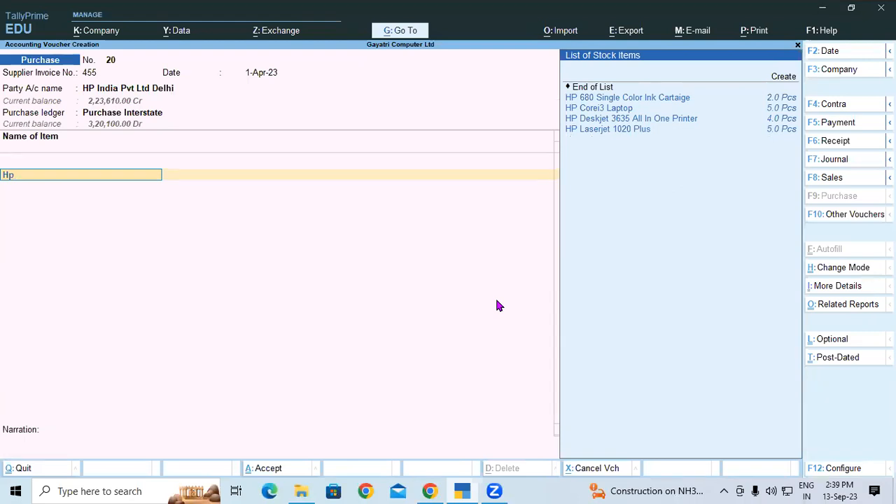
key(alt+c)
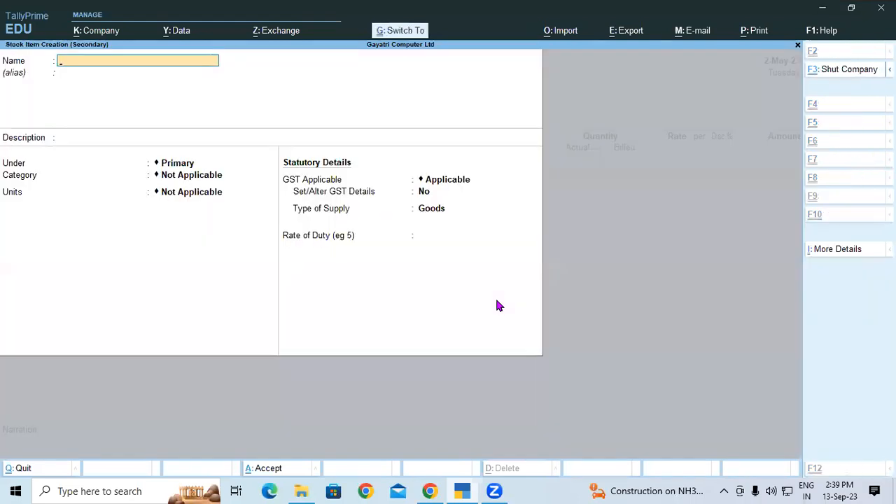
key(ctrl+v)
key(Return)
key(Return)
key(Return)
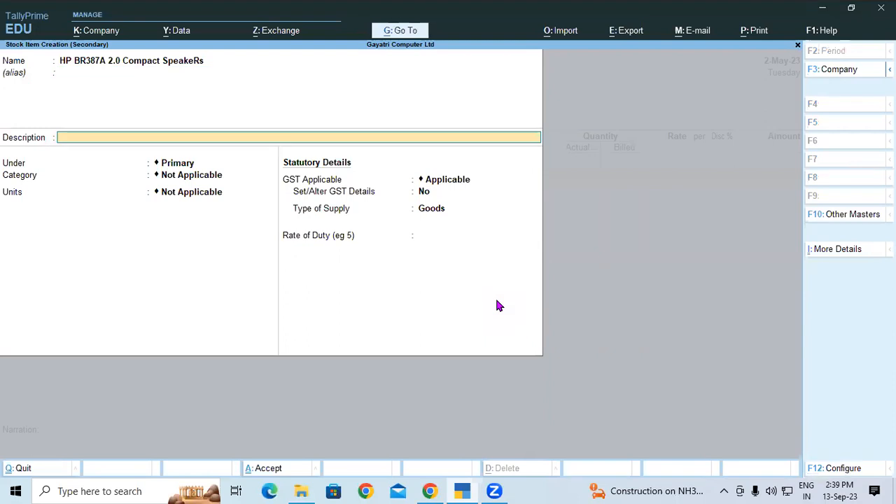
Place the new stock item under the Speaker group and assign it to the HP category.
text(Sp)
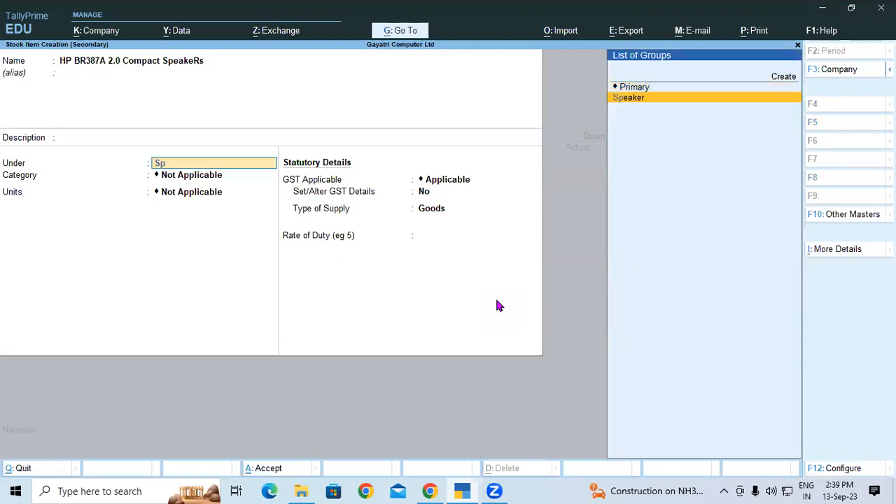
key(Return)
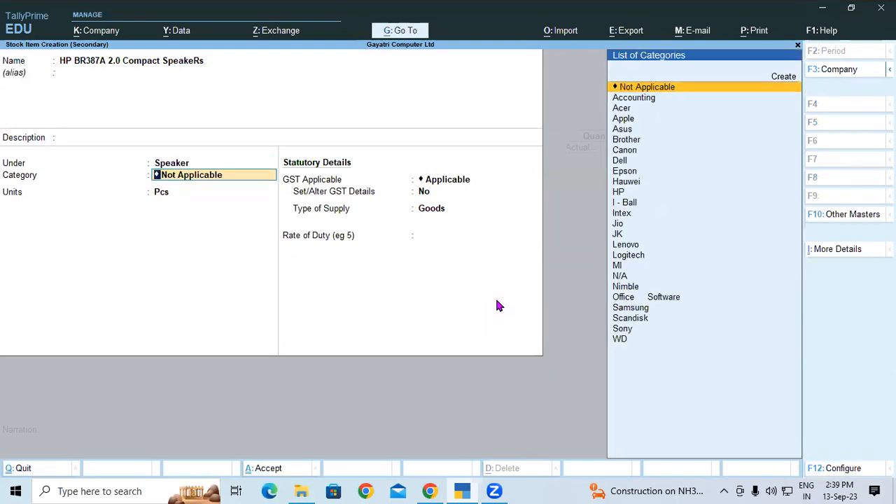
text(Hp)
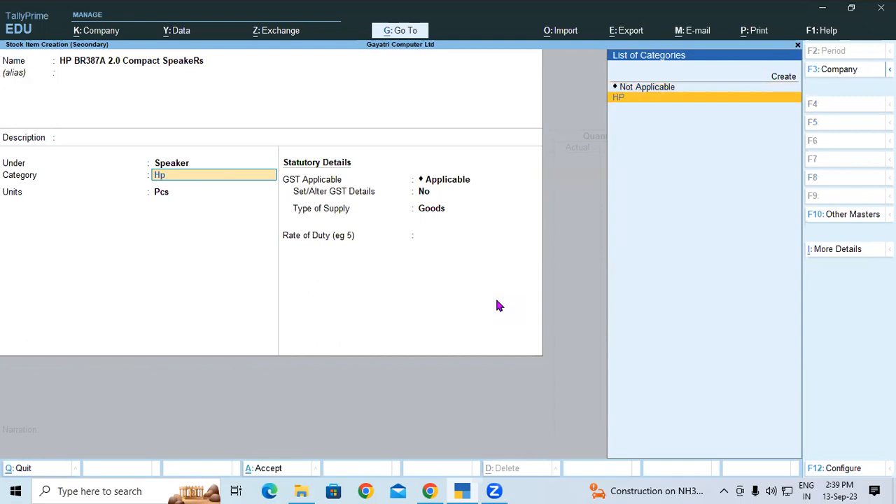
key(Return)
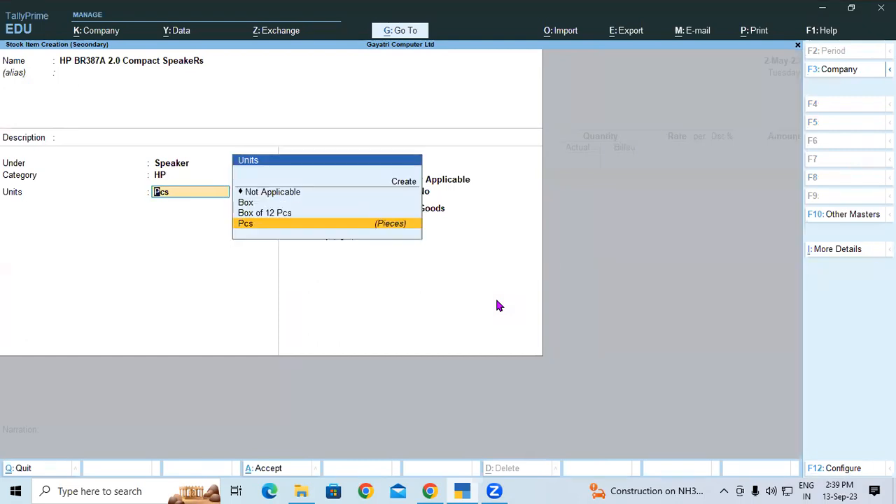
Set the new stock item's unit to Pcs, keep its statutory details as offered, and save the item.
key(Return)
key(Return)
key(Return)
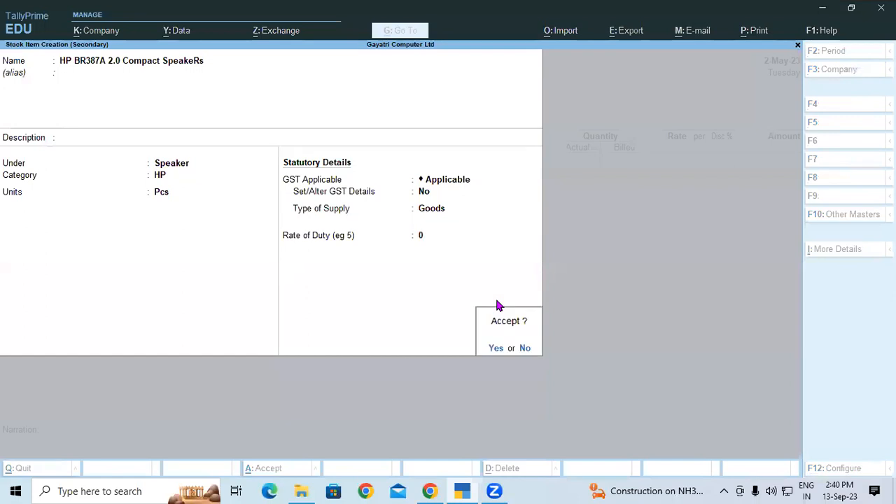
key(Return)
key(Return)
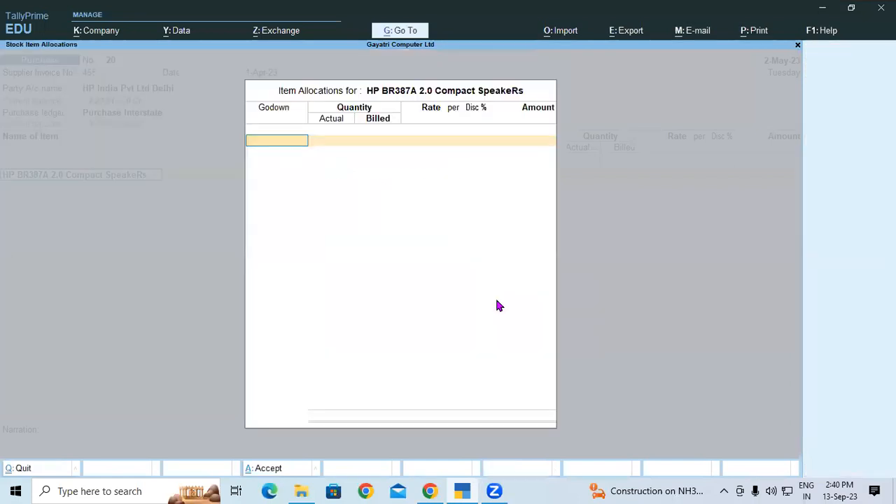
Allocate the HP speakers to the Shop godown and enter an actual quantity of 25 Pcs, checking exercise 19 in the Chrome PDF.
key(Down)
key(Return)
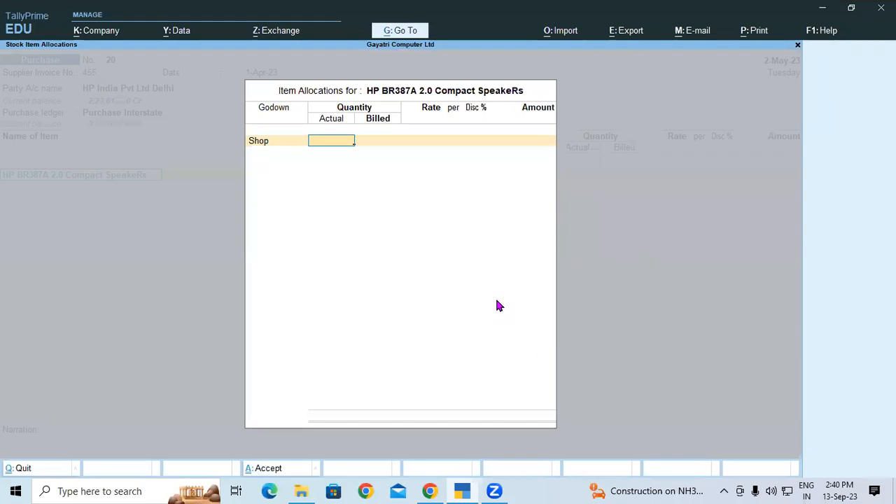
key(alt+Tab)
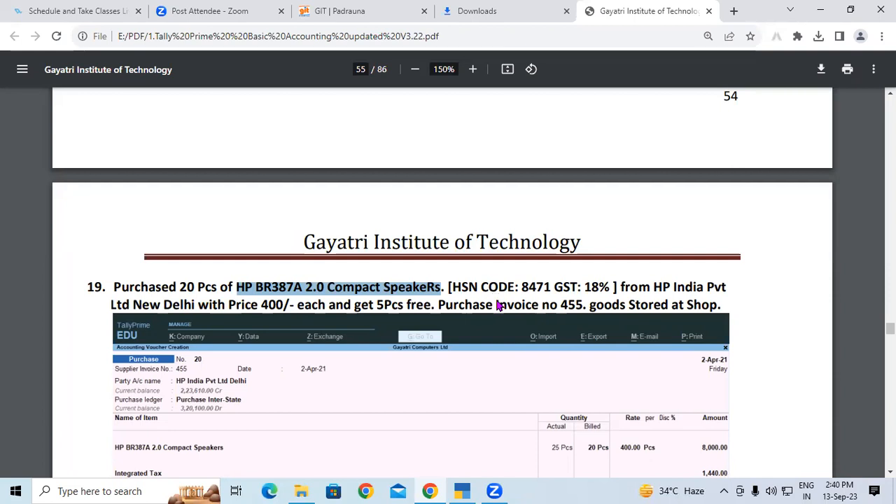
key(alt+Tab)
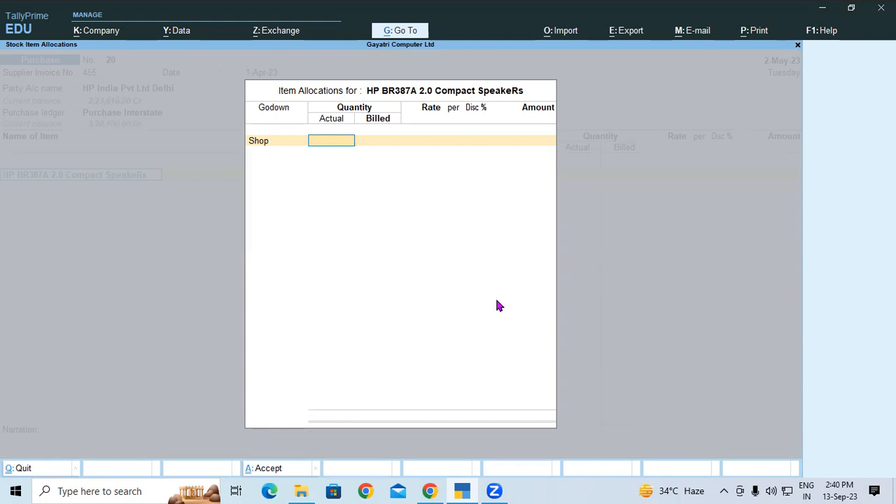
text(25)
key(Return)
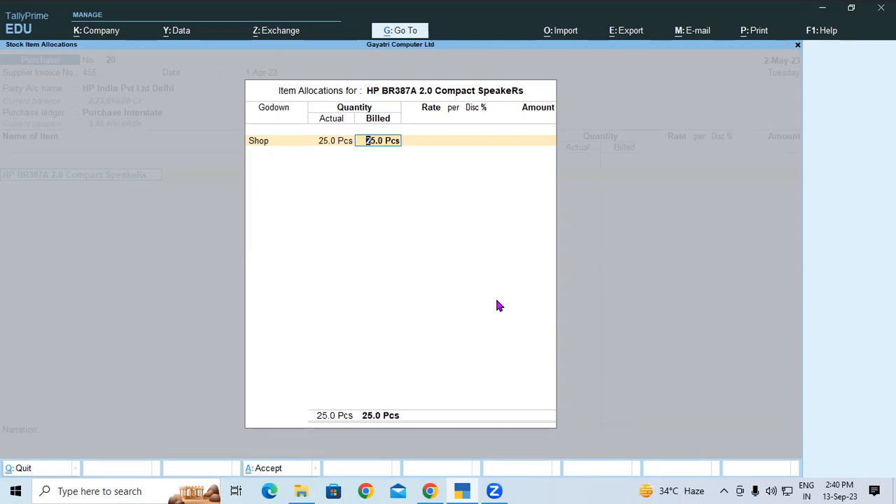
Set the speakers' billed quantity to 20 Pcs at a rate of 400 per Pcs and accept the item allocation.
text(20)
key(Return)
text(400)
key(Return)
key(Return)
key(Return)
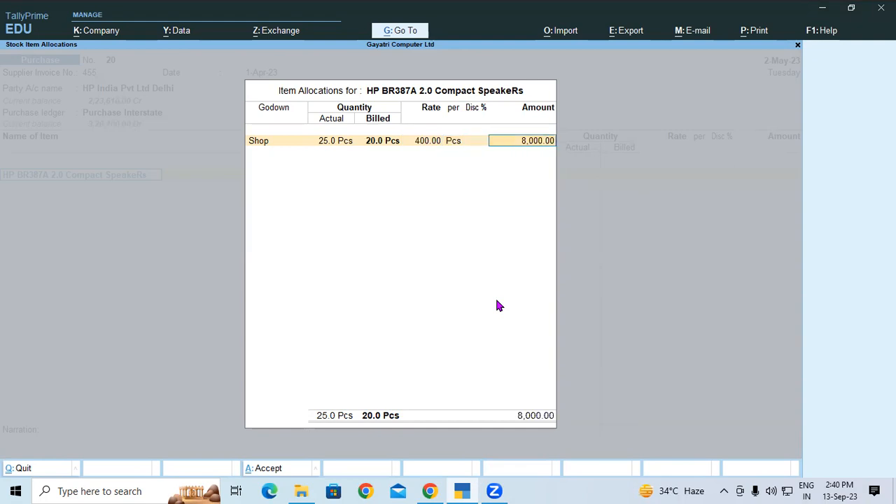
key(Return)
key(Return)
key(Return)
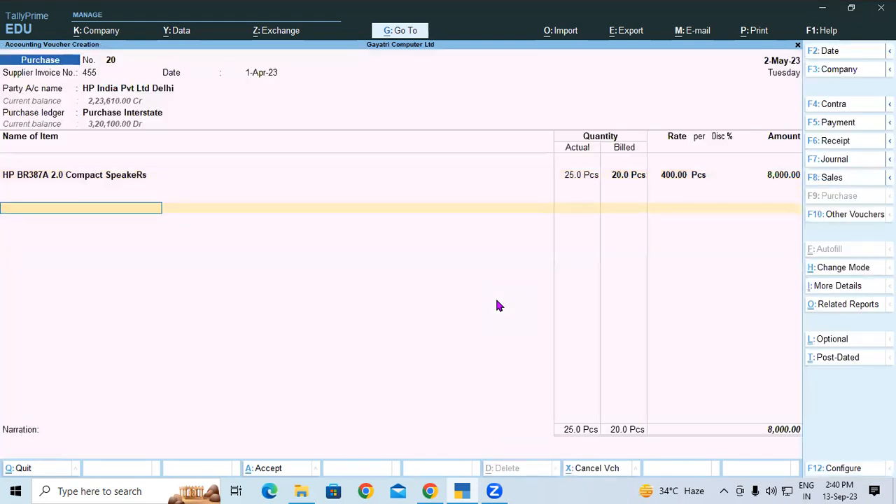
Add the IGST ledger below the speaker item with its calculated amount and end the item list.
text(i)
key(Down)
key(Return)
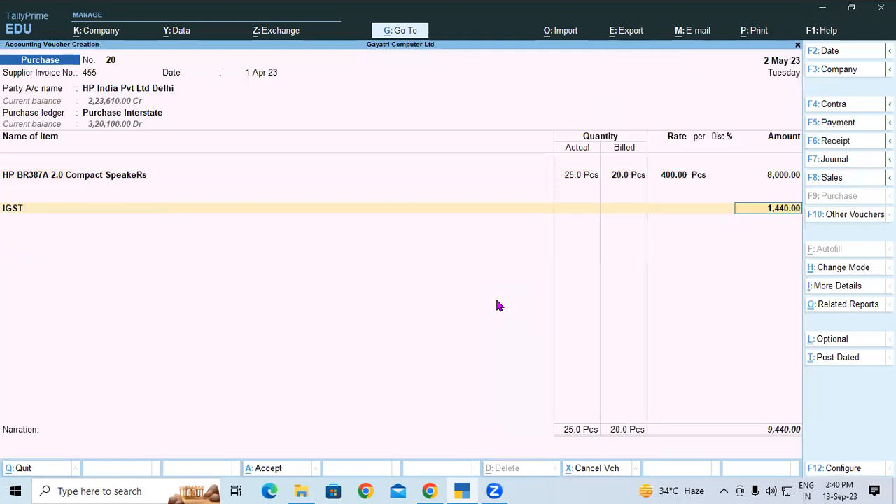
key(Return)
key(Return)
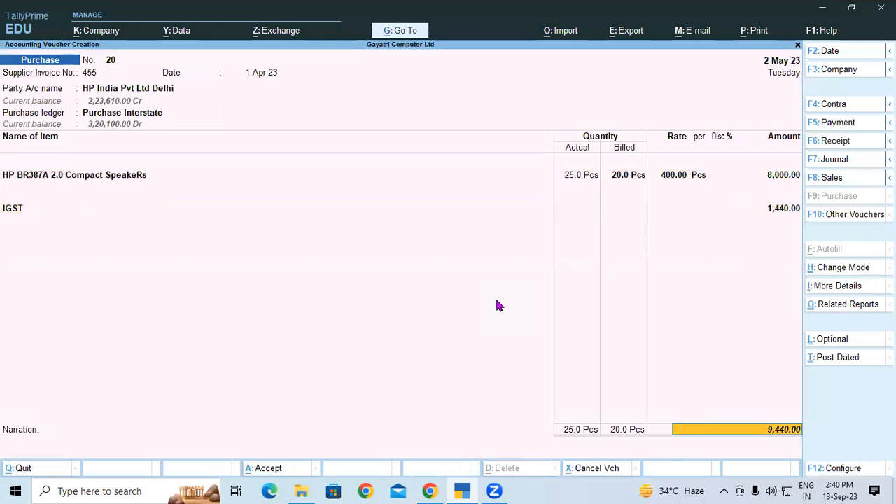
Record the HP India Pvt Ltd Delhi bill as New Ref 455 for the full amount and save the purchase voucher without narration.
key(Return)
key(Return)
key(Return)
key(Return)
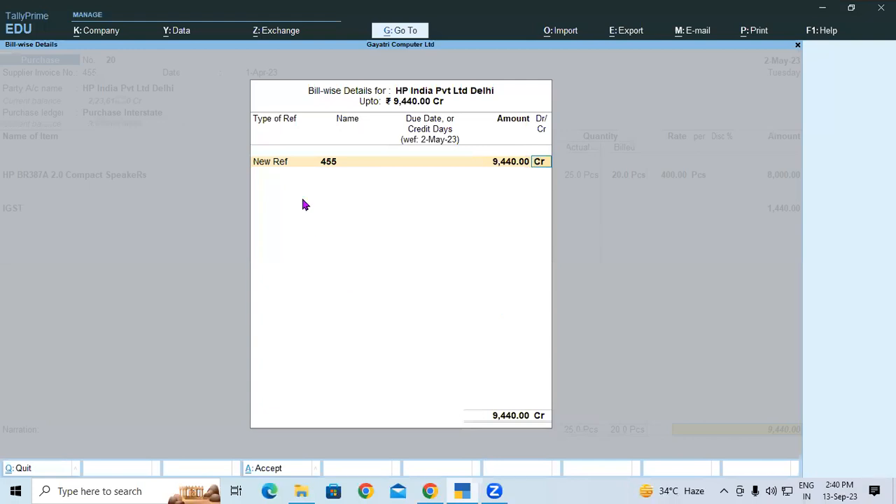
click(283, 165)
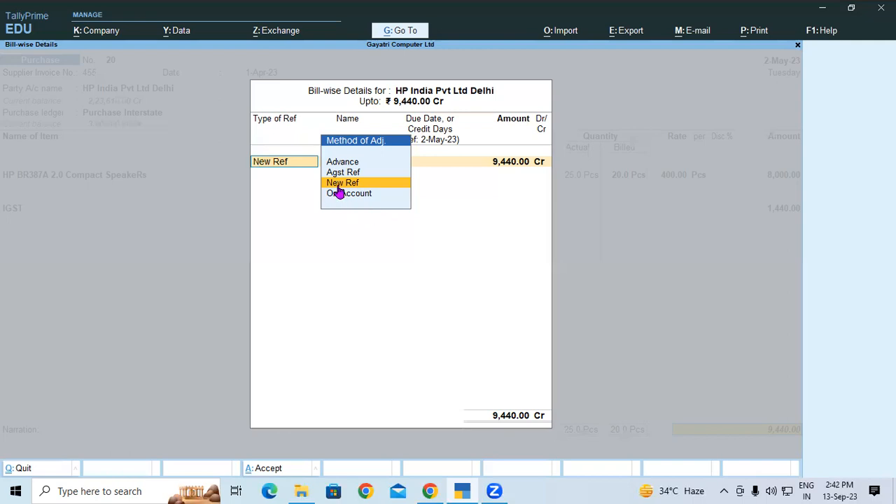
key(Return)
key(Return)
key(Return)
key(Return)
key(Return)
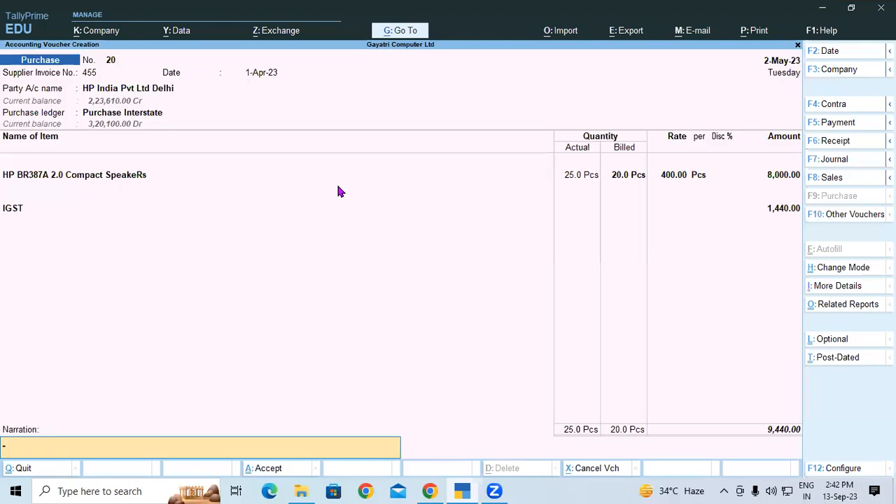
key(Return)
key(Return)
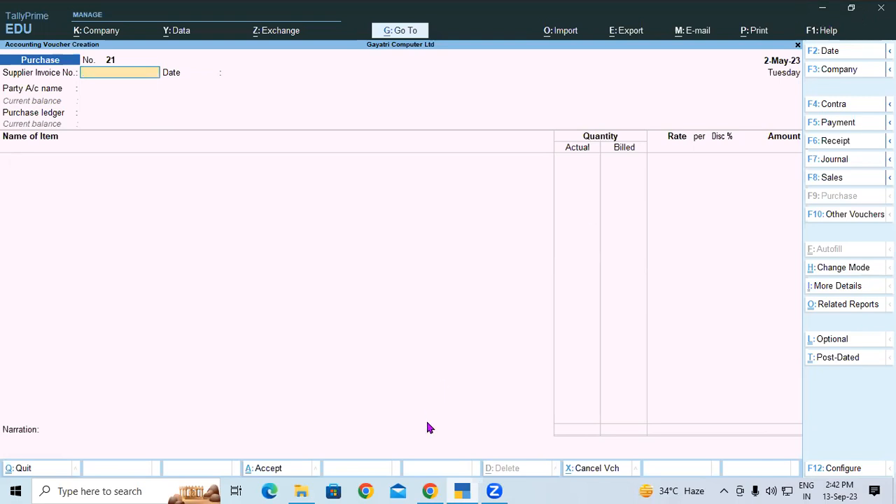
Switch to the PDF in Chrome and read the Additional Cost On Purchase definition and its example charges below exercise 19.
click(429, 491)
scroll(332, 330, down, 3)
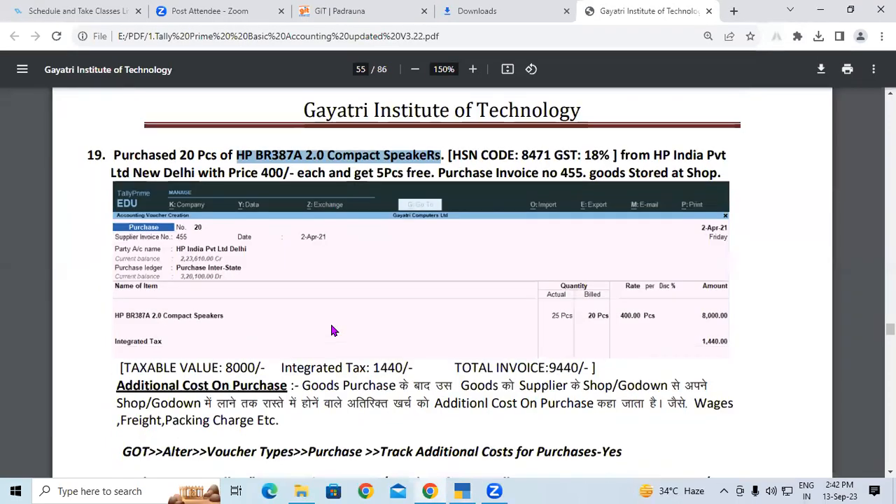
drag(117, 255, 290, 255)
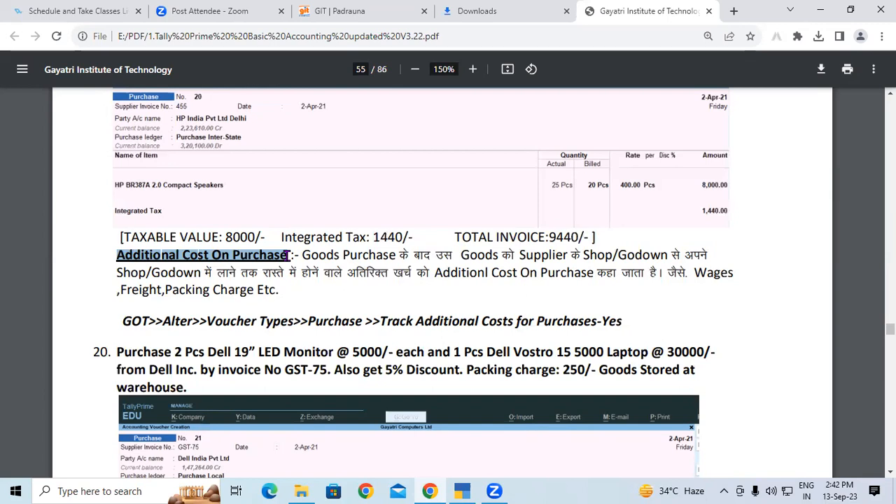
click(234, 245)
drag(116, 254, 239, 251)
click(225, 253)
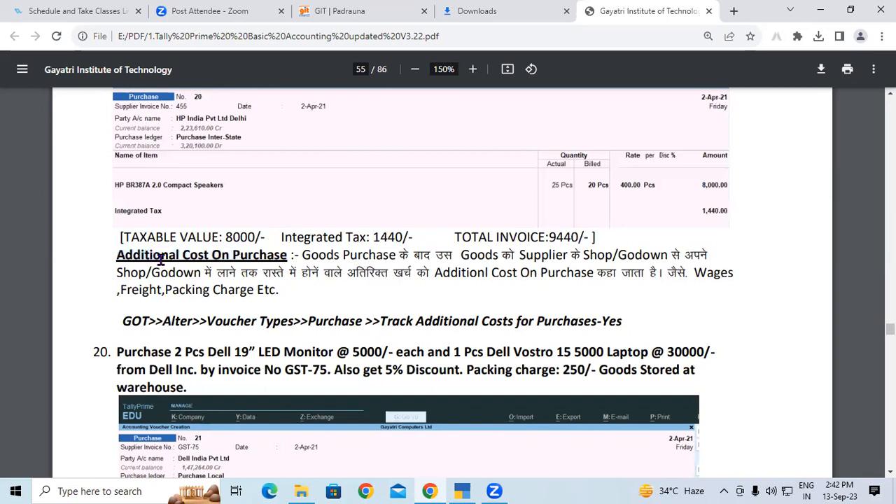
drag(145, 252, 693, 254)
drag(132, 273, 628, 275)
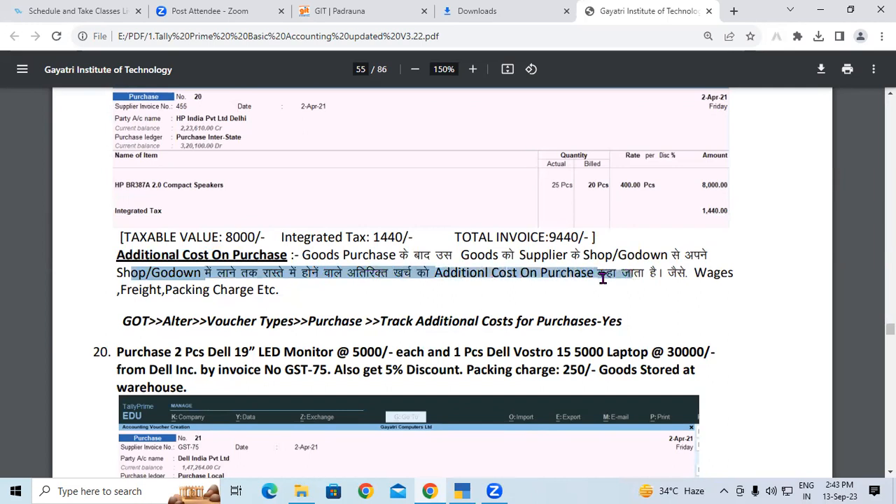
double_click(695, 272)
drag(172, 289, 264, 296)
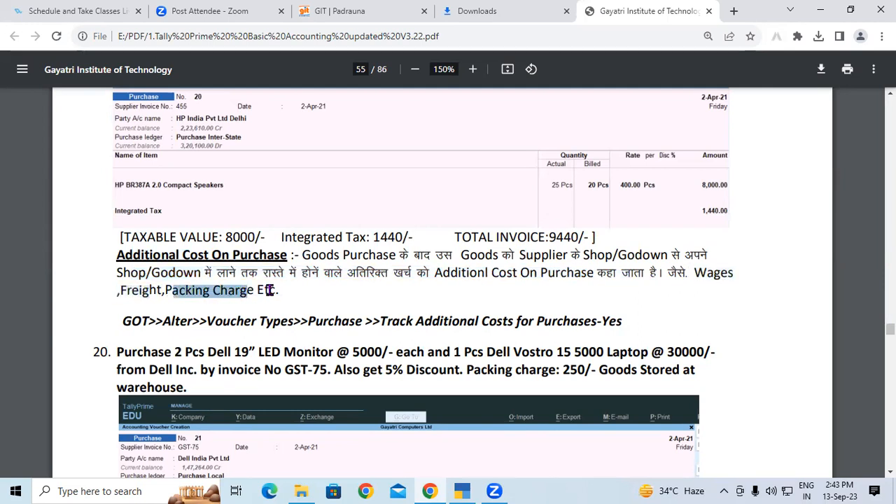
click(263, 296)
drag(696, 272, 733, 273)
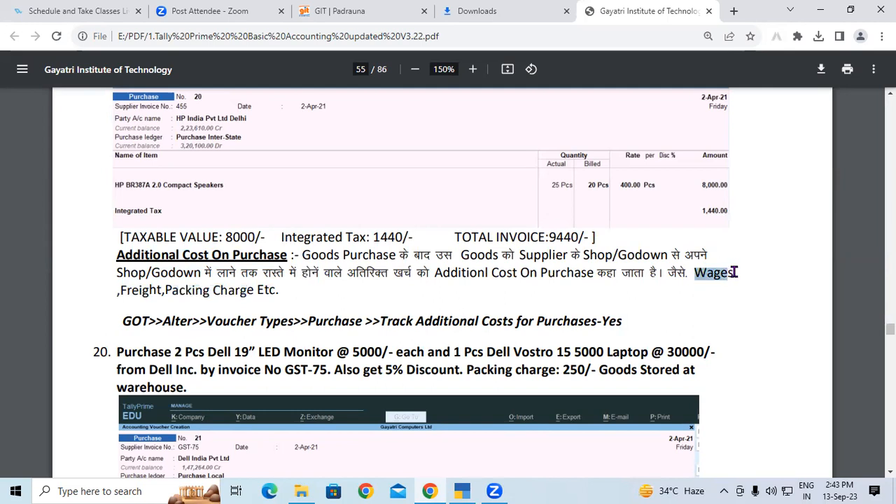
drag(121, 290, 261, 290)
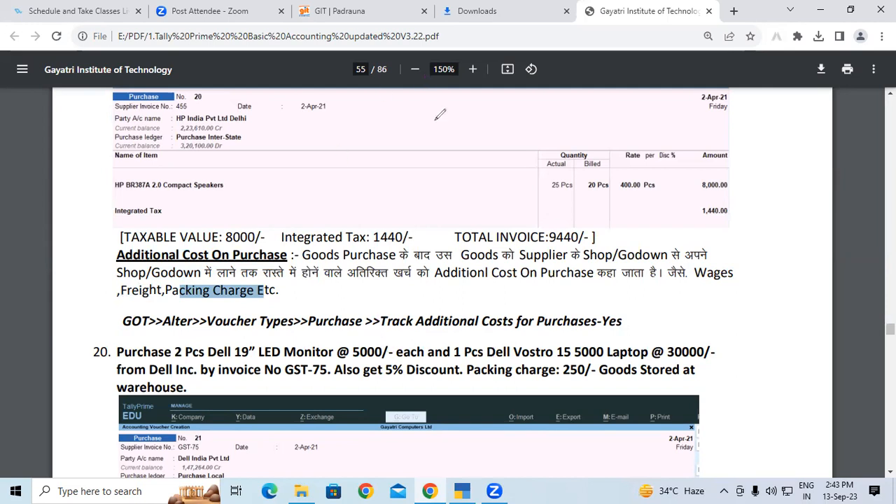
drag(360, 152, 371, 184)
mouse_move(392, 145)
mouse_down()
mouse_move(383, 171)
mouse_move(394, 142)
mouse_move(413, 159)
mouse_move(427, 140)
mouse_move(418, 141)
mouse_up()
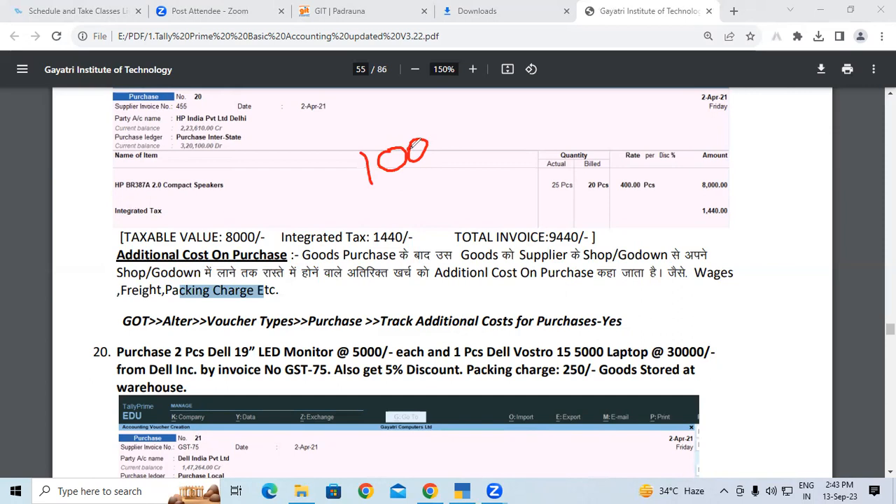
key(e)
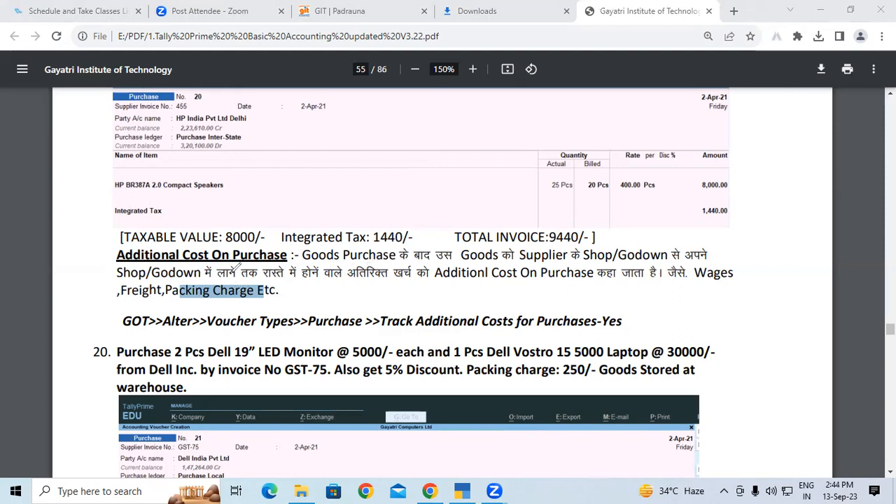
drag(453, 278, 558, 279)
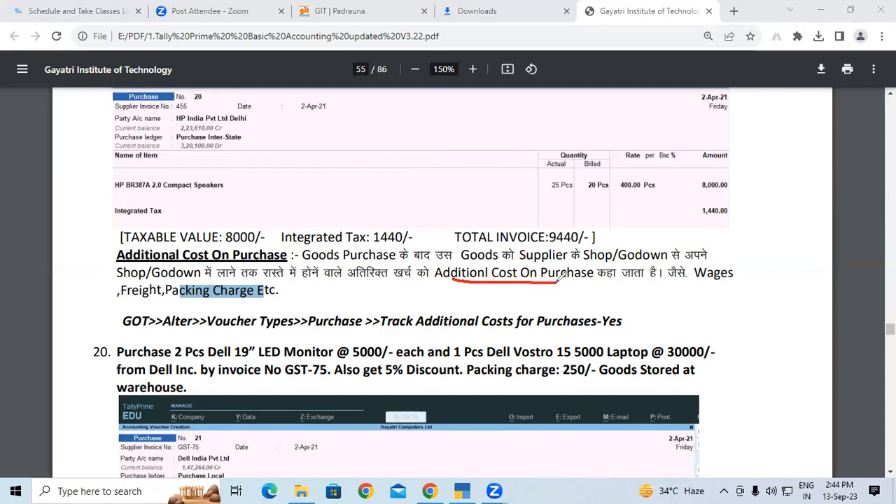
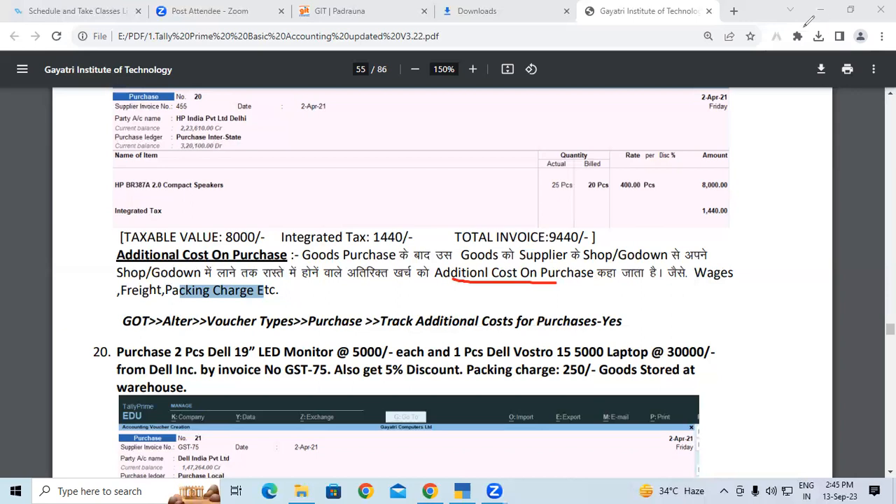
Study the path for tracking additional purchase costs and exercise 20's items, prices, supplier, discount, packing charge and storage location.
drag(133, 329, 590, 331)
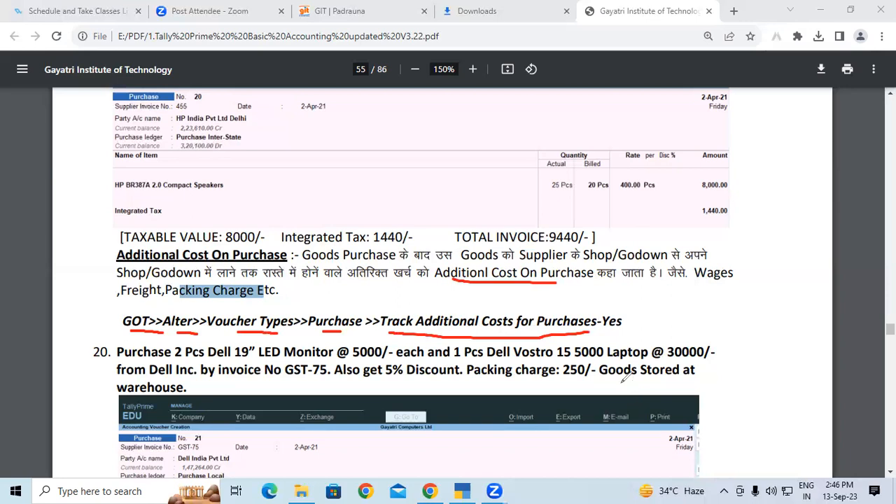
drag(126, 340, 216, 342)
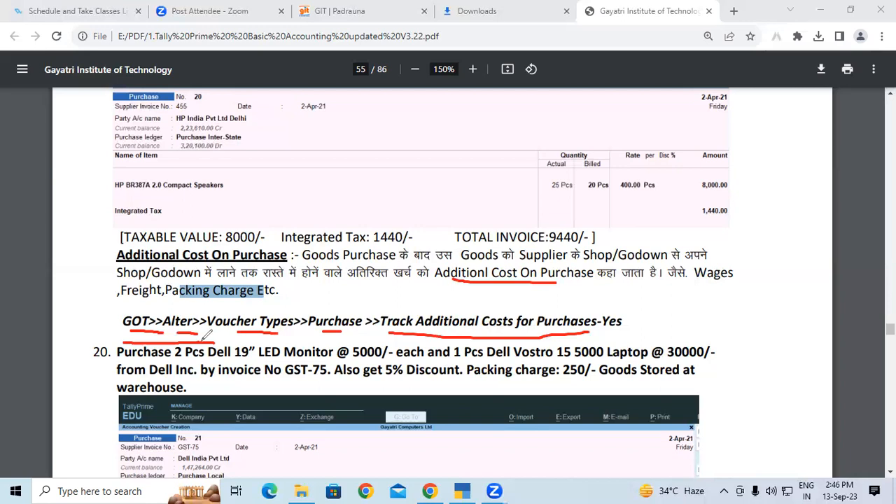
drag(227, 340, 321, 342)
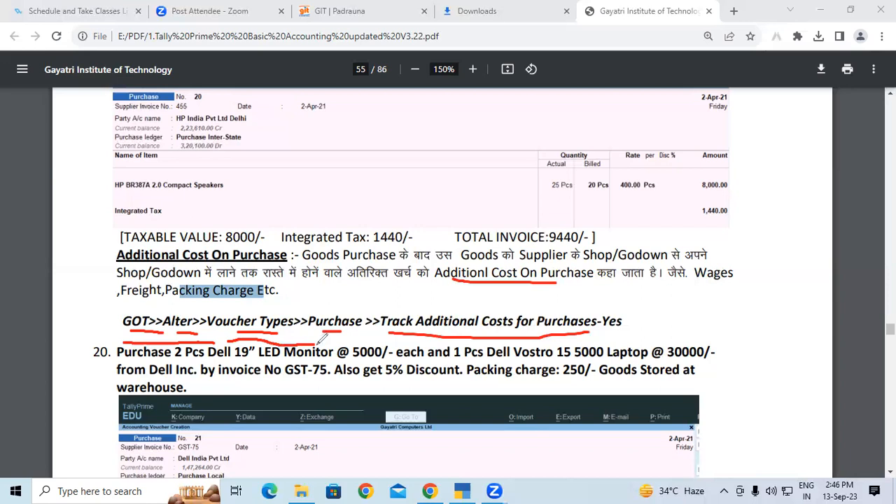
click(354, 341)
drag(355, 341, 380, 341)
click(568, 342)
drag(579, 341, 695, 341)
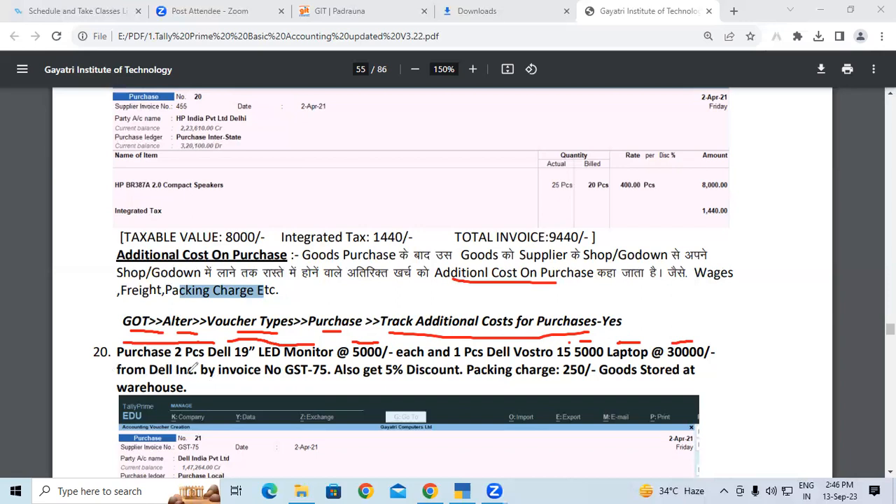
drag(285, 381, 694, 376)
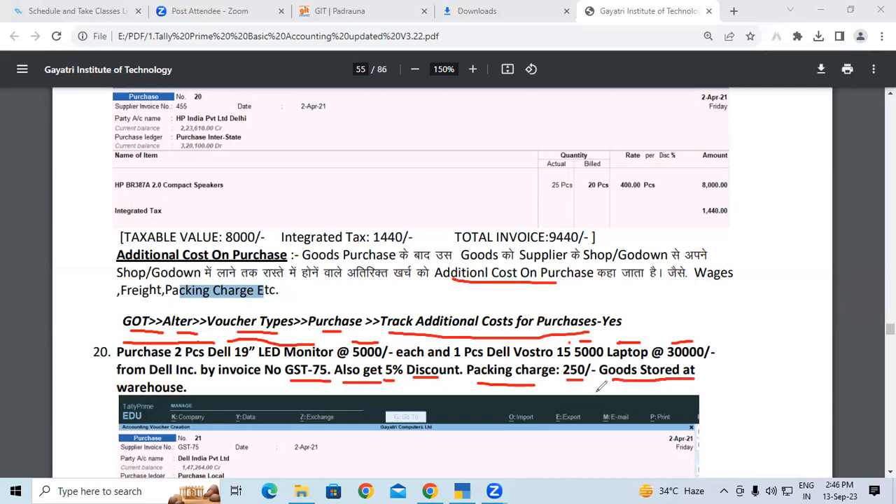
drag(116, 379, 193, 378)
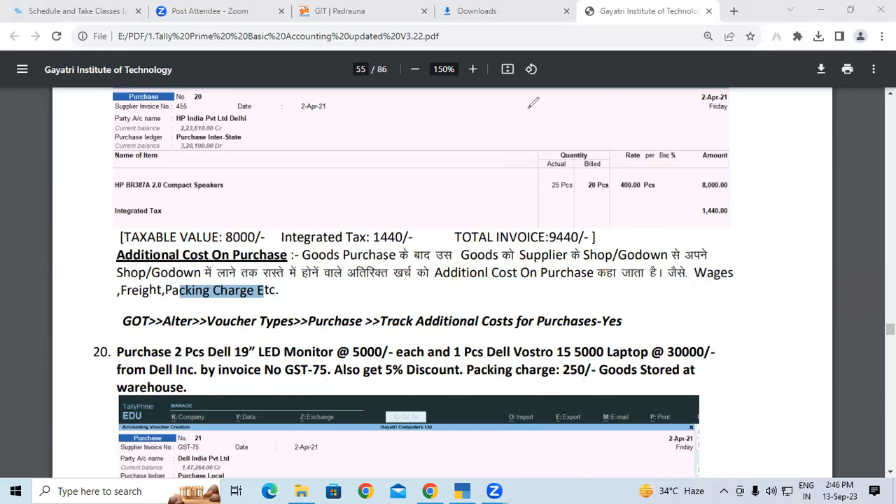
scroll(440, 348, down, 2)
scroll(440, 348, down, 1)
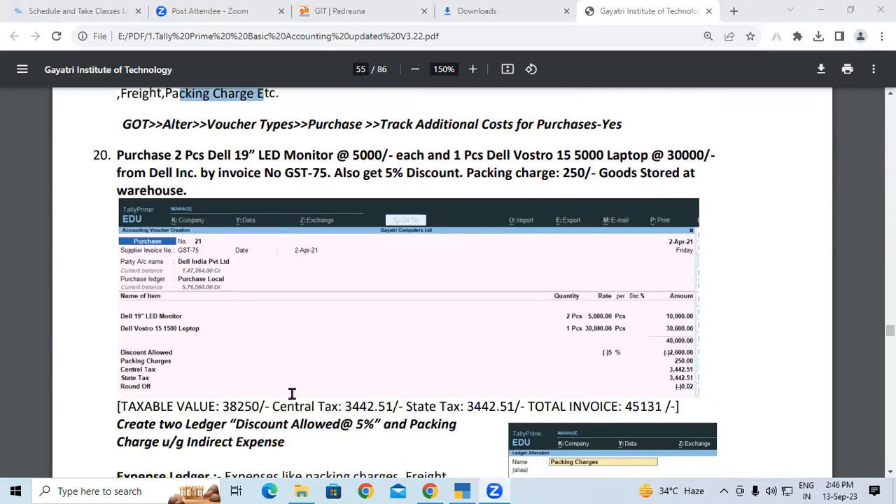
Return to TallyPrime and enter supplier invoice number GST-75 with the date 01-04 in the new purchase voucher.
click(462, 490)
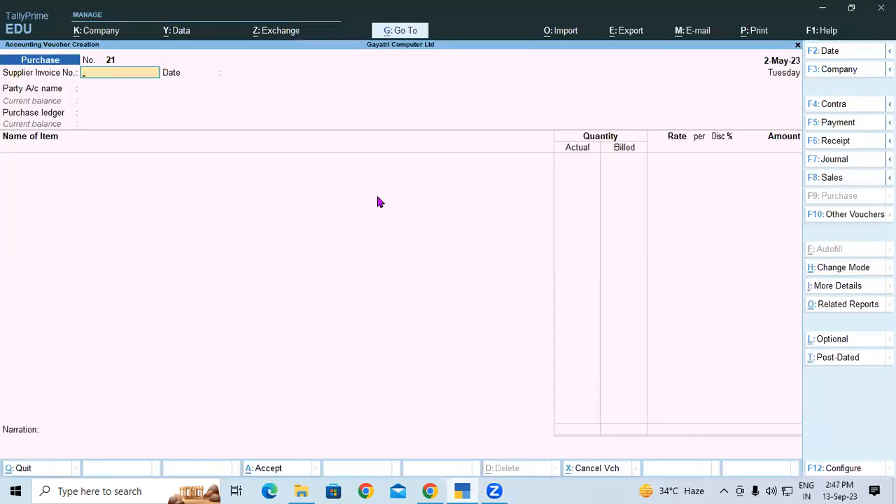
text(GS)
text(T*7)
key(BackSpace)
key(BackSpace)
text(-75)
key(Return)
key(BackSpace)
text(01-04)
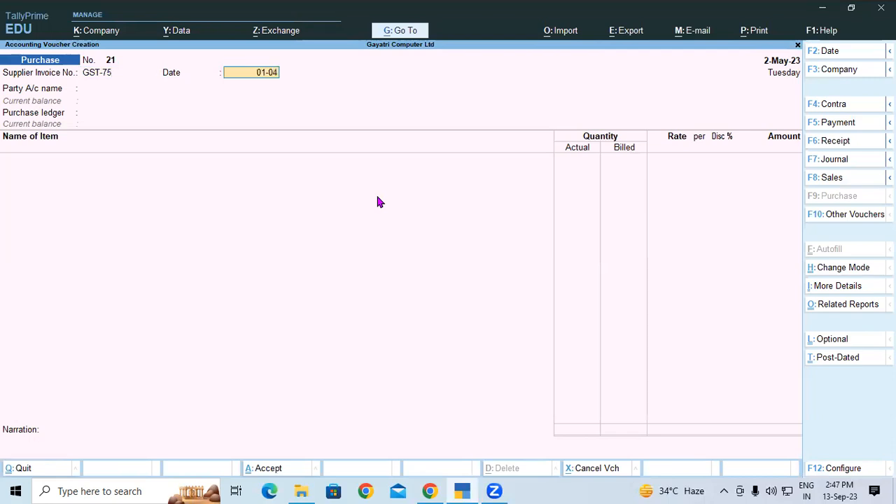
key(Return)
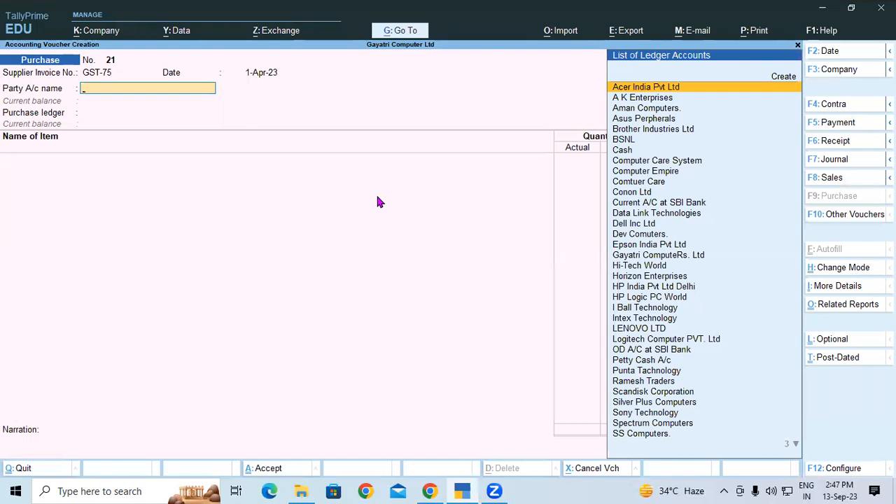
Set the party account to Dell Inc Ltd, accept its party details, and choose Purchase Local as the purchase ledger.
text(De)
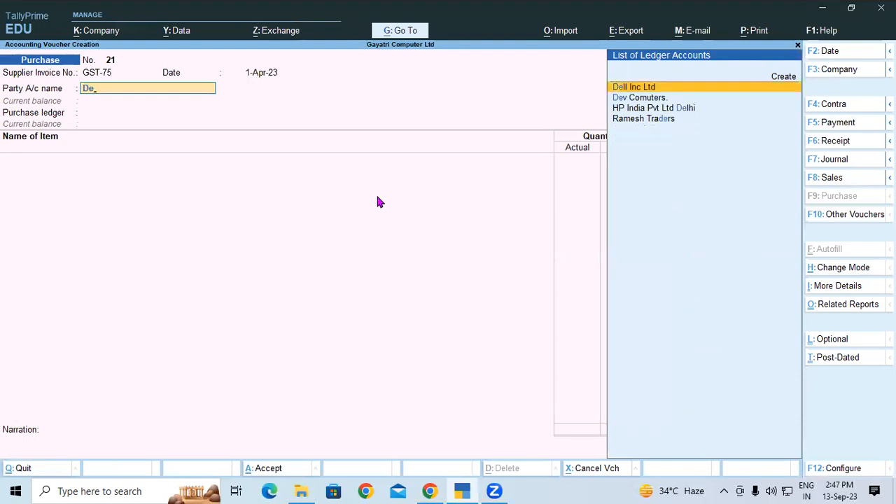
key(Return)
key(Return)
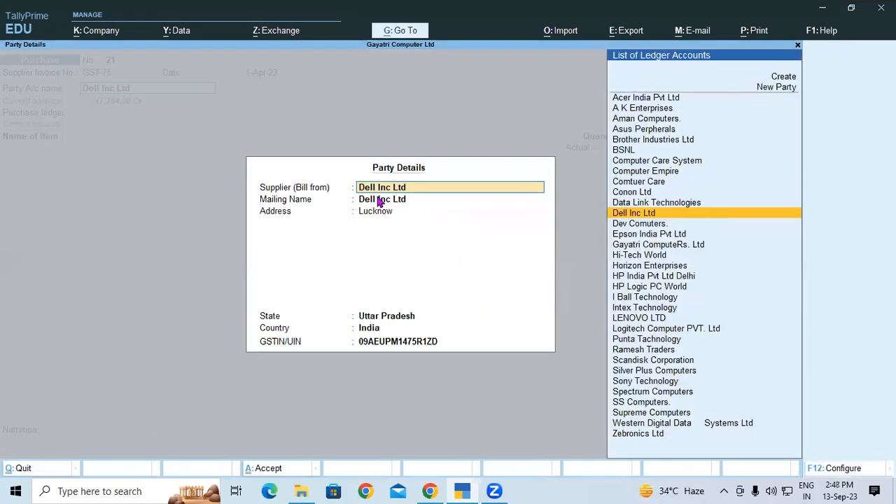
key(ctrl+a)
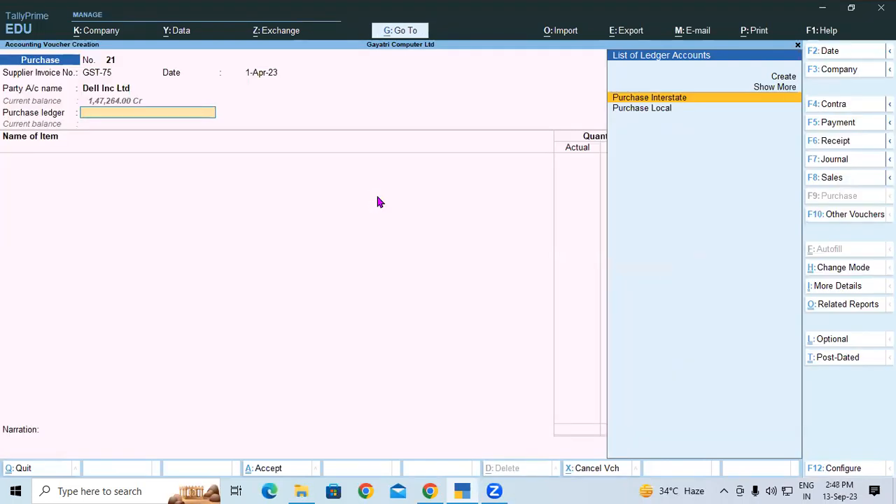
key(Down)
key(Return)
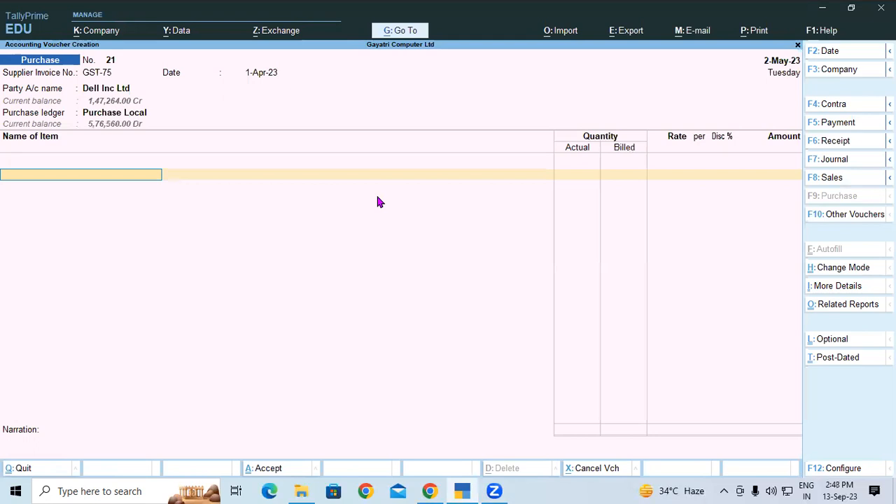
Check exercise 20's first item in the Chrome PDF and enter Dell 19" LED Monitor as the first item in the TallyPrime voucher.
key(alt)
key(alt+Tab)
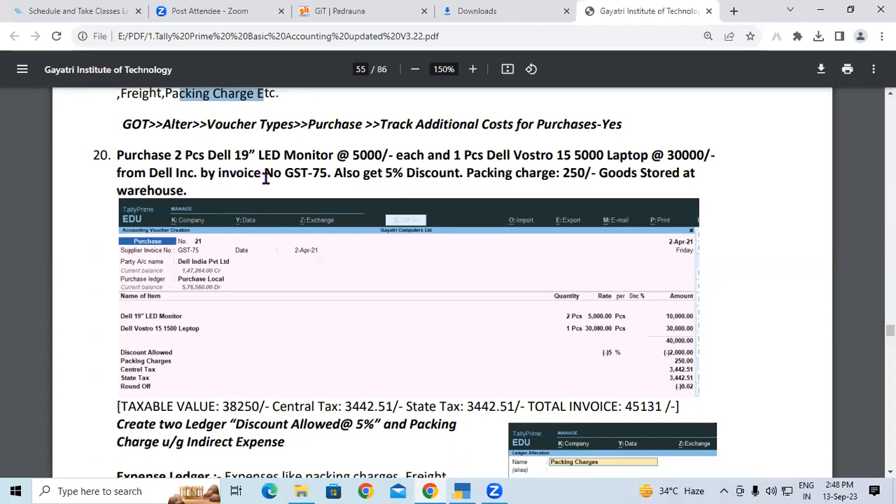
drag(220, 154, 347, 158)
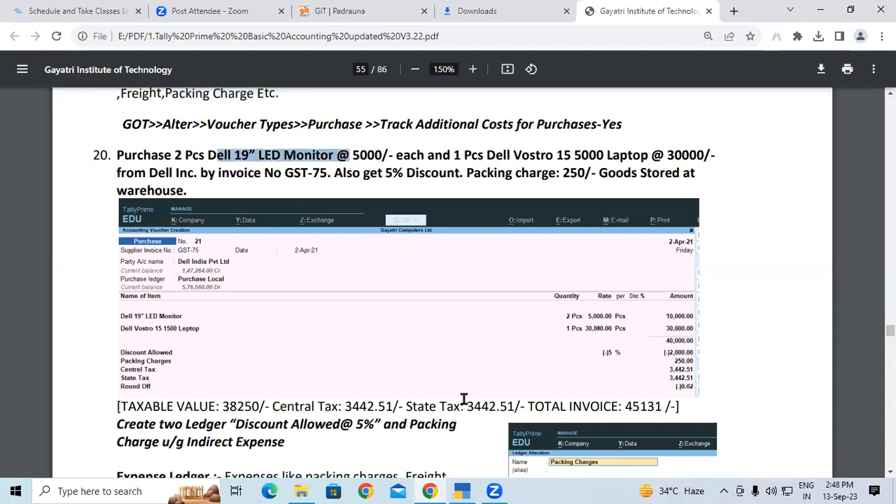
click(462, 490)
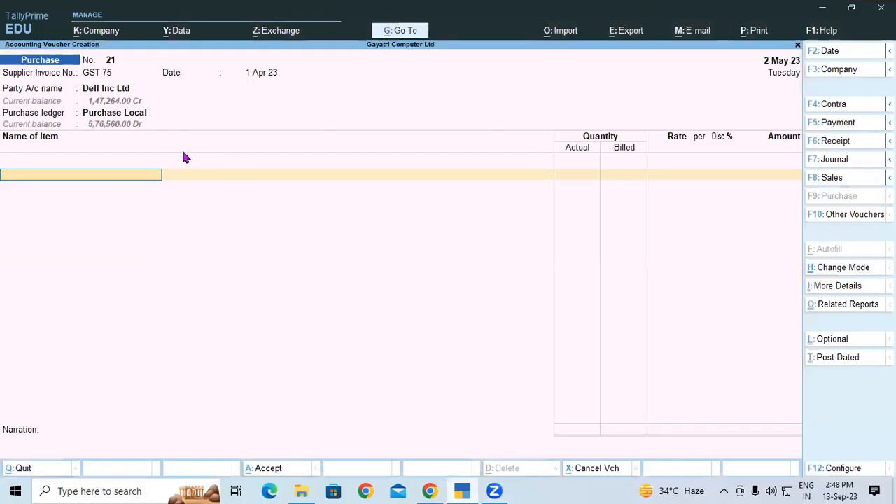
text(De)
key(Down)
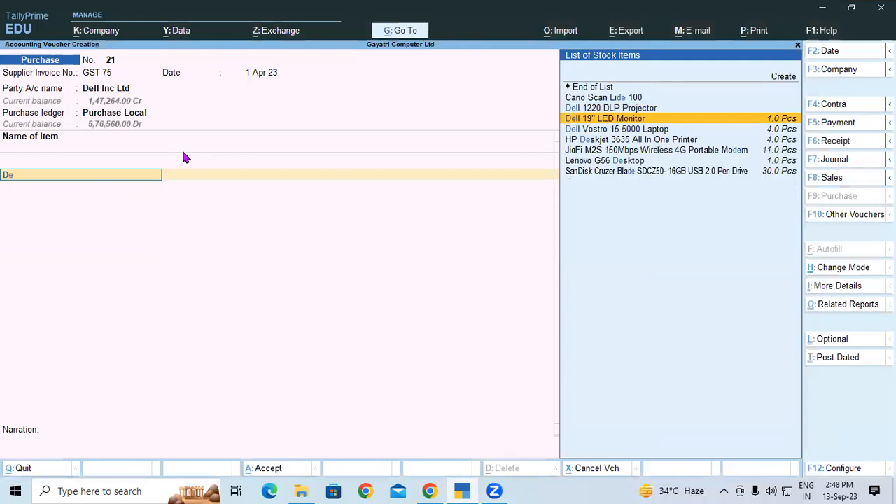
key(Return)
key(Return)
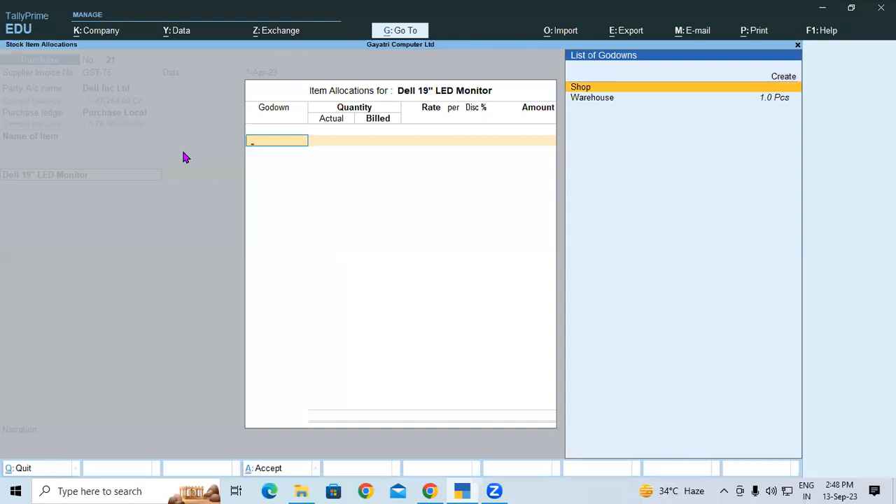
key(Down)
key(Return)
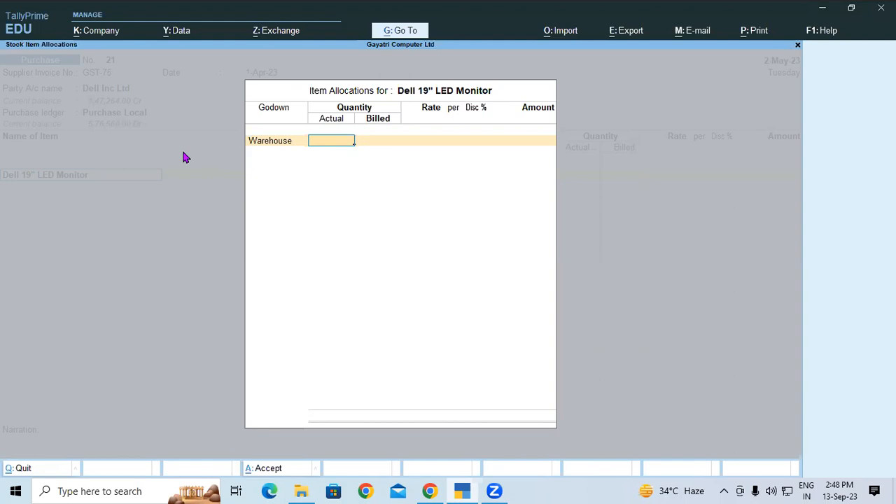
key(alt+Tab)
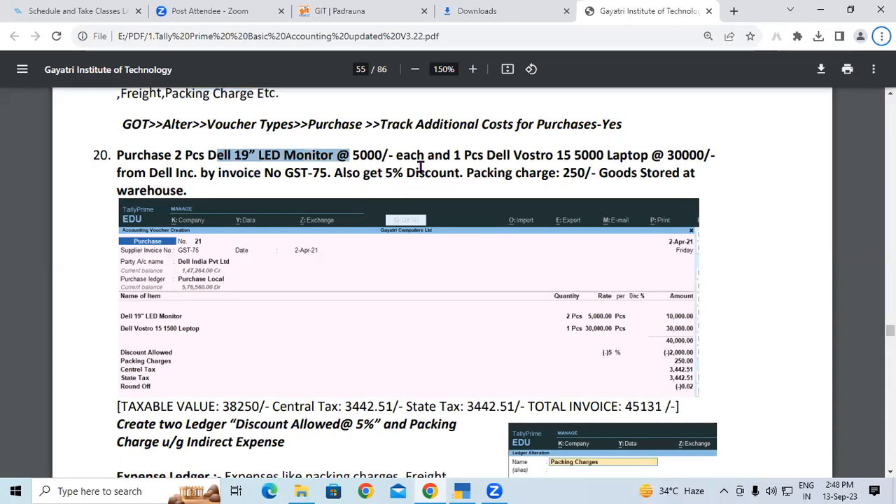
click(335, 156)
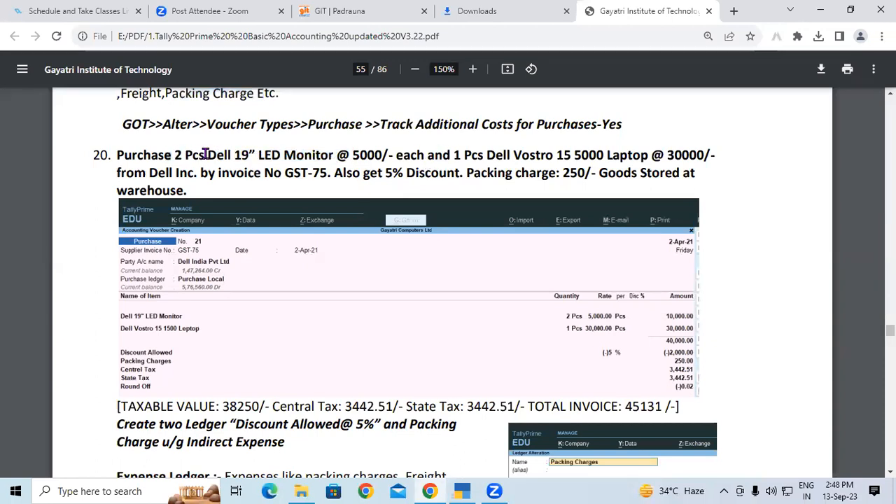
drag(165, 155, 206, 154)
key(alt+Tab)
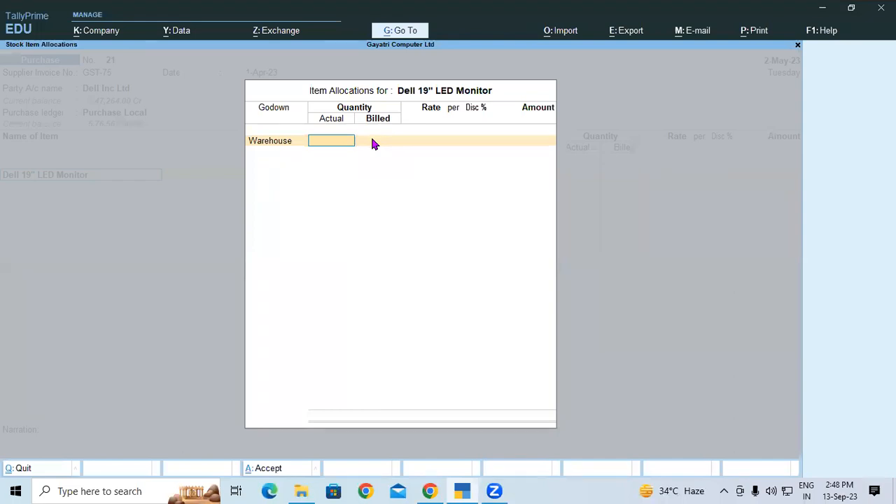
key(BackSpace)
key(Escape)
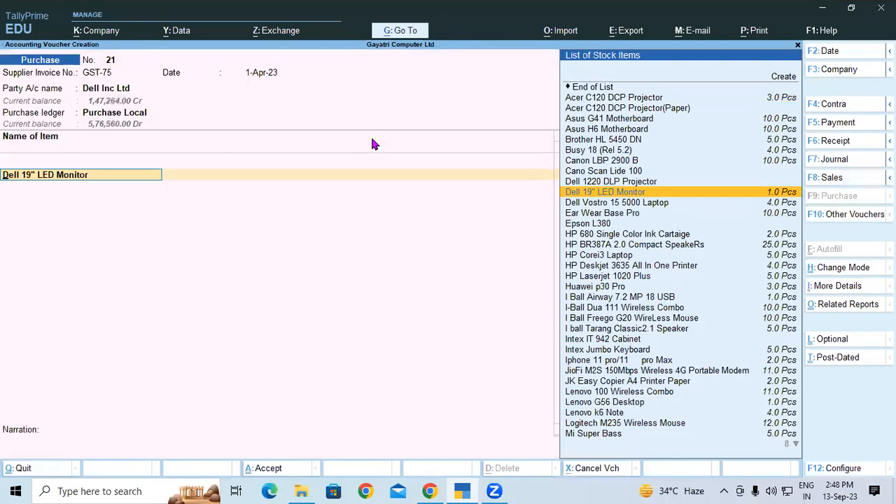
click(834, 470)
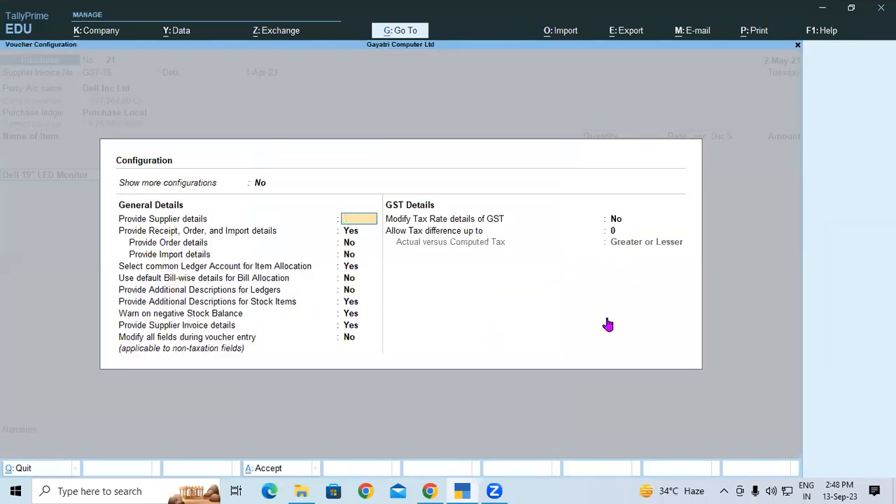
key(Escape)
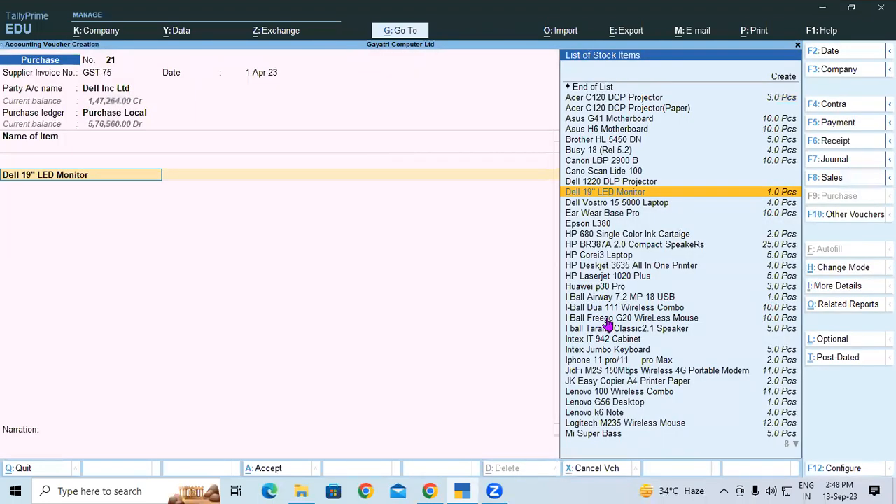
Turn off separate Actual and Billed Quantity columns in invoices in the company features and save the change.
key(F11)
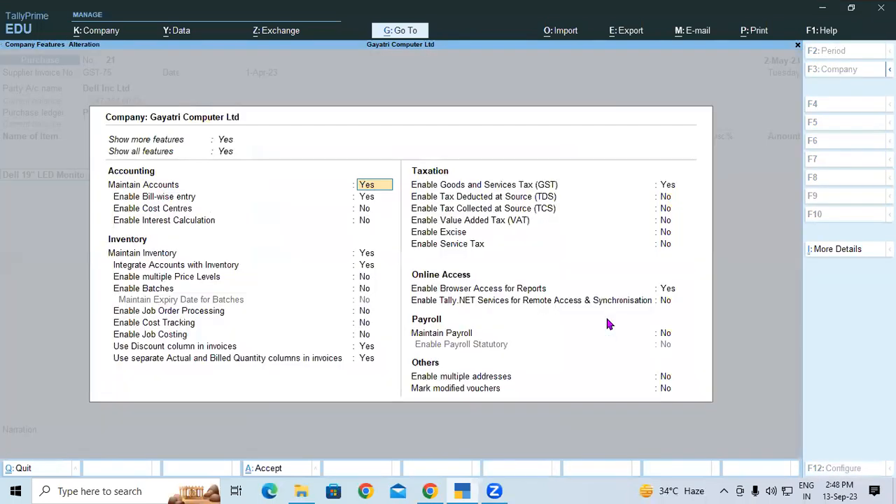
click(147, 361)
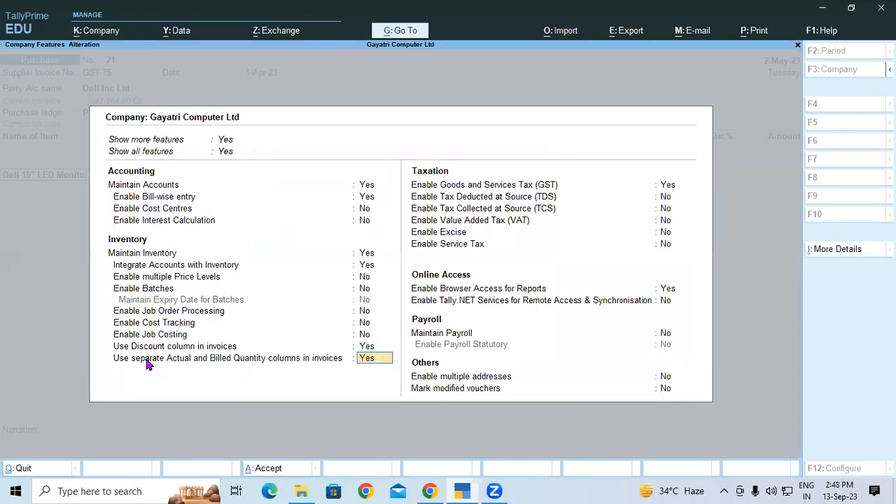
text(n)
key(Return)
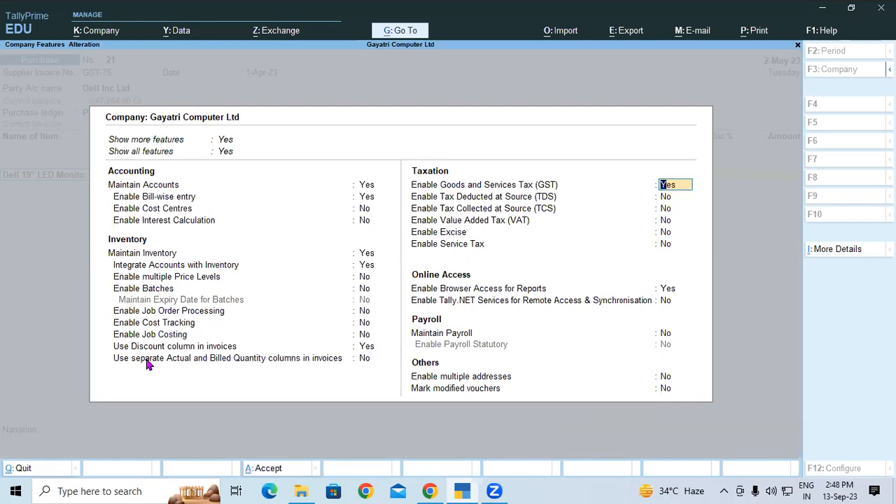
key(ctrl)
key(ctrl)
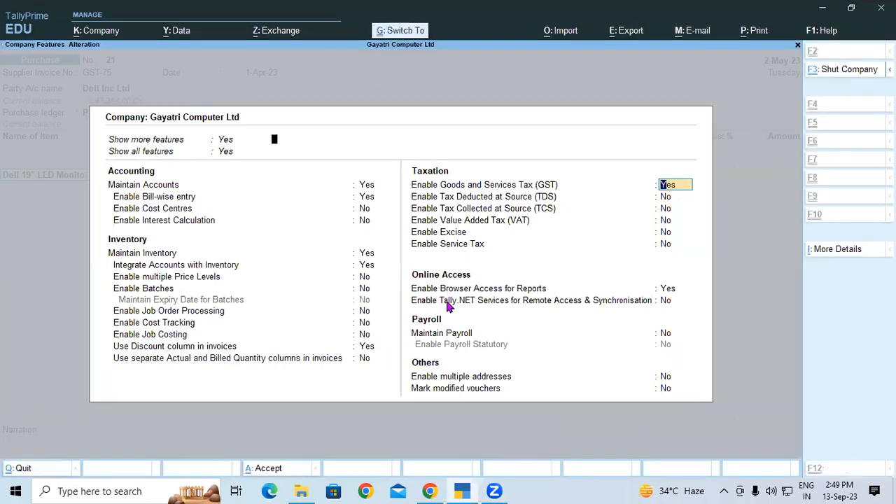
key(ctrl+a)
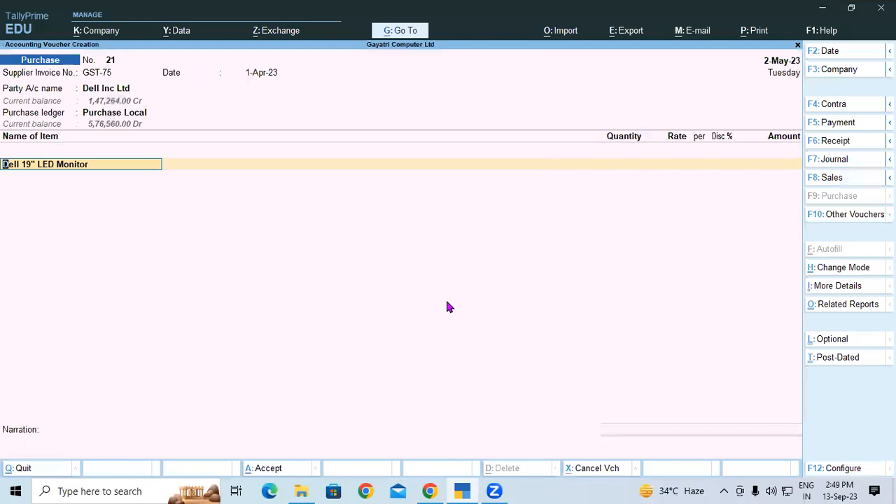
Allocate 2 Pcs of the Dell 19" LED Monitor to the Warehouse godown at a rate of 5000 and accept the item line.
key(Return)
key(Return)
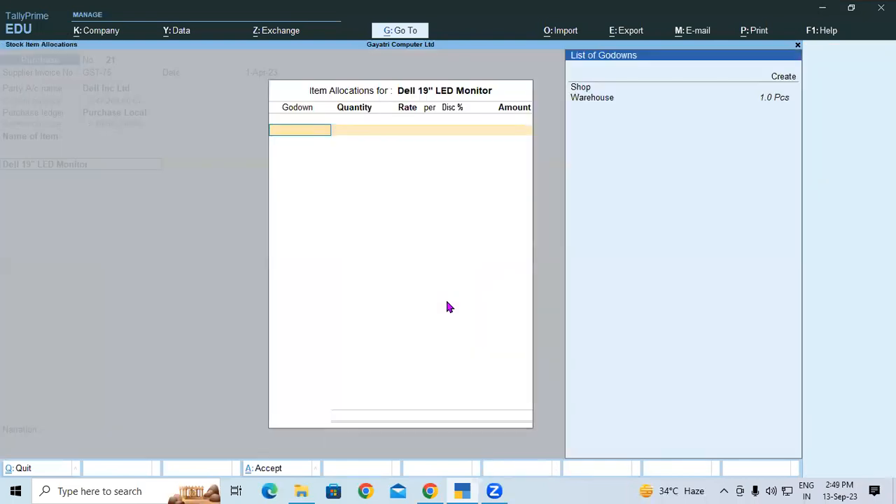
key(Down)
key(Return)
text(2)
key(Return)
text(5000)
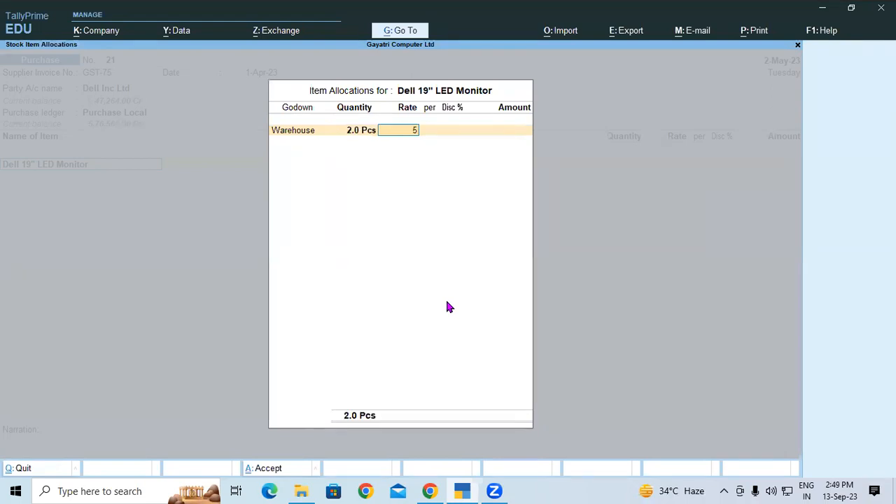
key(Return)
key(Return)
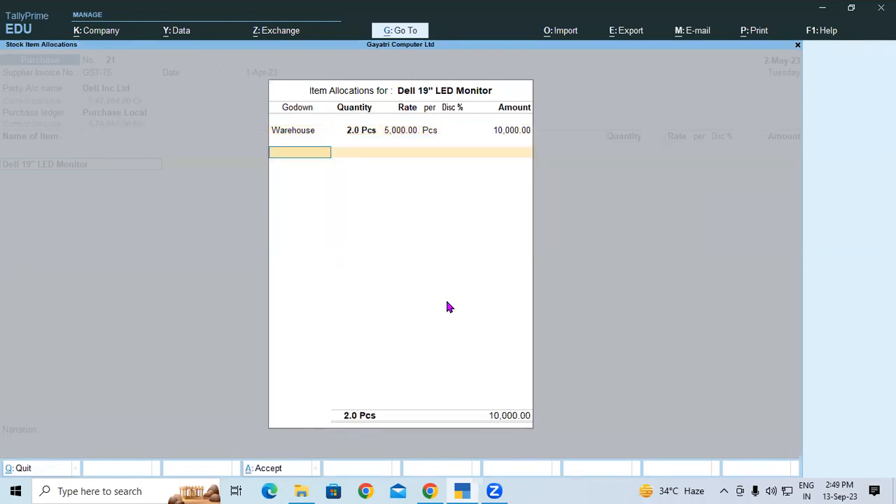
key(Return)
key(Return)
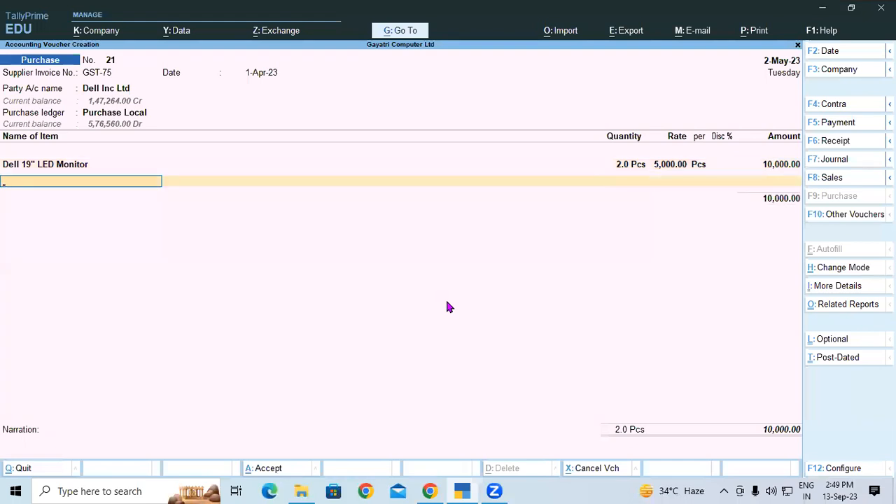
Check exercise 20's second item in the Chrome PDF and enter Dell Vostro 15 5000 Laptop as the next item in the TallyPrime voucher.
key(alt+Tab)
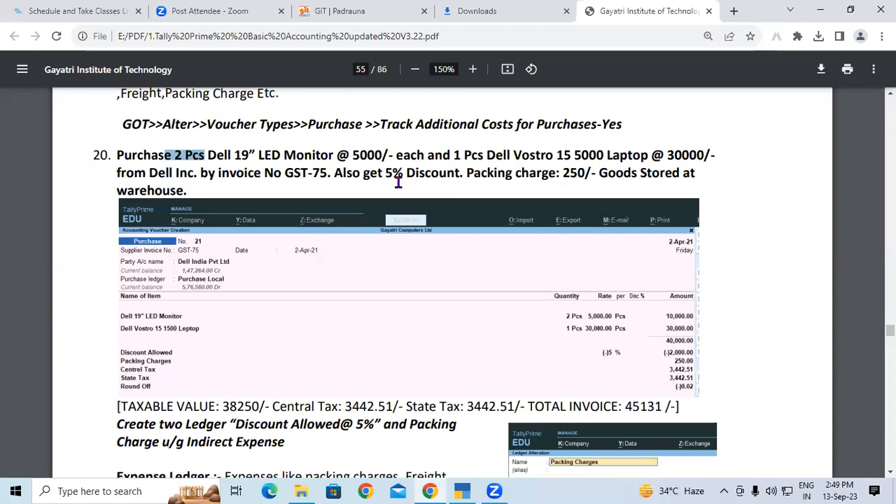
click(510, 157)
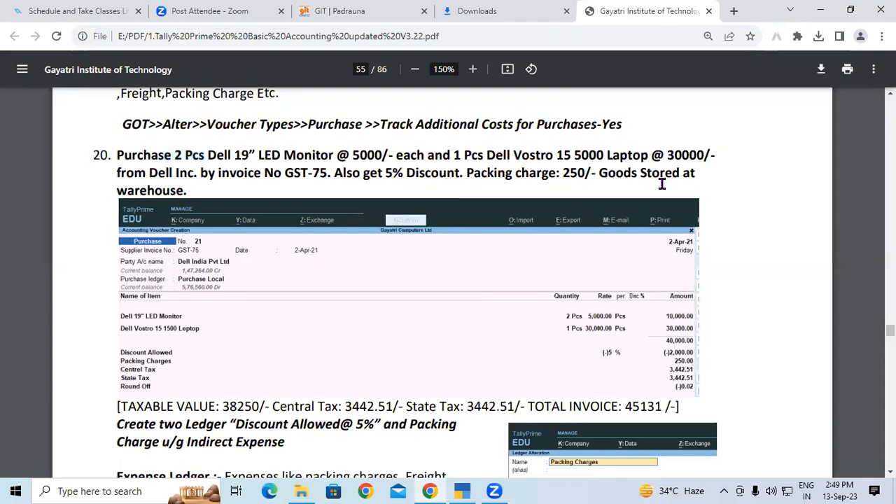
key(alt+Tab)
text(De)
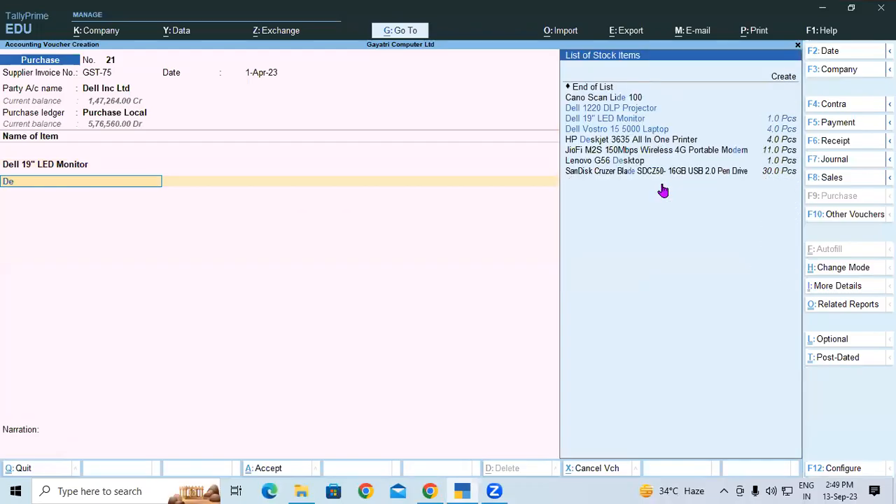
key(Down)
key(Down)
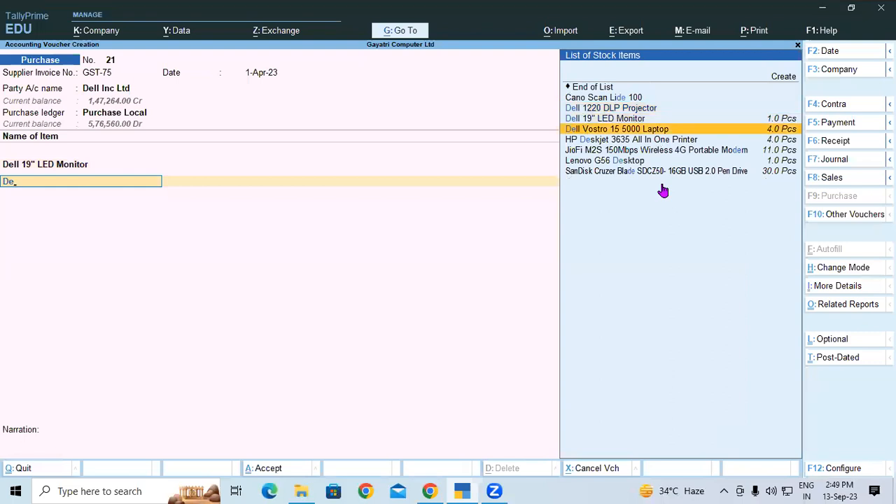
key(Return)
key(Return)
key(Return)
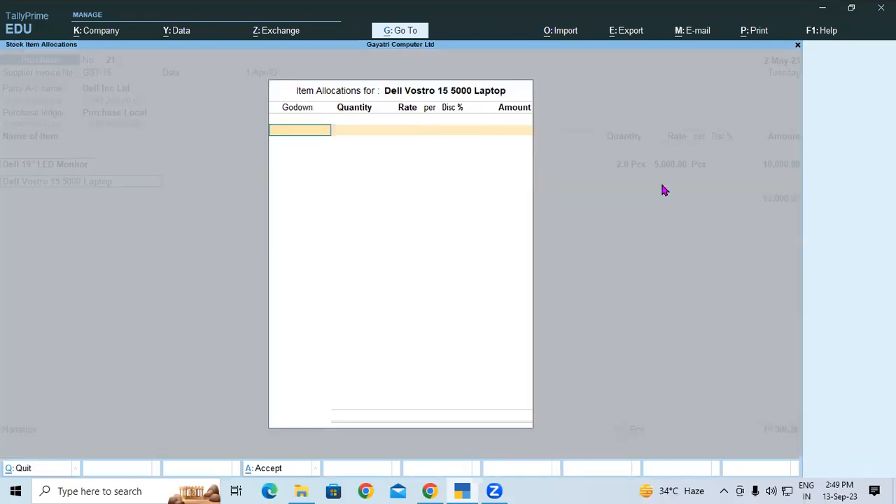
Allocate 1 Pcs of the laptop to the Warehouse godown at a rate of 30,000, keep its description, and finish the item list.
key(Down)
key(Down)
key(Down)
key(Return)
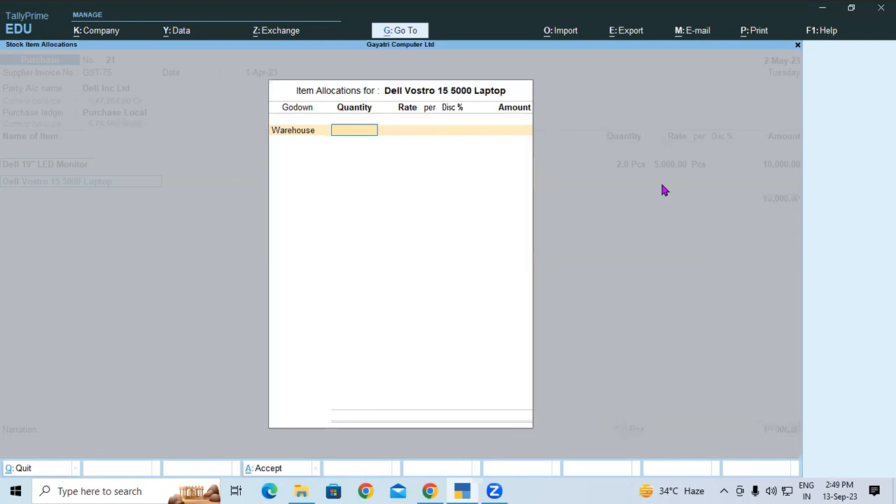
text(1)
key(Return)
key(BackSpace)
text(30,000)
key(Return)
key(Return)
key(Return)
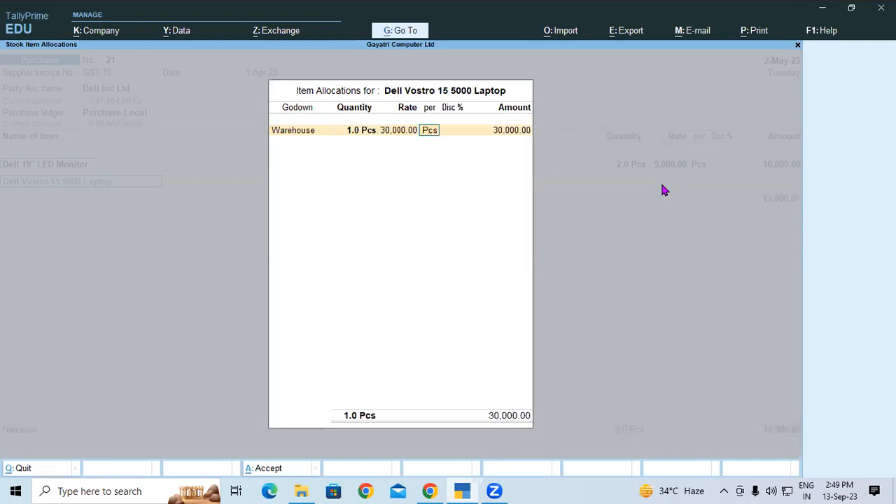
key(Return)
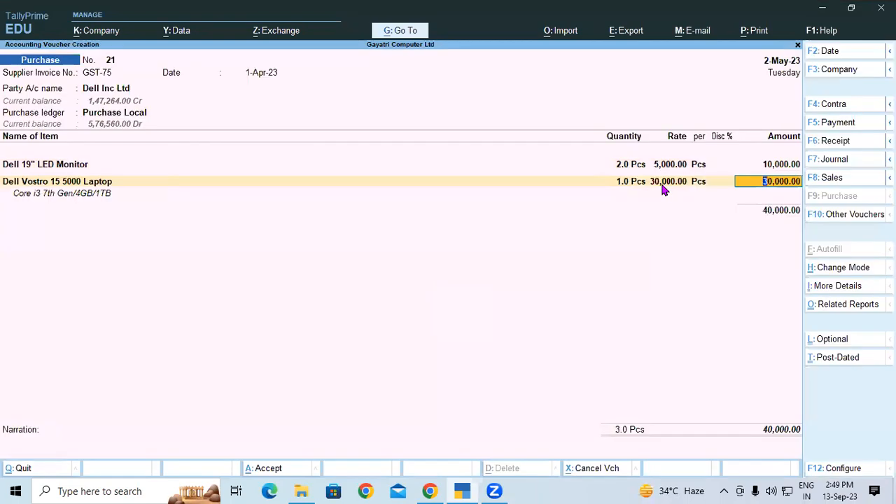
key(Return)
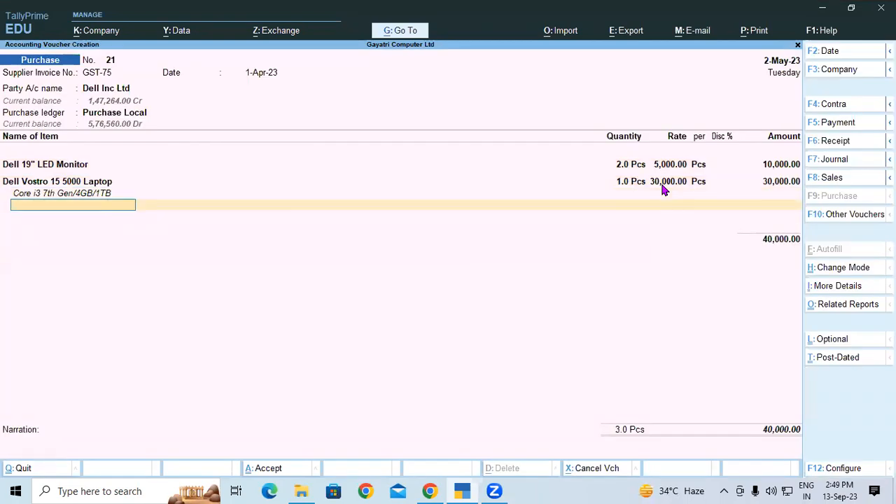
key(Return)
key(Return)
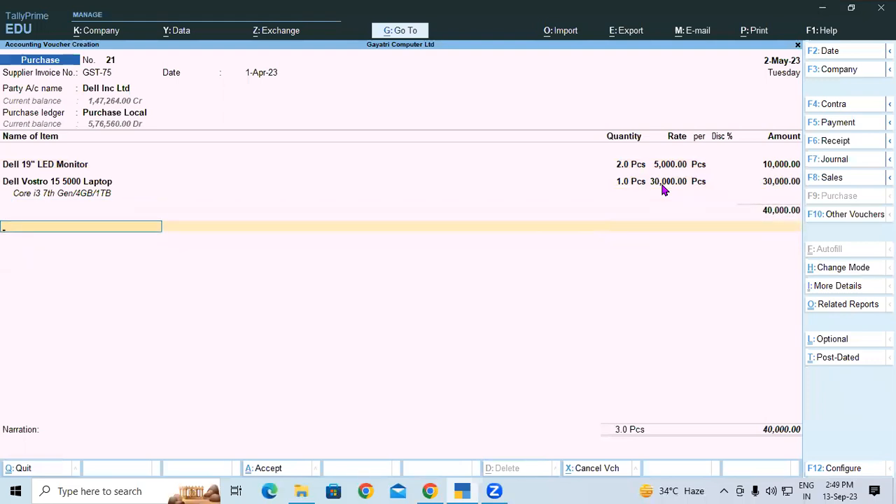
Add the Discount Received ledger below the item lines at a rate of -5% and accept the calculated amount.
text(Di)
key(Down)
key(Down)
key(Return)
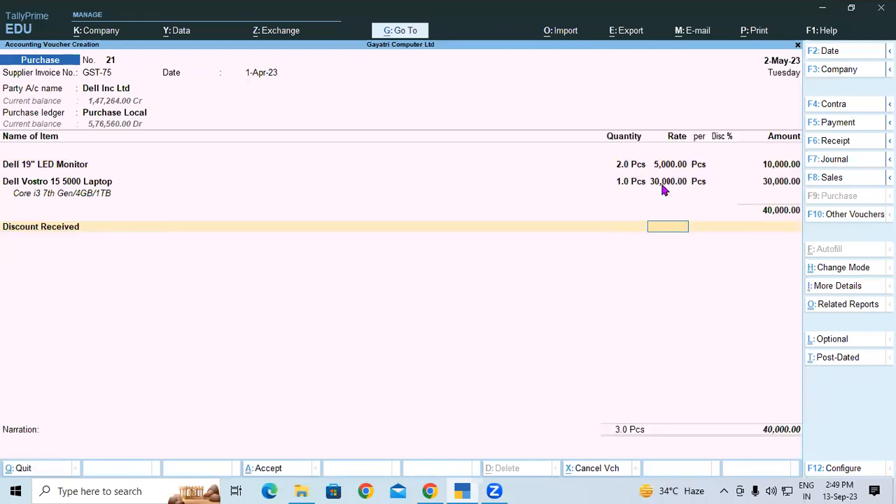
text(-5)
key(Return)
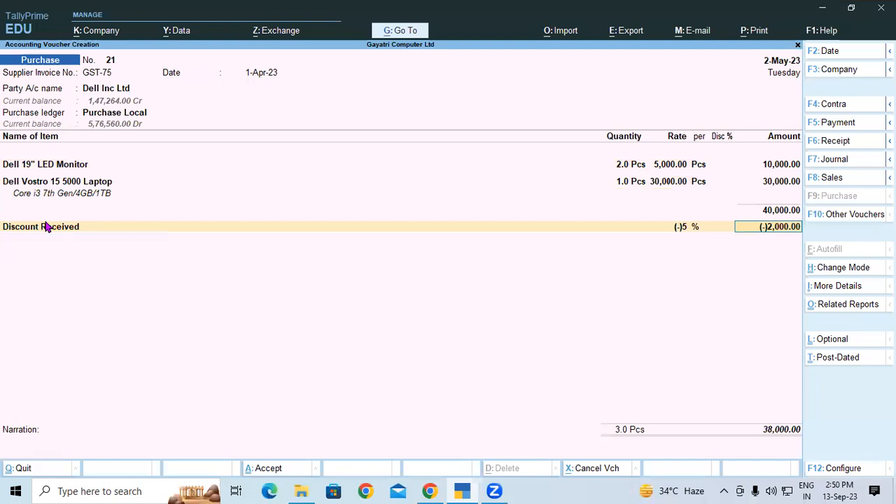
key(Return)
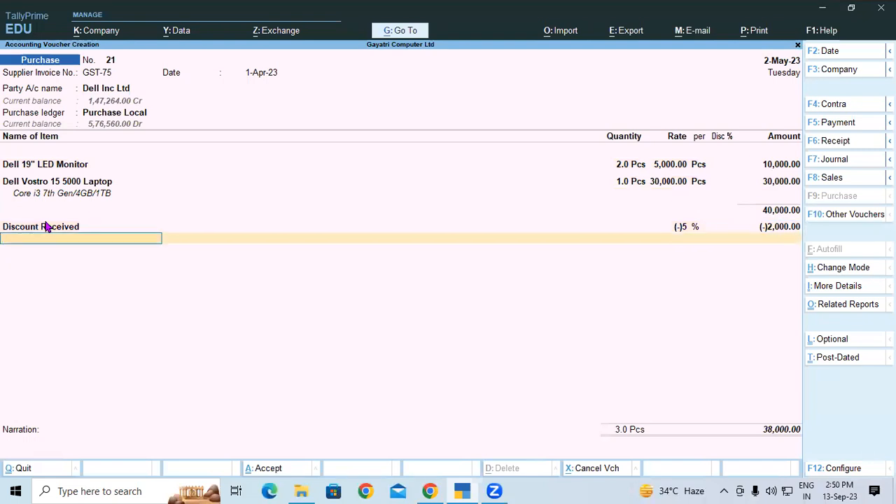
Switch to the Chrome PDF and examine exercise 20's instructions on the discount and packing charge ledgers.
key(alt)
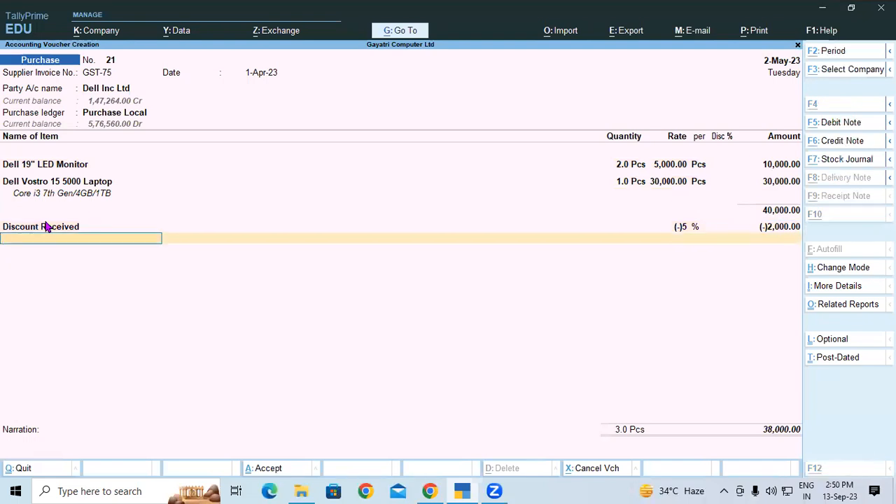
key(alt+Tab)
scroll(150, 269, down, 2)
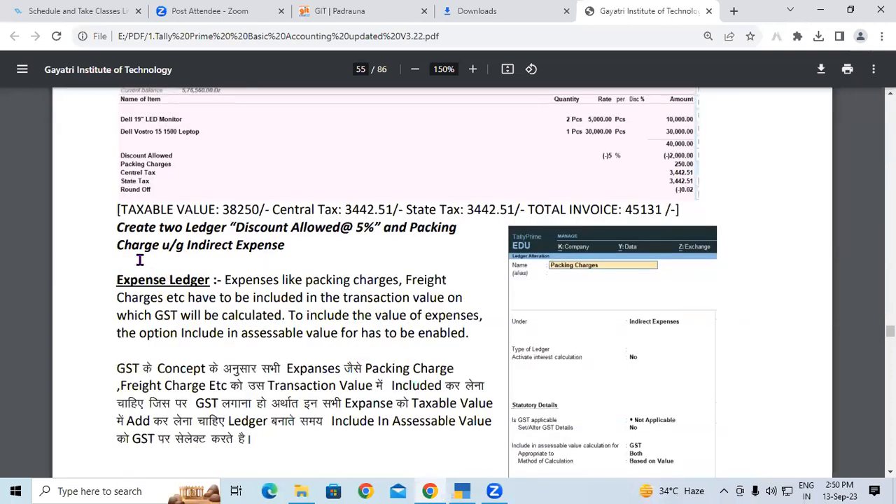
drag(130, 232, 234, 239)
click(343, 229)
drag(191, 245, 289, 245)
click(352, 248)
drag(412, 227, 176, 245)
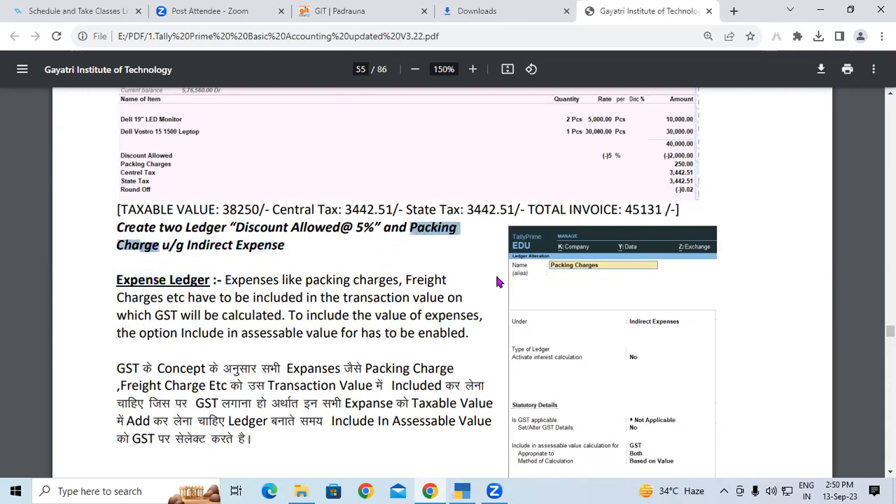
scroll(418, 244, down, 2)
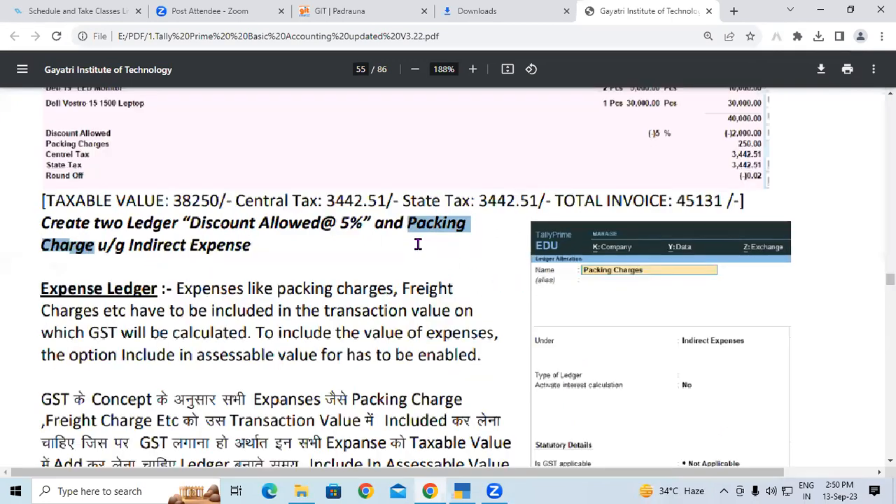
scroll(417, 244, up, 3)
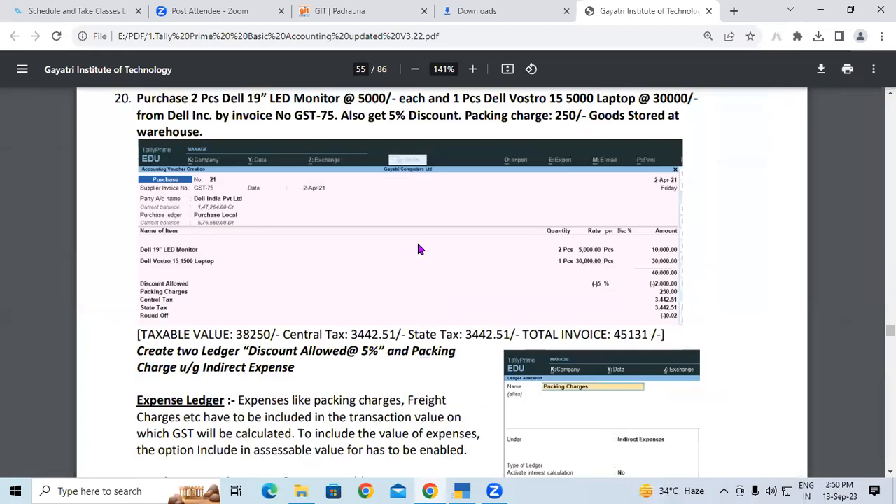
Copy the words Packing charge from exercise 20 and use them to name a new ledger created from the TallyPrime voucher.
drag(466, 241, 549, 250)
key(ctrl+c)
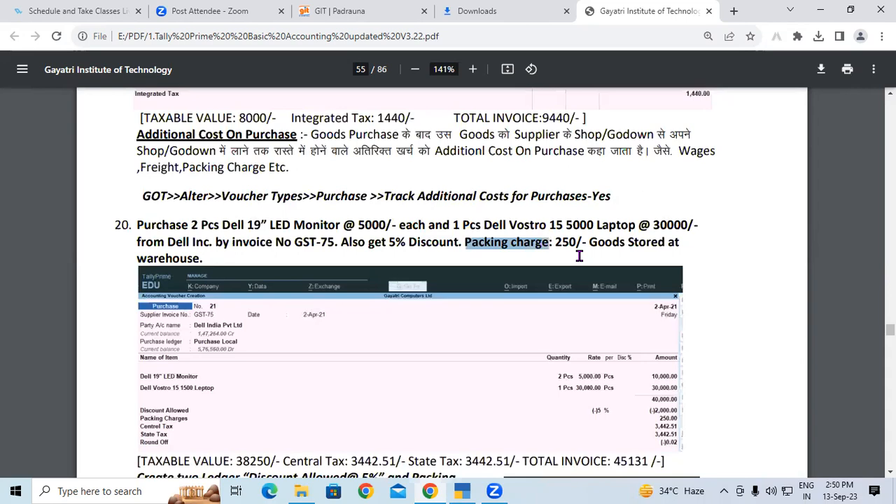
key(alt+Tab)
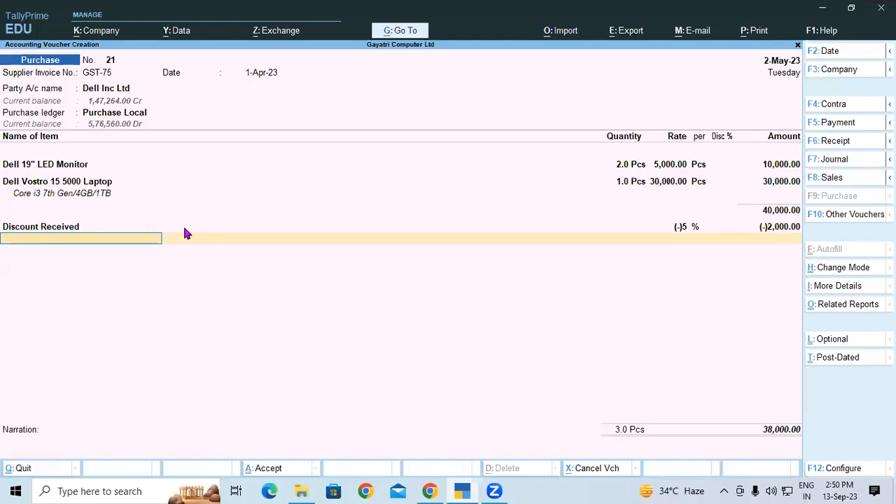
key(alt+c)
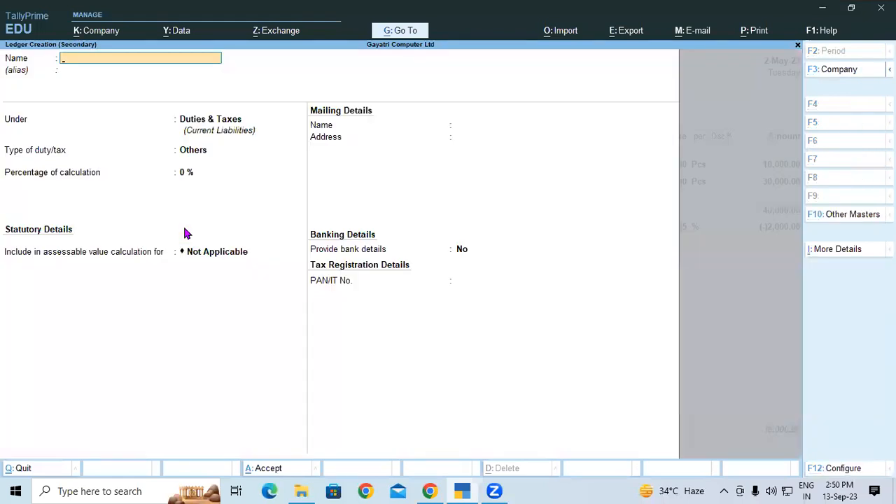
key(ctrl+v)
key(Return)
Place the Packing charge ledger under Indirect Expenses and set its GST applicability to Not Applicable.
text(In)
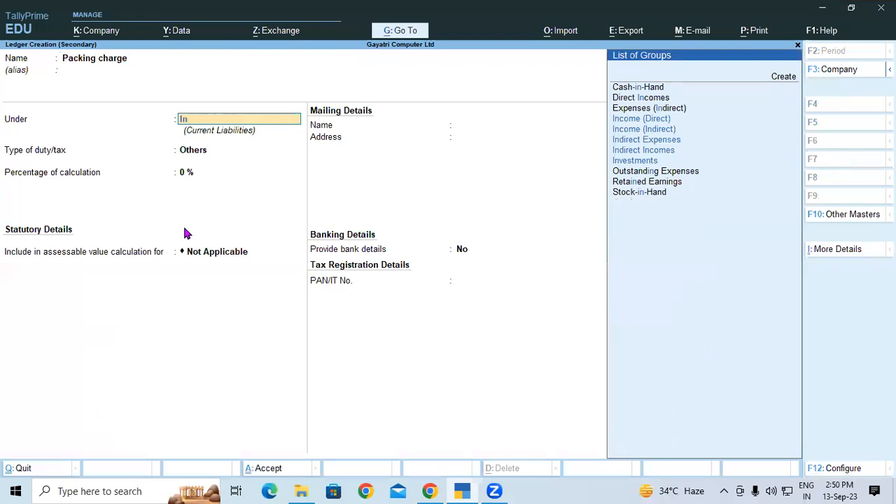
key(Down)
key(Down)
key(Down)
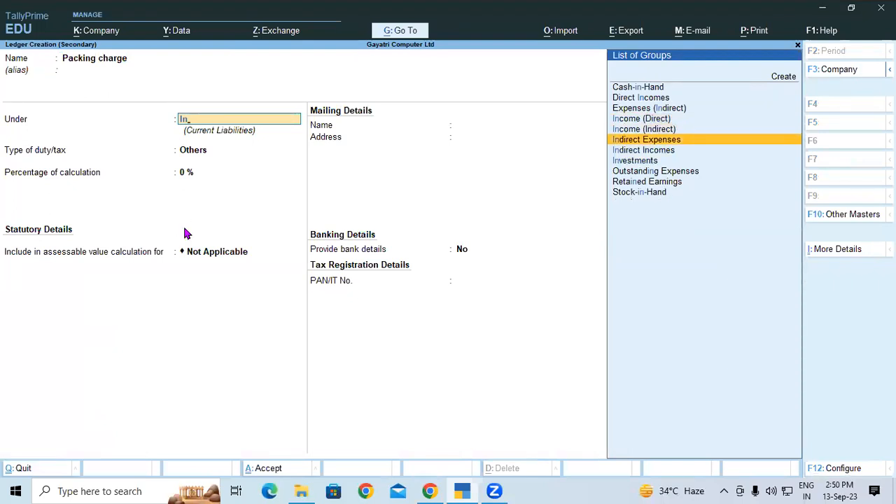
key(Return)
key(Return)
key(Return)
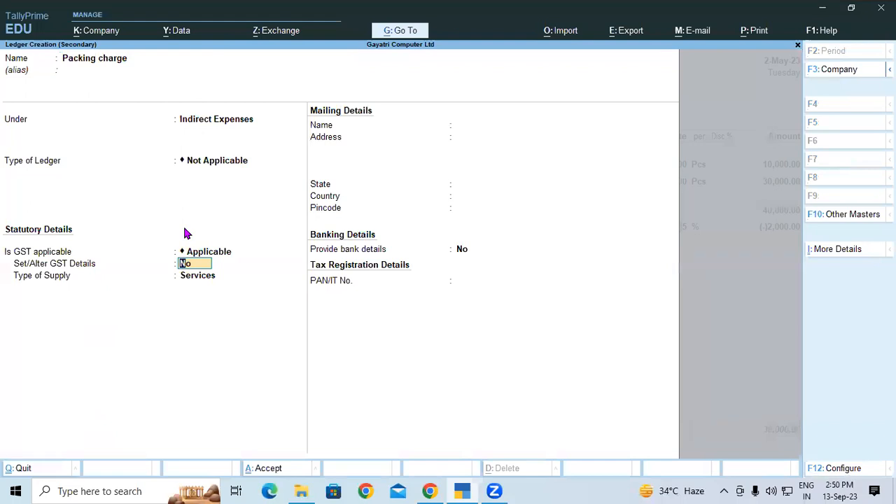
key(BackSpace)
key(Down)
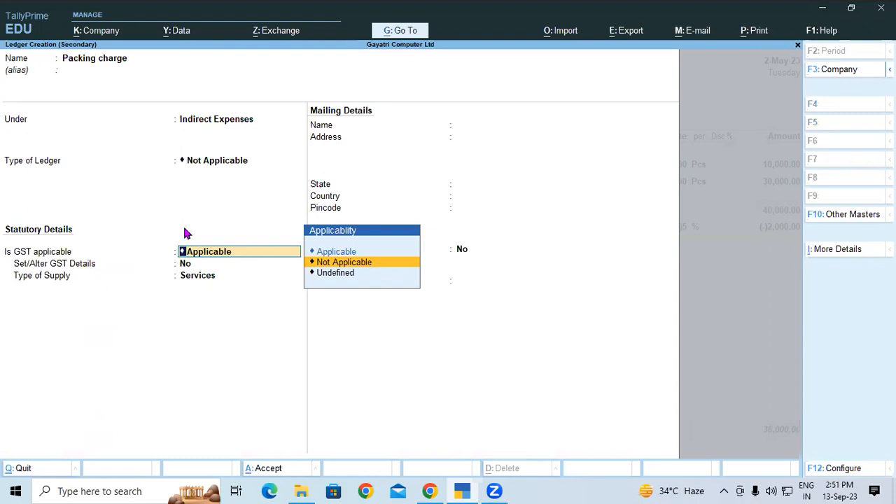
key(Return)
Include the Packing charge ledger in the assessable value for GST, appropriate it to Both, and save the ledger.
key(Down)
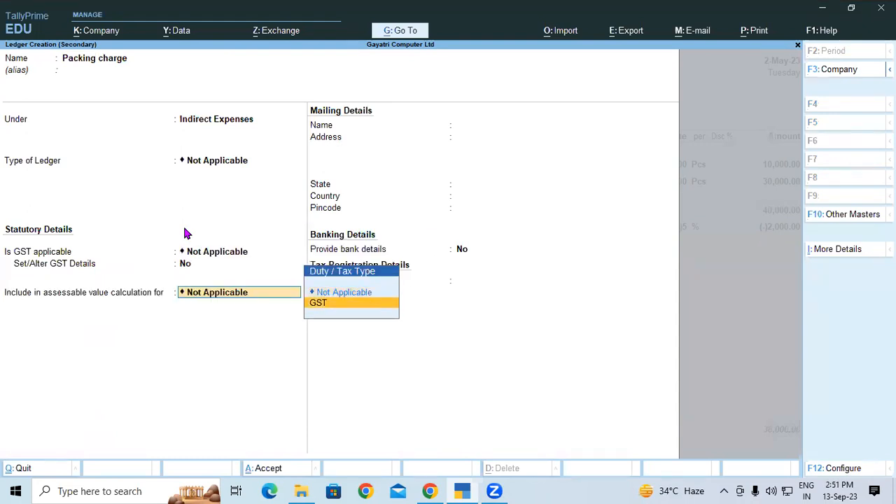
key(Return)
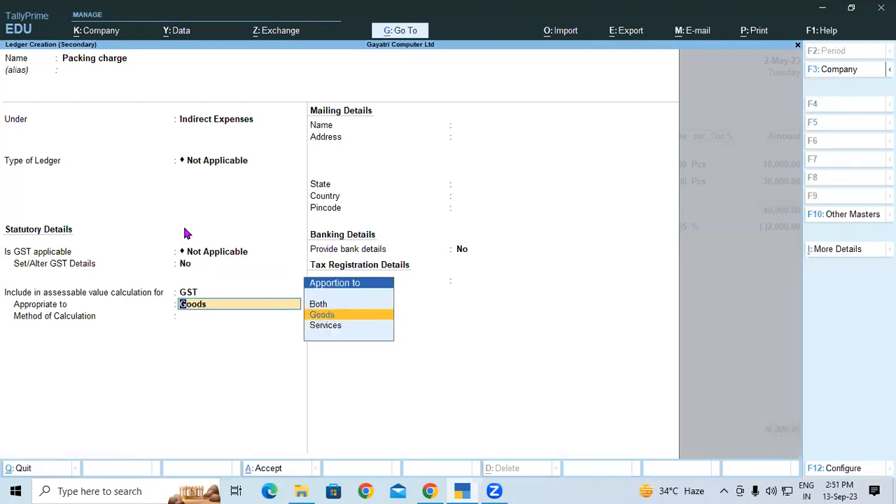
key(Up)
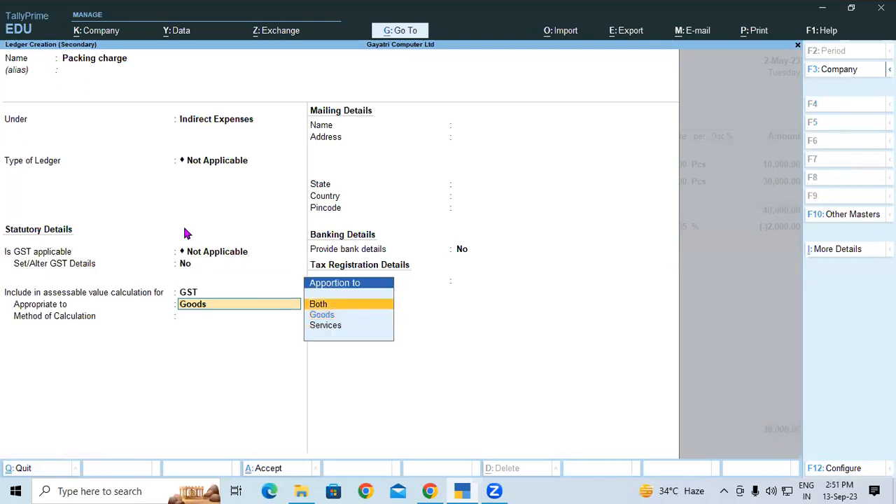
key(Return)
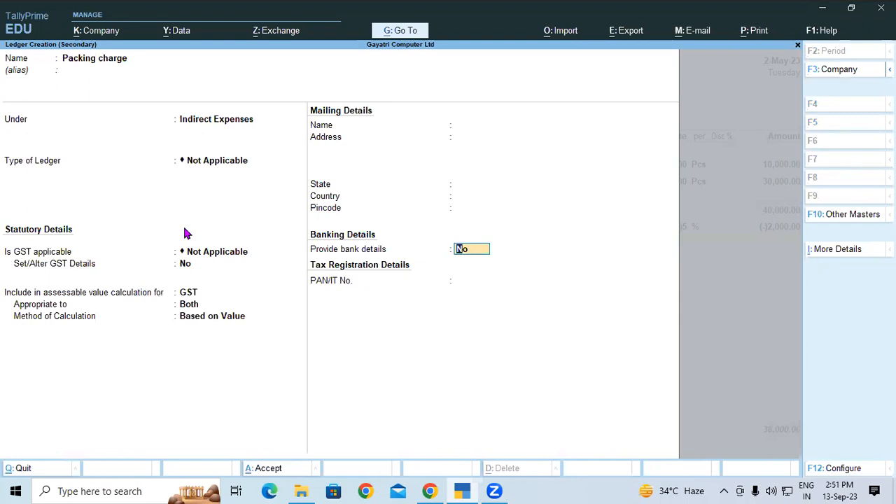
key(ctrl+a)
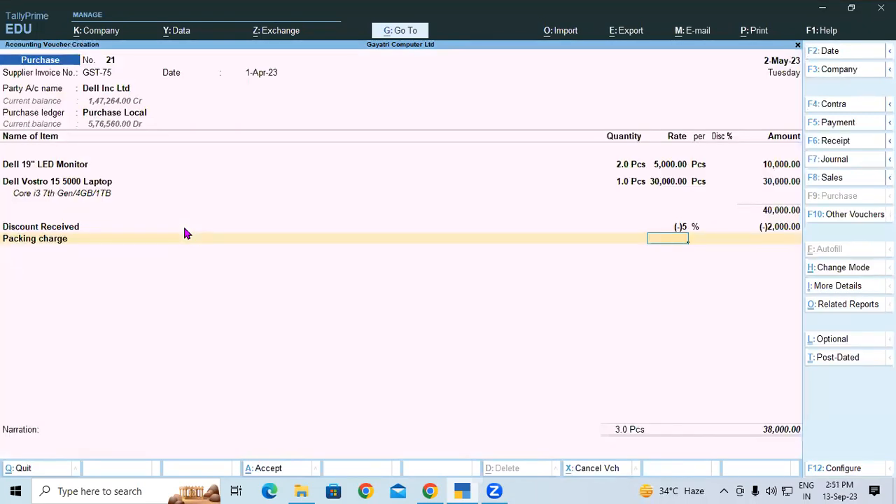
Enter 250 as the amount of the Packing charge line.
key(Return)
text(250)
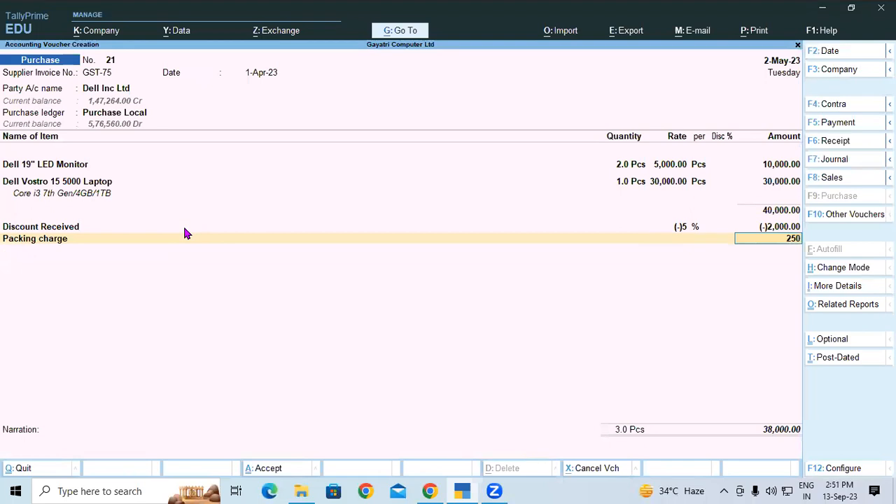
key(Return)
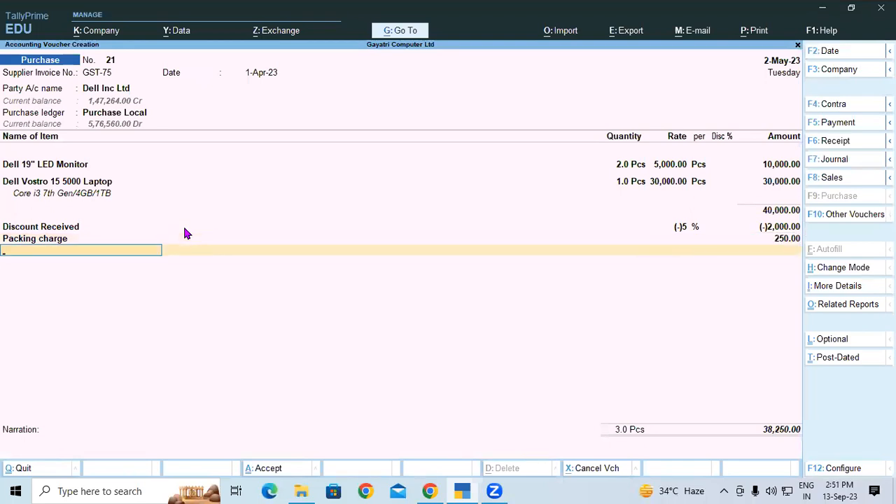
Add the Central Tax and State Tax ledgers to the purchase voucher with their calculated amounts.
text(Ce)
key(Return)
key(Return)
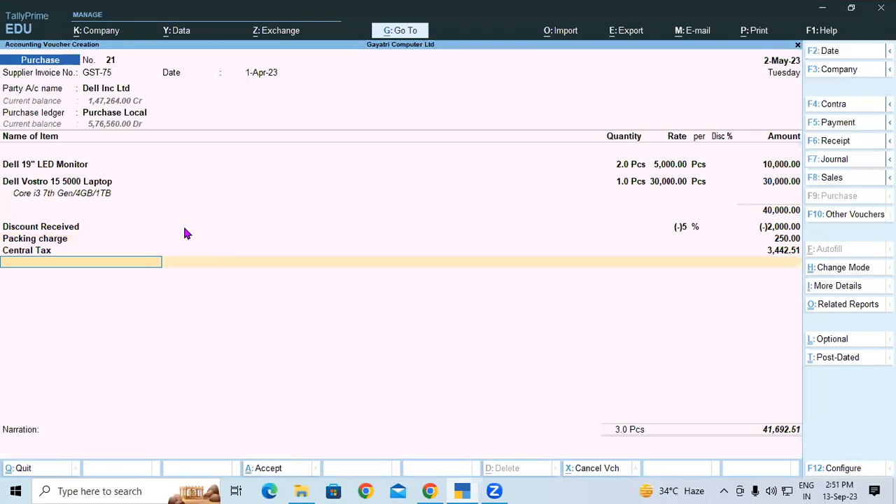
text(St)
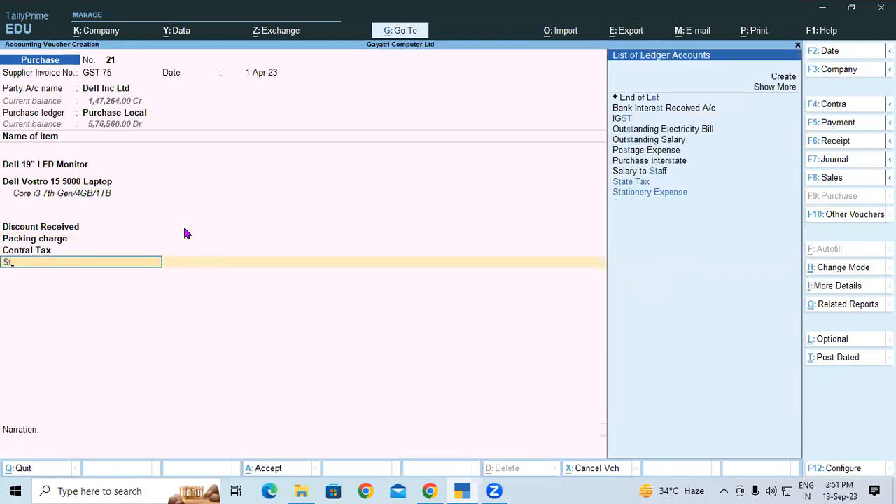
key(Return)
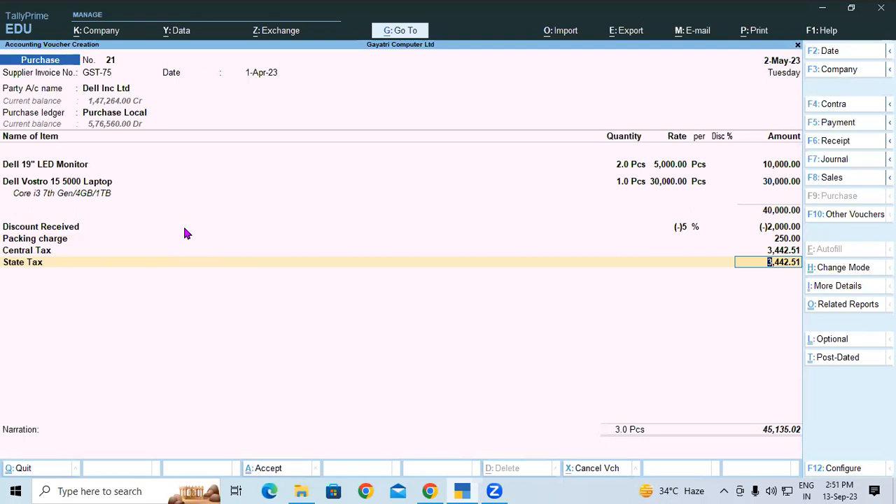
key(Return)
Add the Round Off ledger below the State Tax line.
text(Ro)
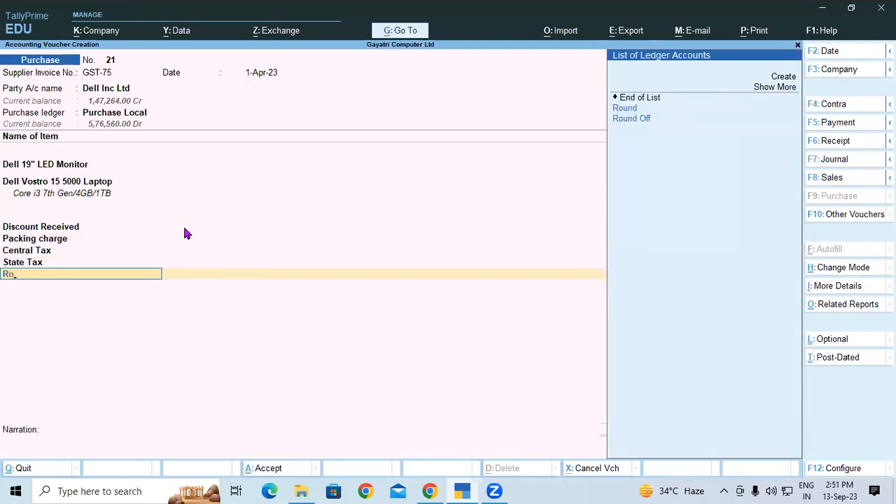
key(Down)
key(Return)
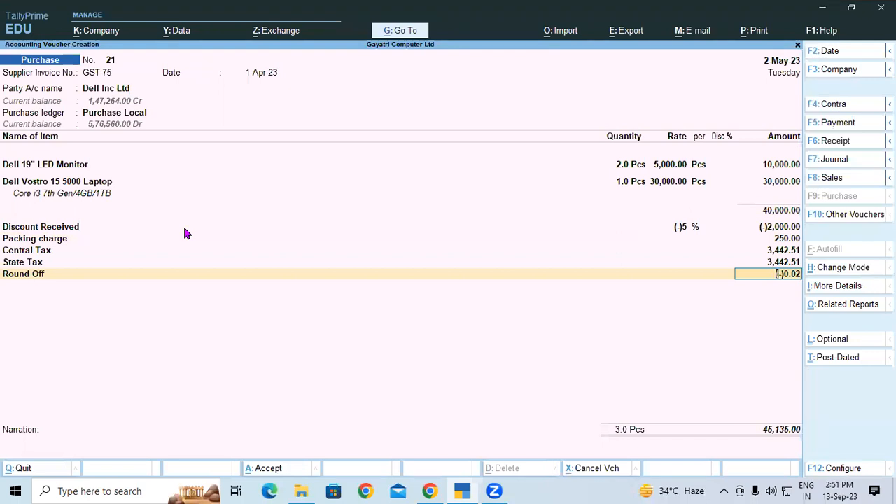
Compare the voucher with exercise 20's total invoice and round-off amounts in the Chrome PDF, and return to TallyPrime.
click(430, 490)
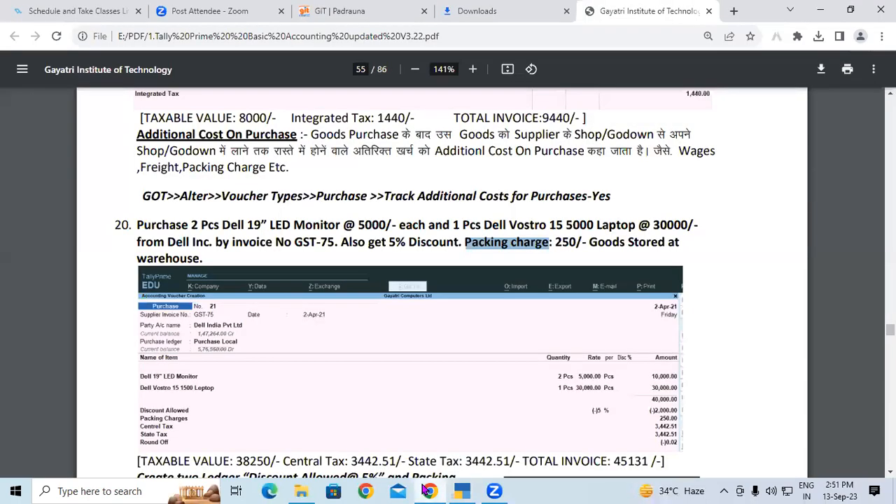
scroll(617, 419, down, 3)
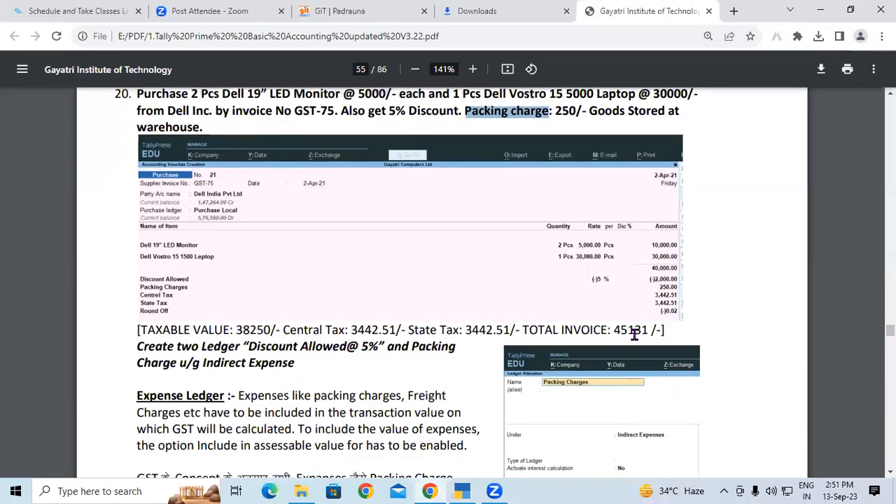
mouse_move(615, 331)
mouse_down()
mouse_move(654, 330)
mouse_move(629, 330)
mouse_up()
click(646, 329)
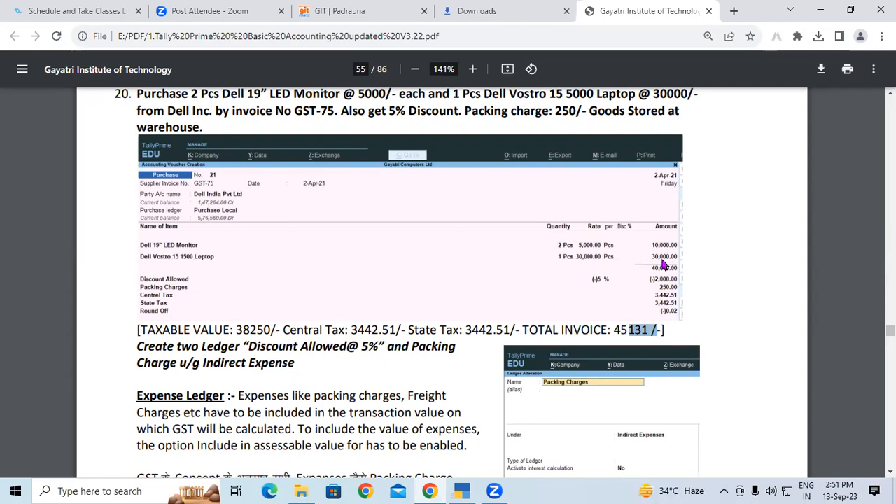
click(664, 312)
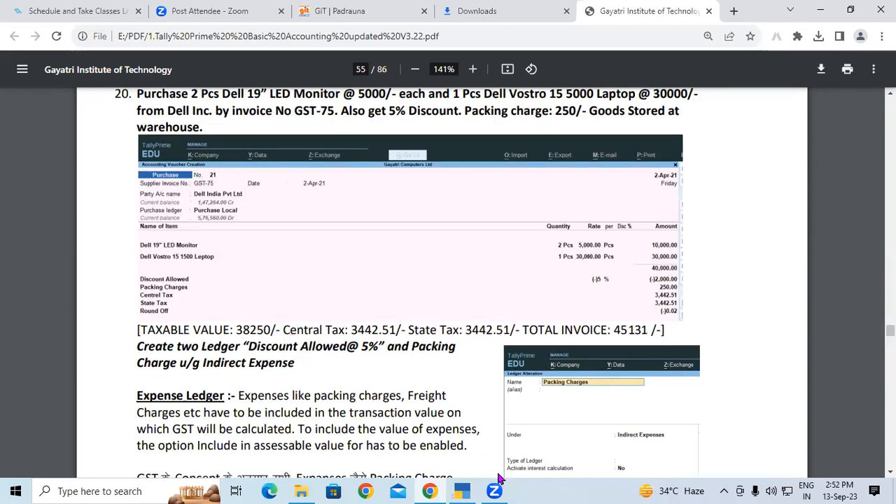
click(462, 490)
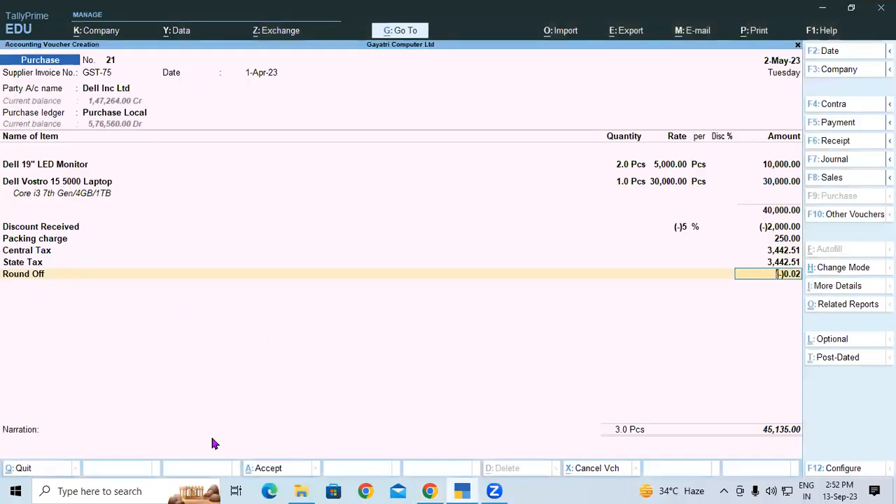
Calculate 38250+3442.51+3442.51 in the TallyPrime calculator and check the sum against the invoice total in the Chrome PDF.
key(ctrl+n)
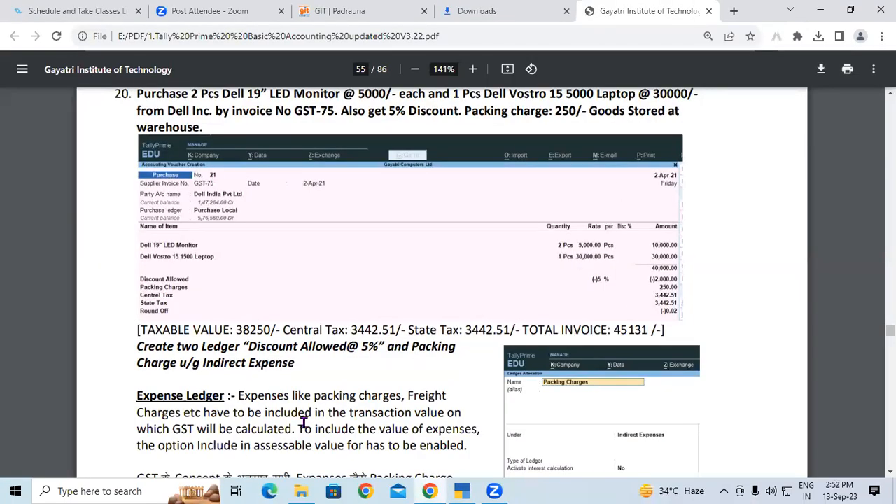
click(430, 490)
click(462, 491)
text(28)
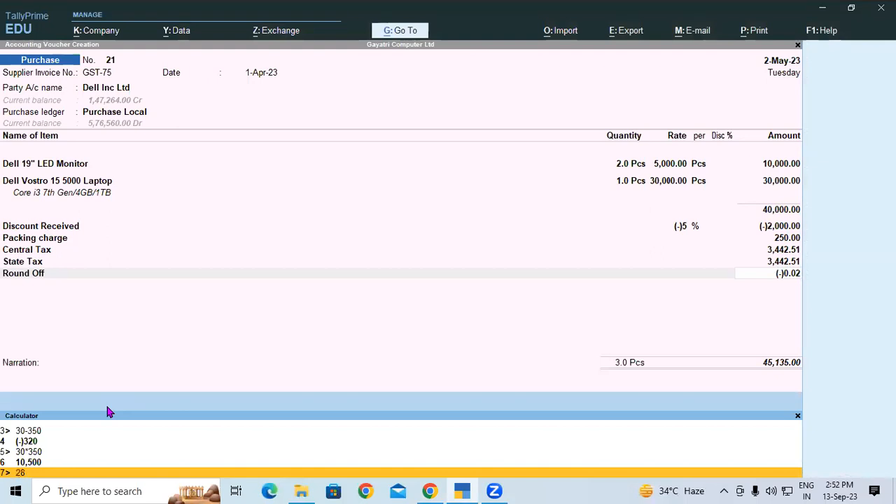
key(BackSpace)
key(BackSpace)
text(38250+3442.51+3442.51)
key(Return)
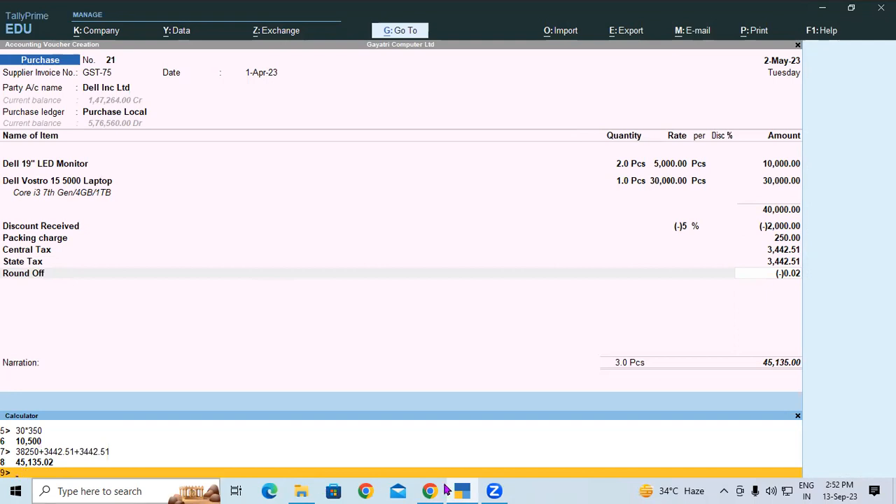
click(466, 489)
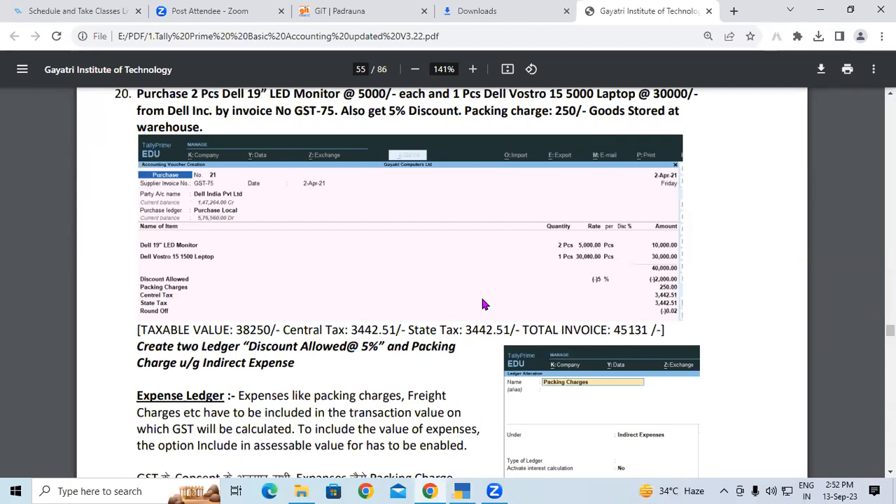
click(462, 490)
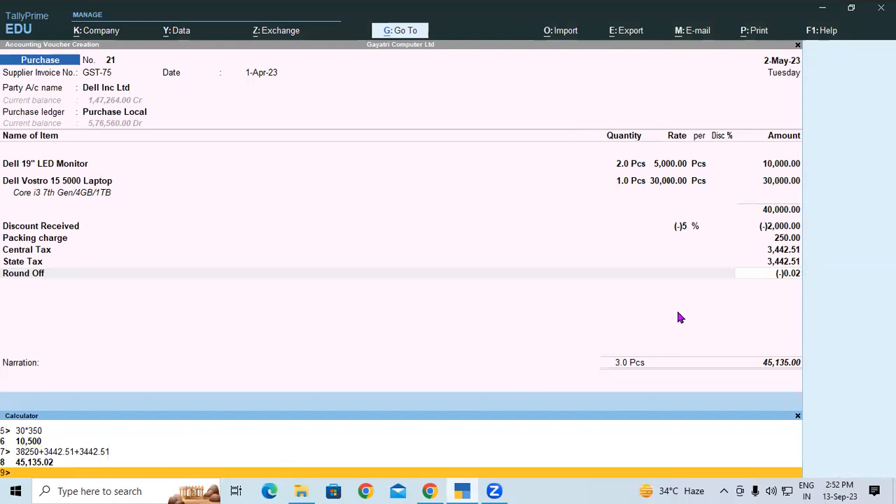
Close the calculator and accept the Dell purchase voucher.
click(797, 417)
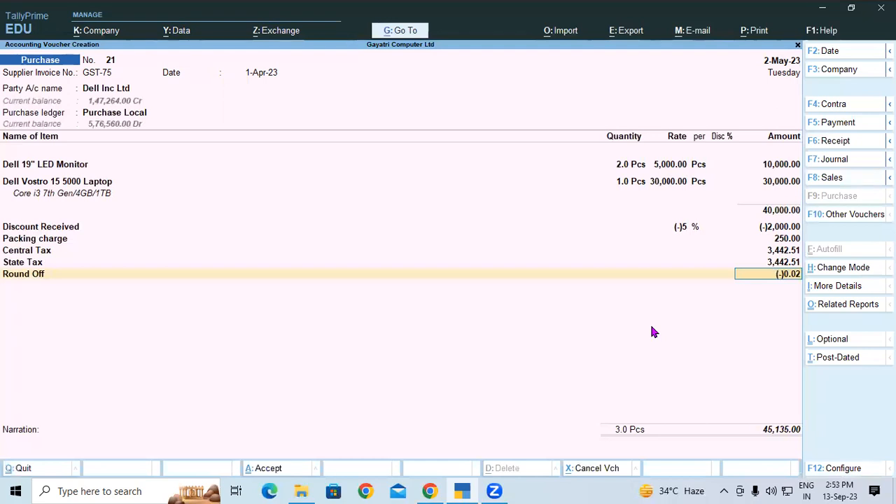
key(ctrl+a)
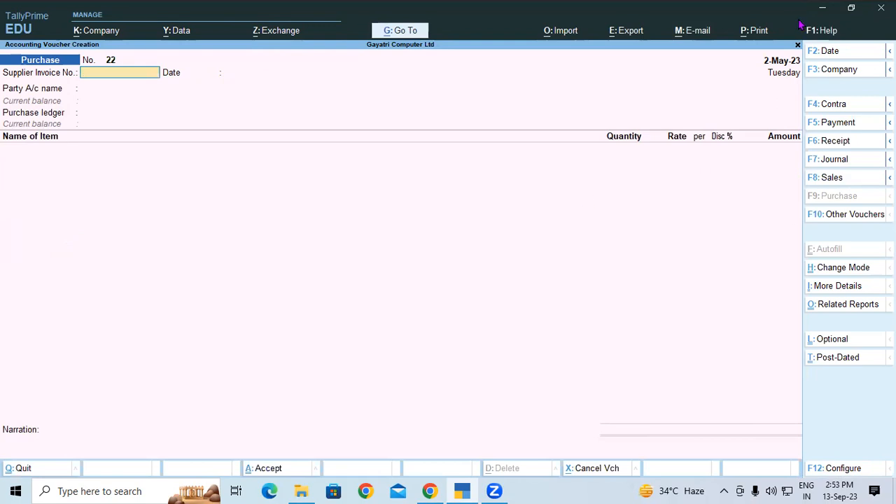
click(689, 164)
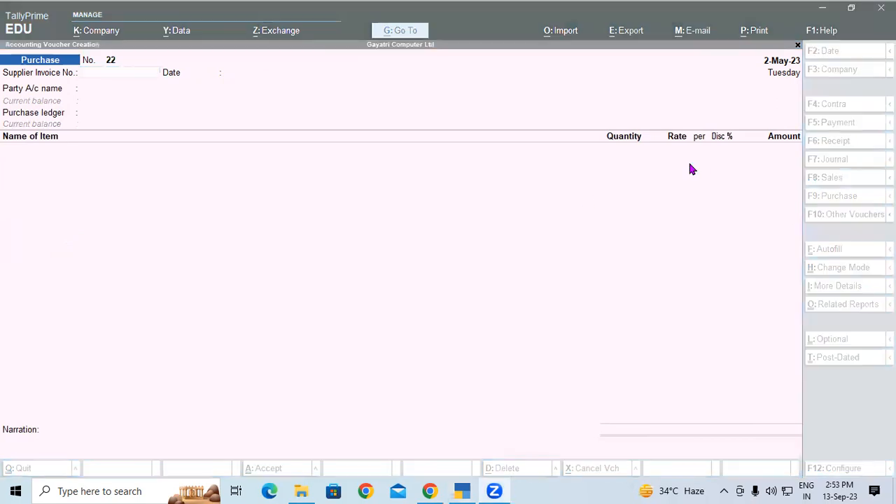